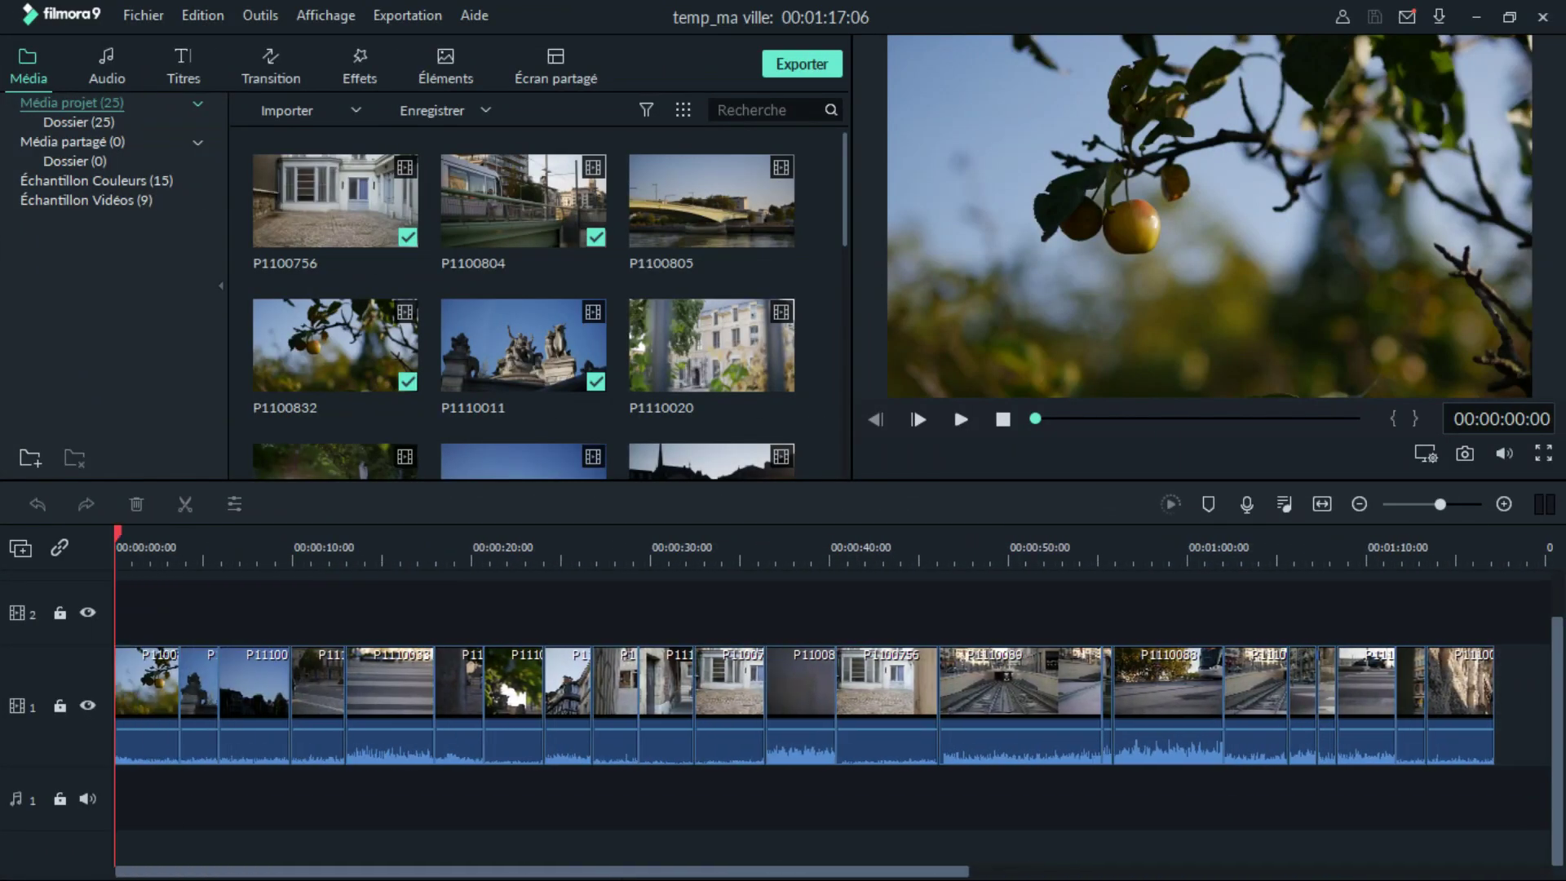
drag(405, 876, 951, 877)
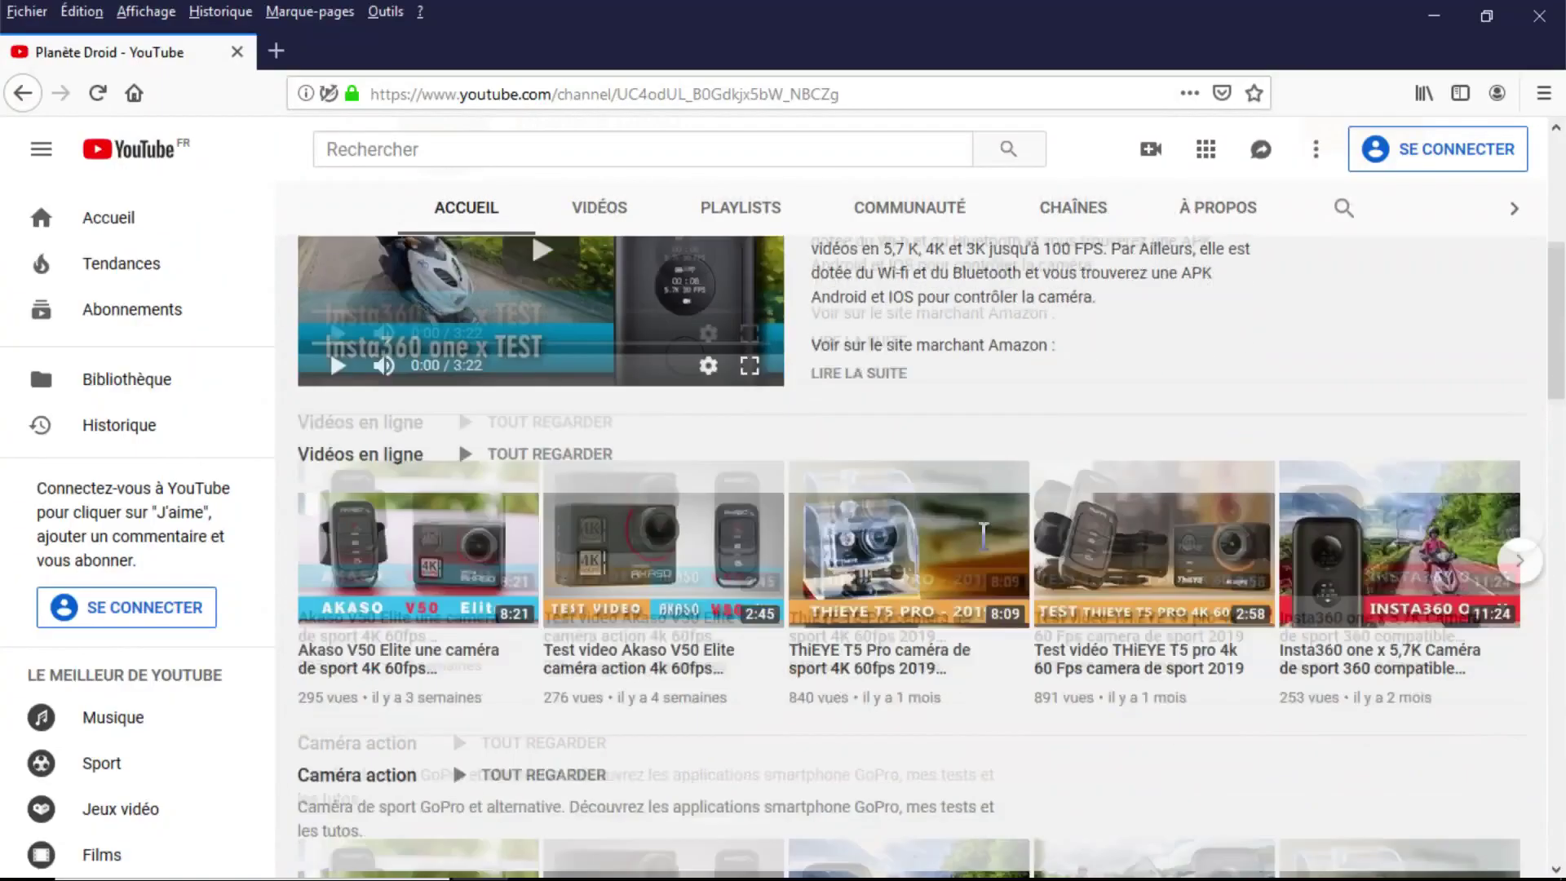
scroll(982, 548, down, 5)
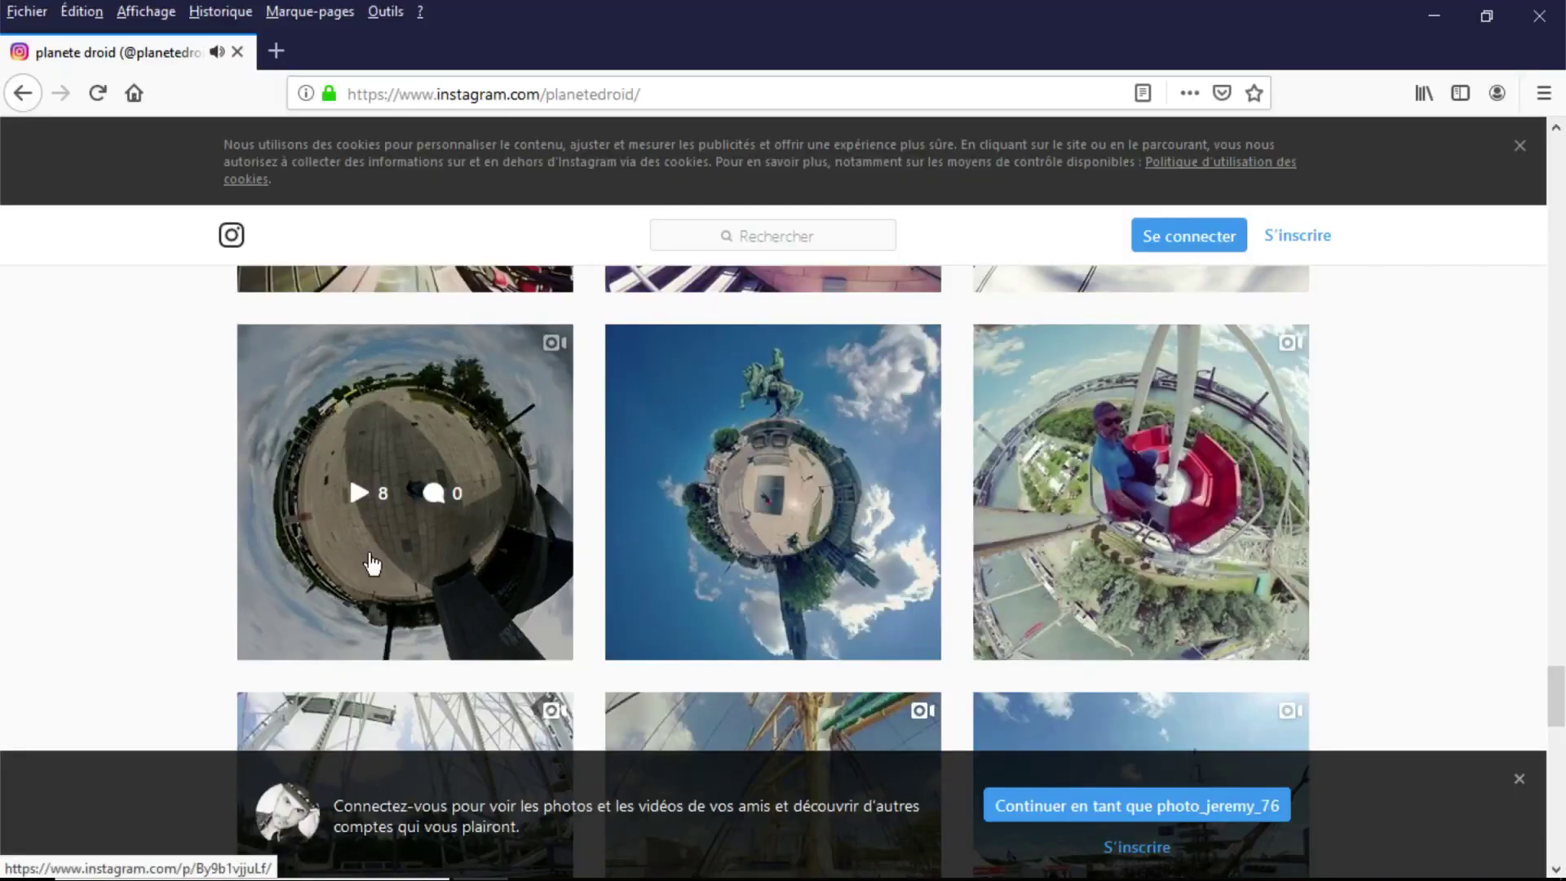
click(372, 562)
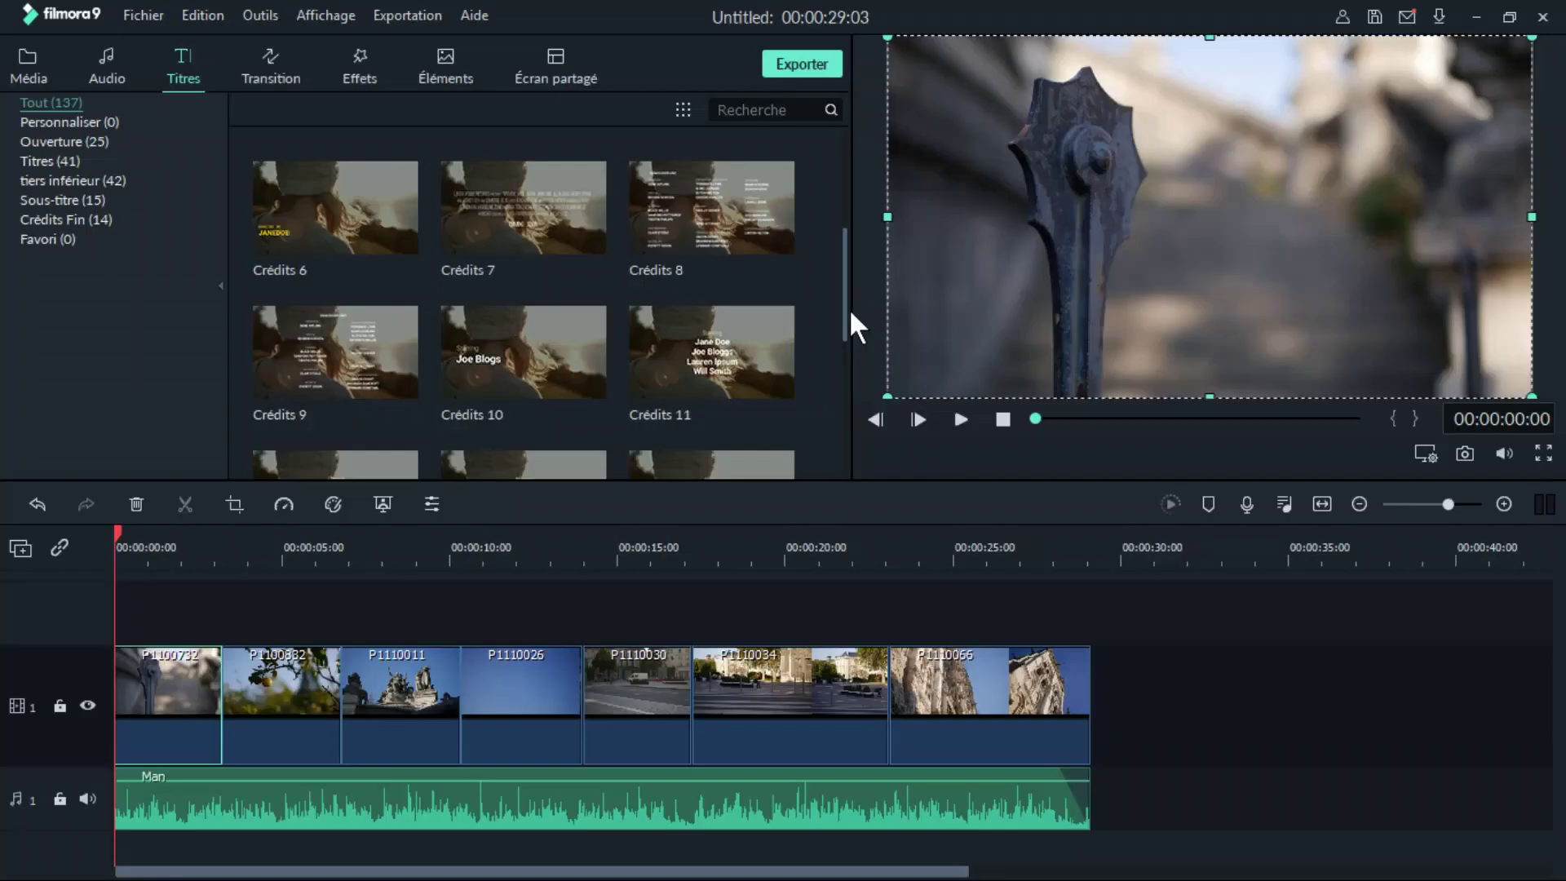
- Browse the title templates, and preview the Aberration chromatique and Agrandir effects from the effects library
drag(849, 318, 891, 283)
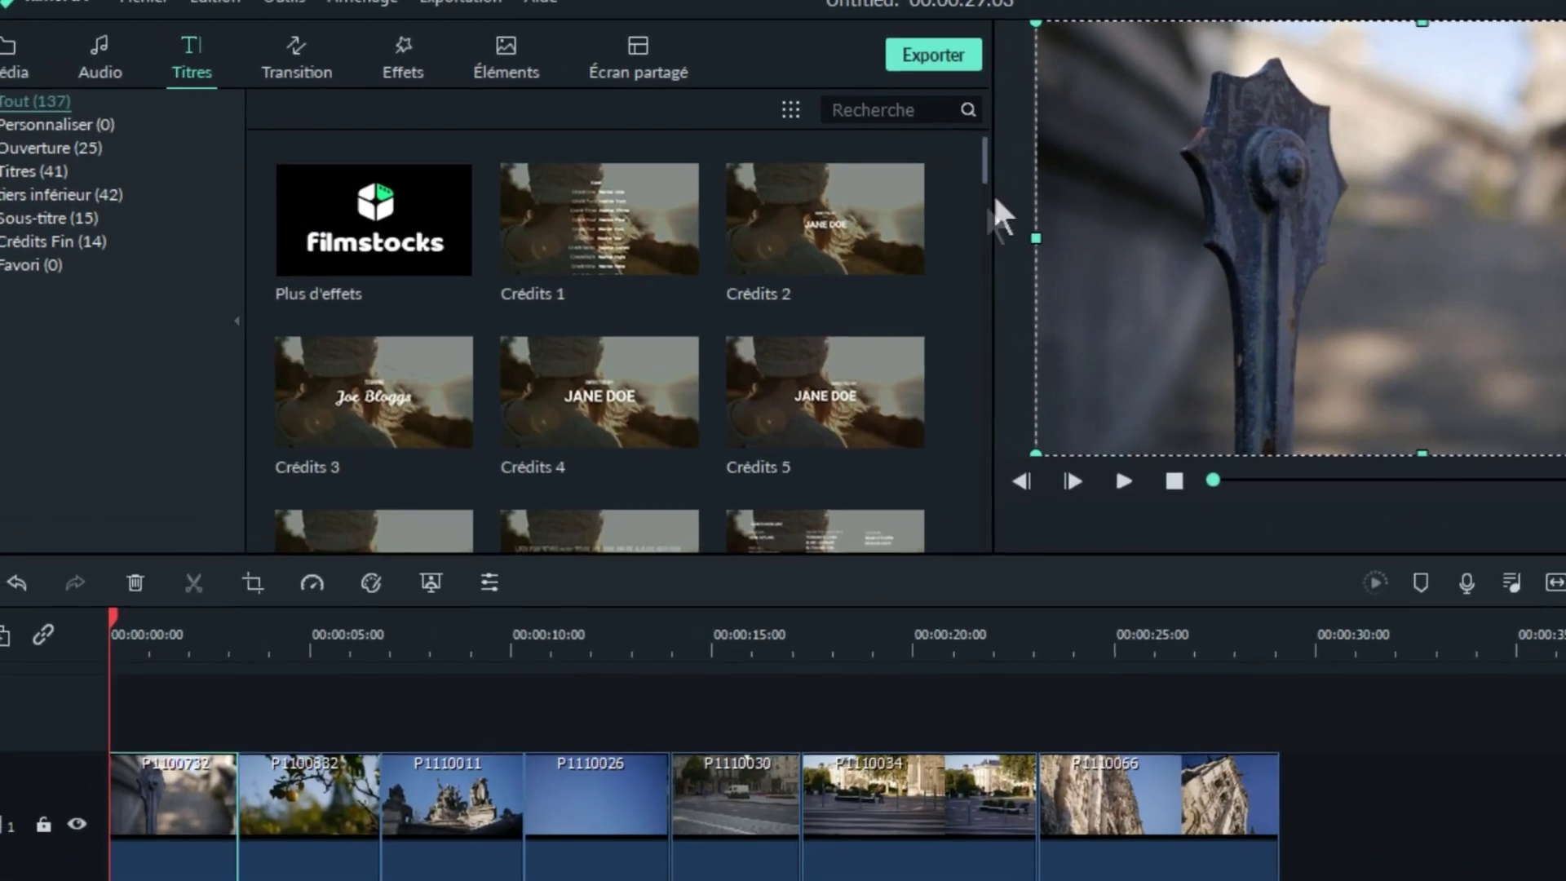
click(375, 49)
click(640, 228)
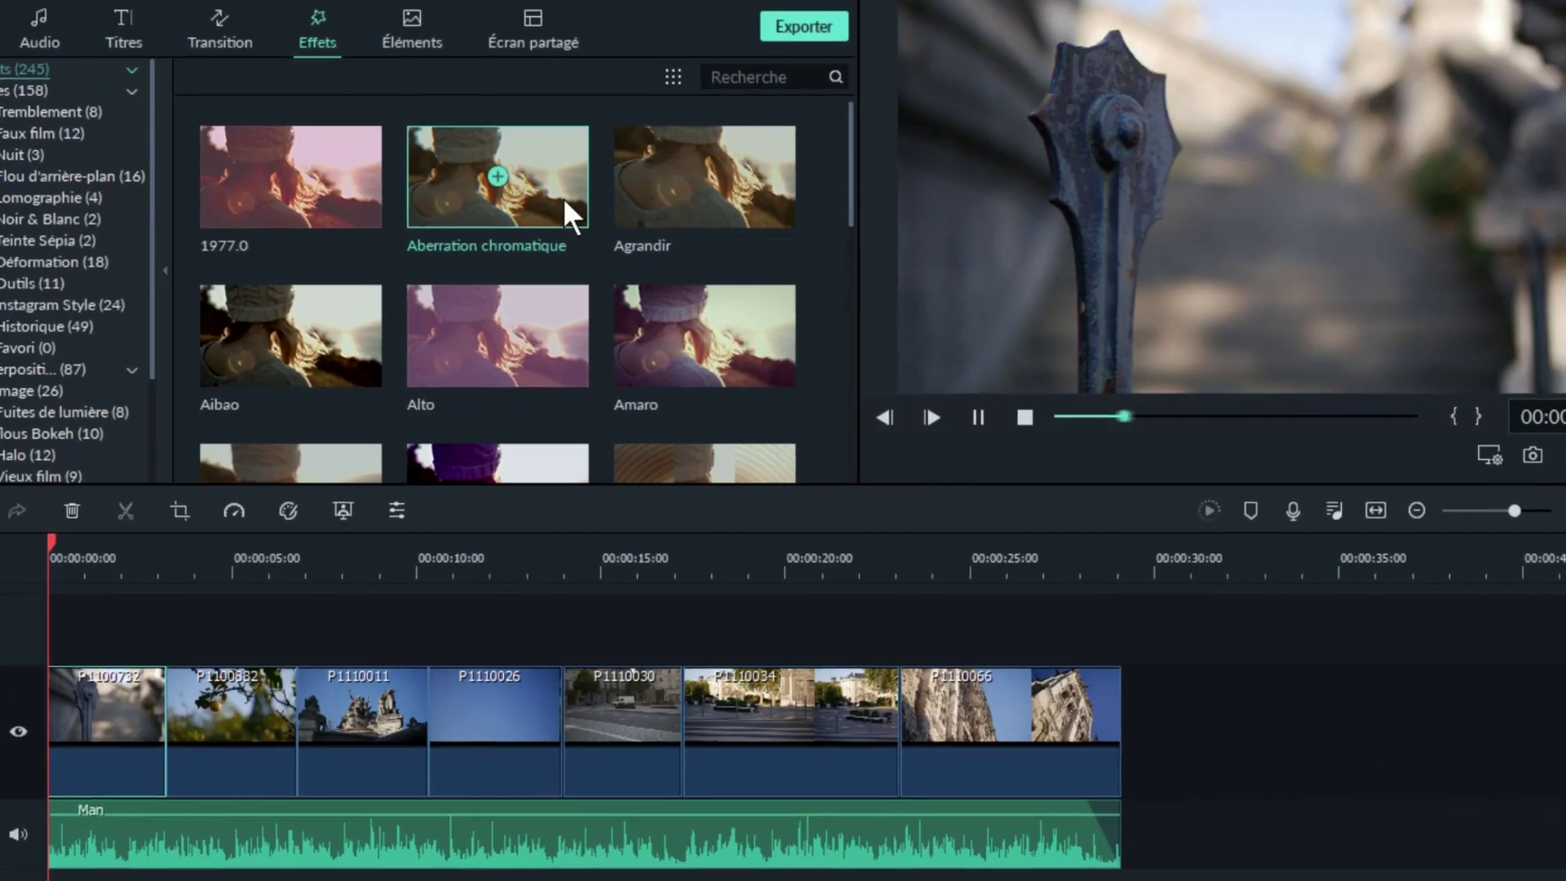
click(641, 222)
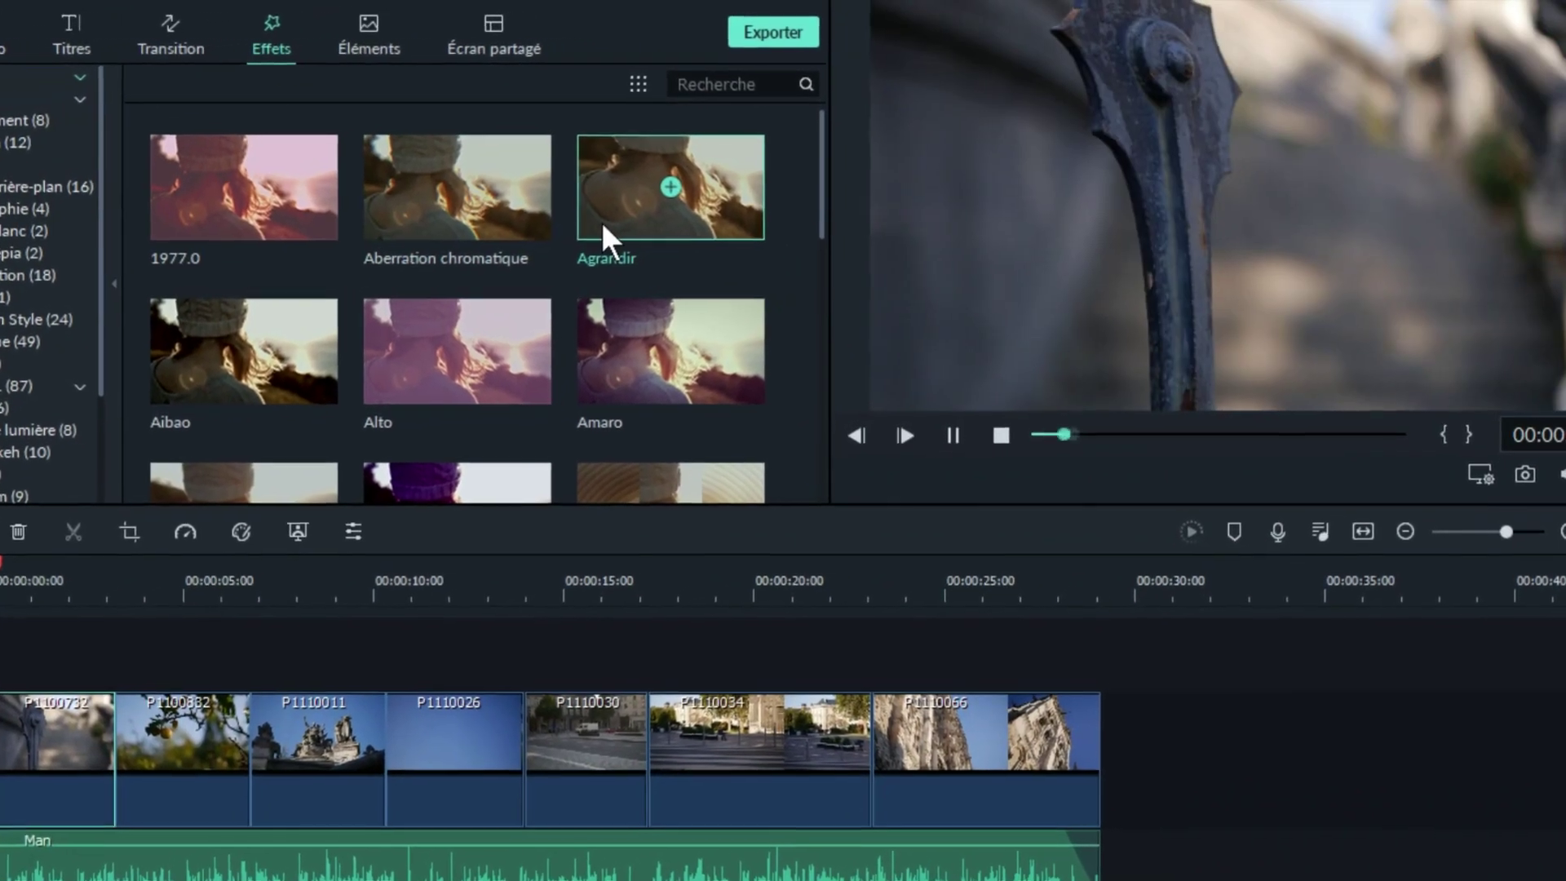
- Preview transitions in the library, including Balayage 1, Balayage 2, Diagonale floue 3 and Diagonale floue 4
click(293, 379)
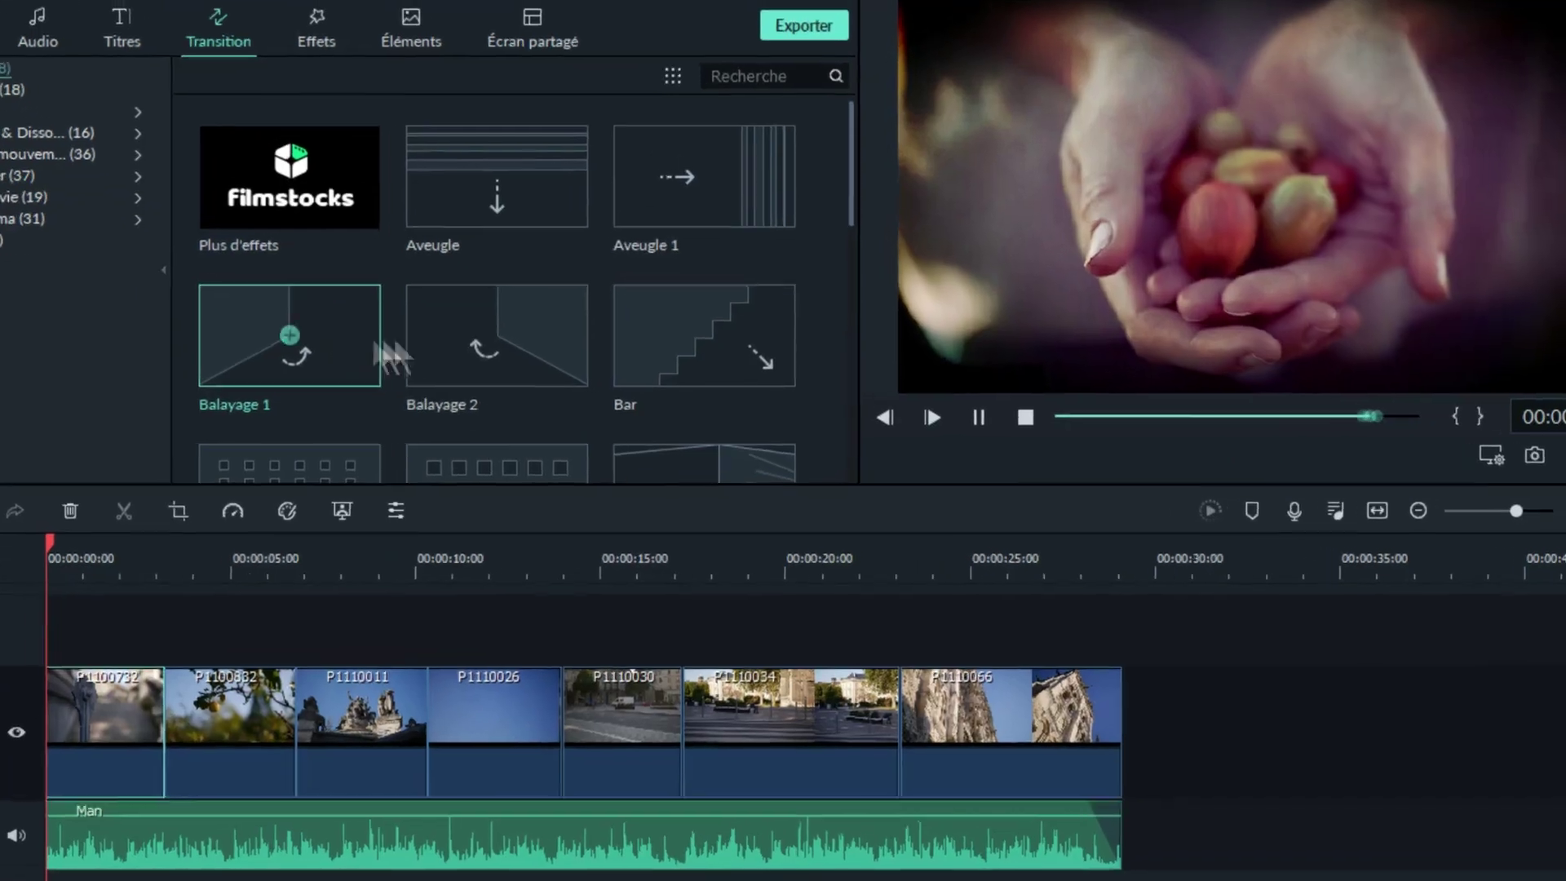
click(489, 342)
scroll(244, 350, down, 8)
click(244, 349)
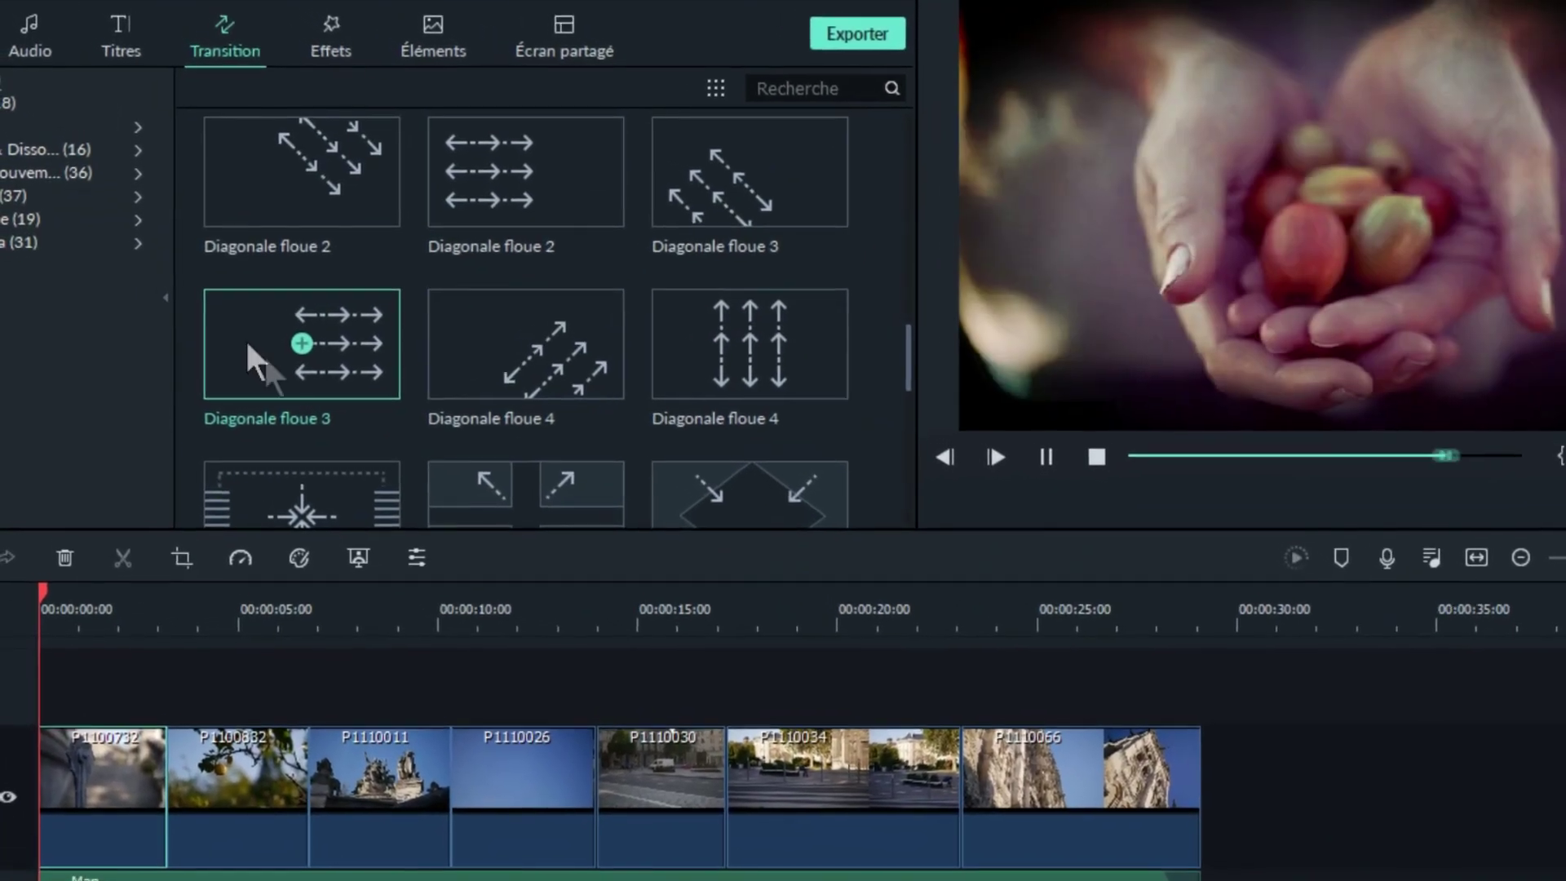
click(454, 347)
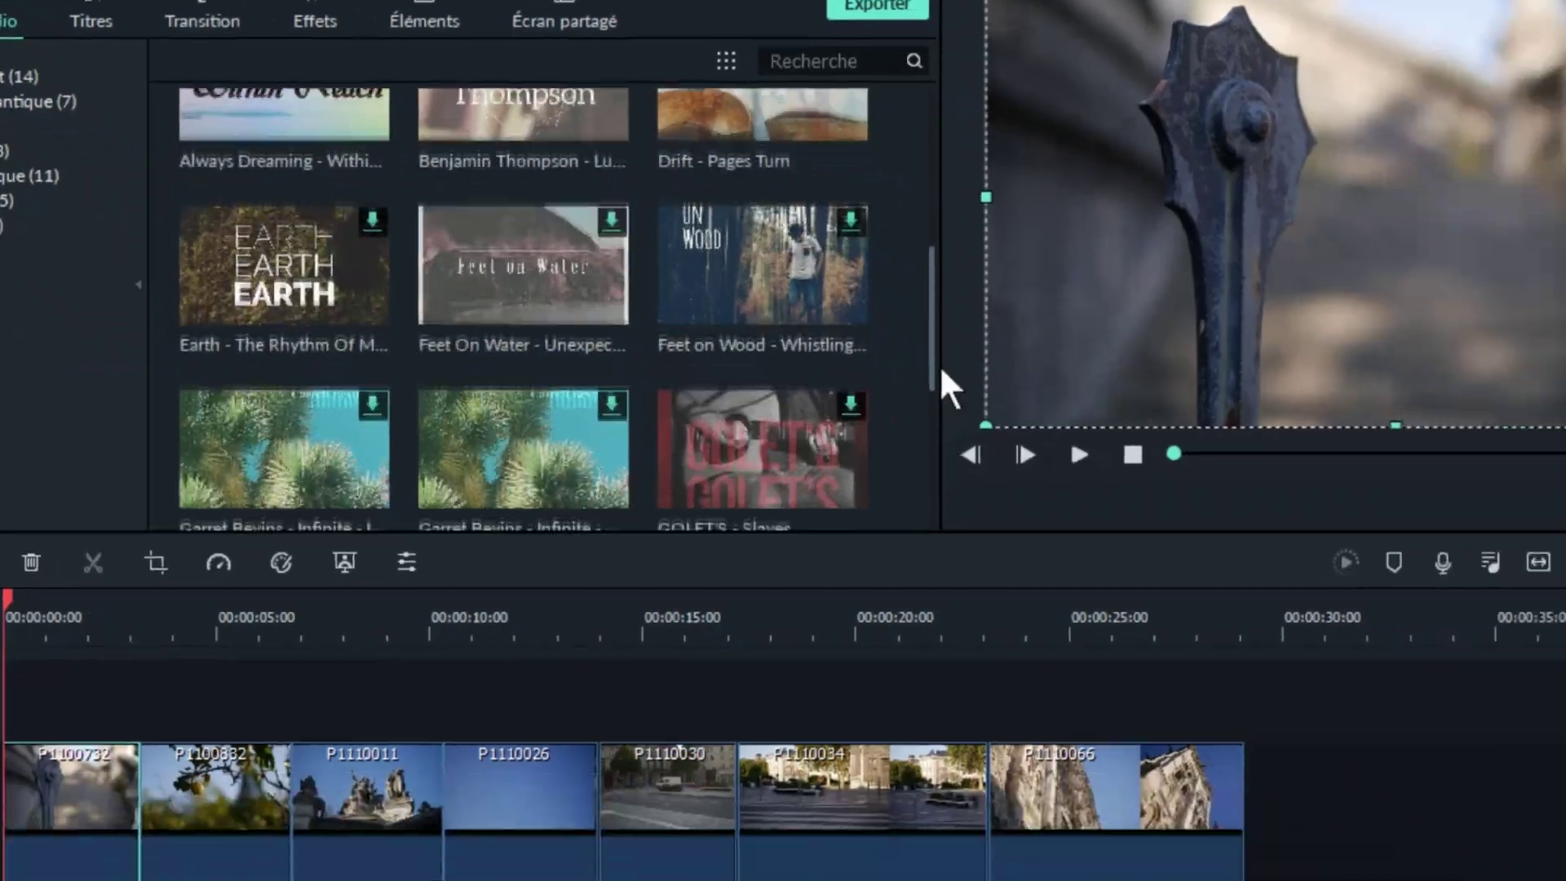
drag(941, 372, 939, 478)
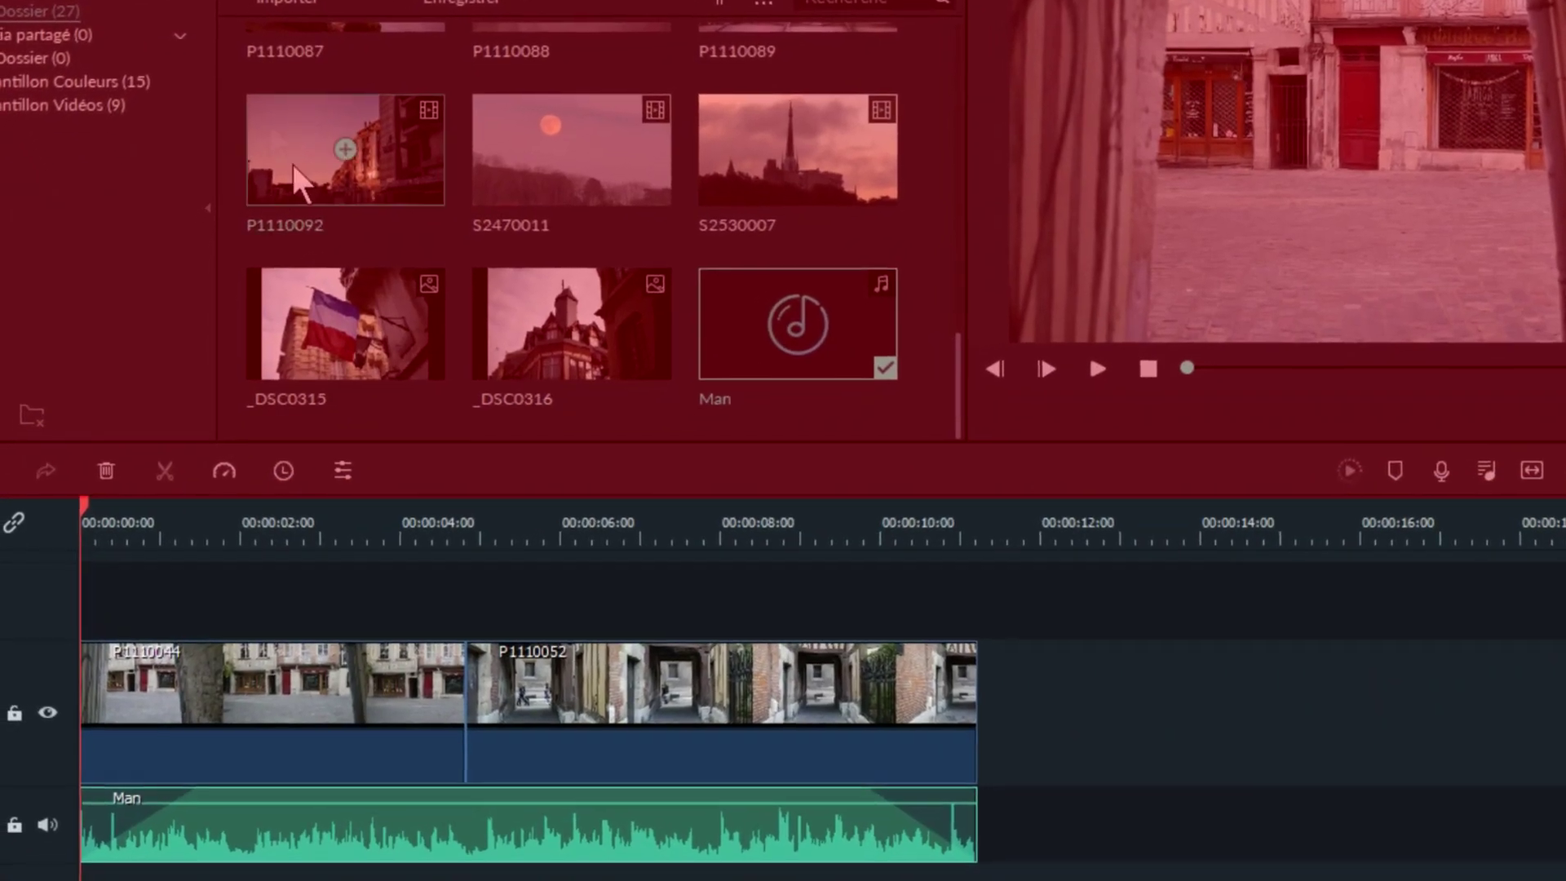
click(102, 2)
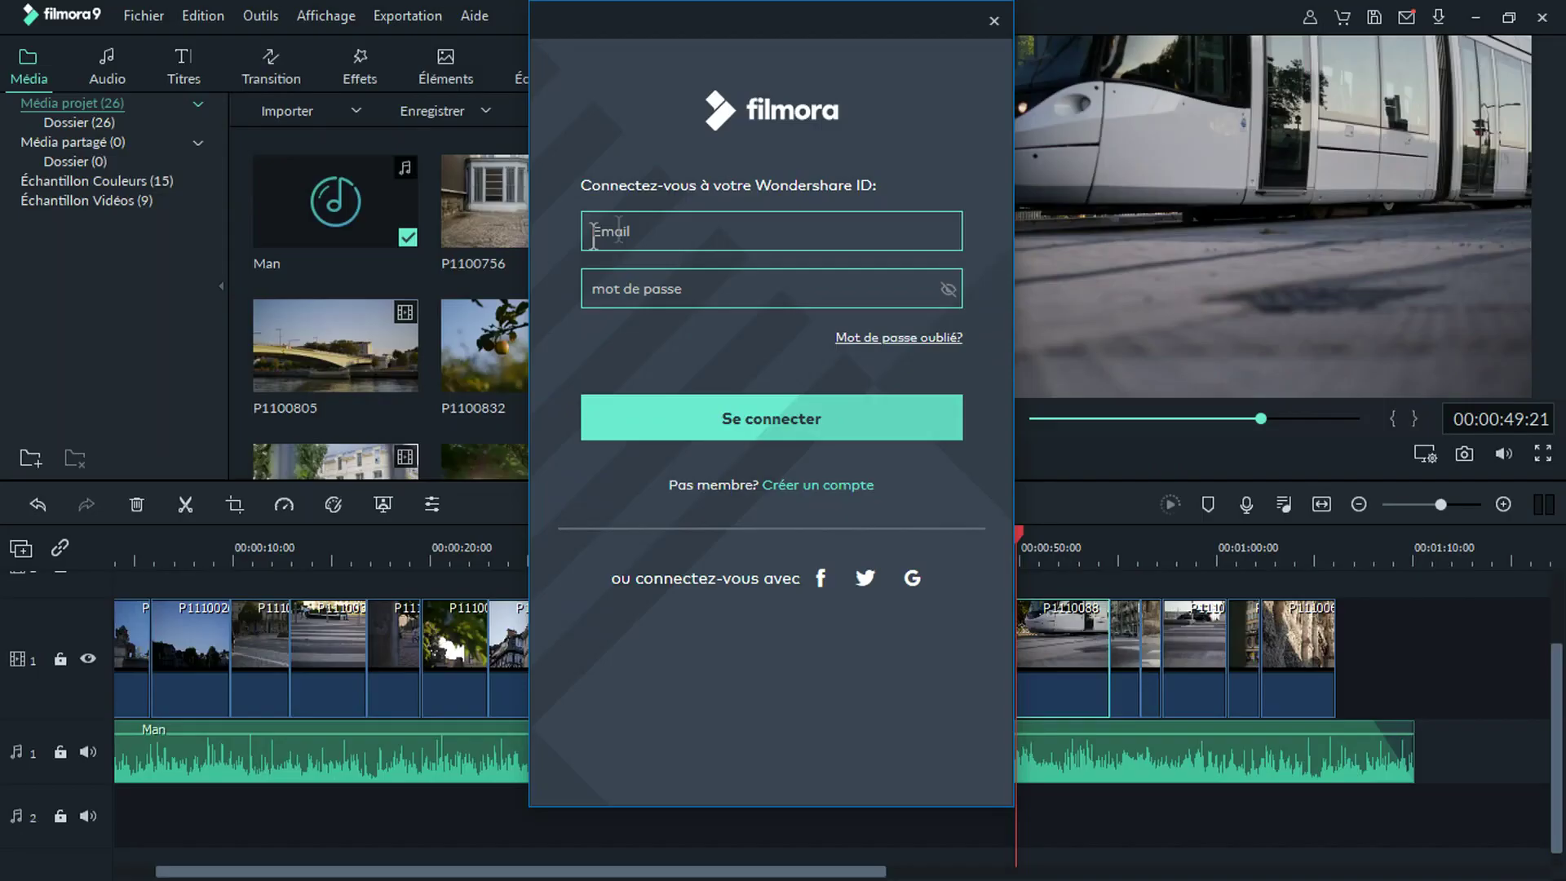
click(635, 287)
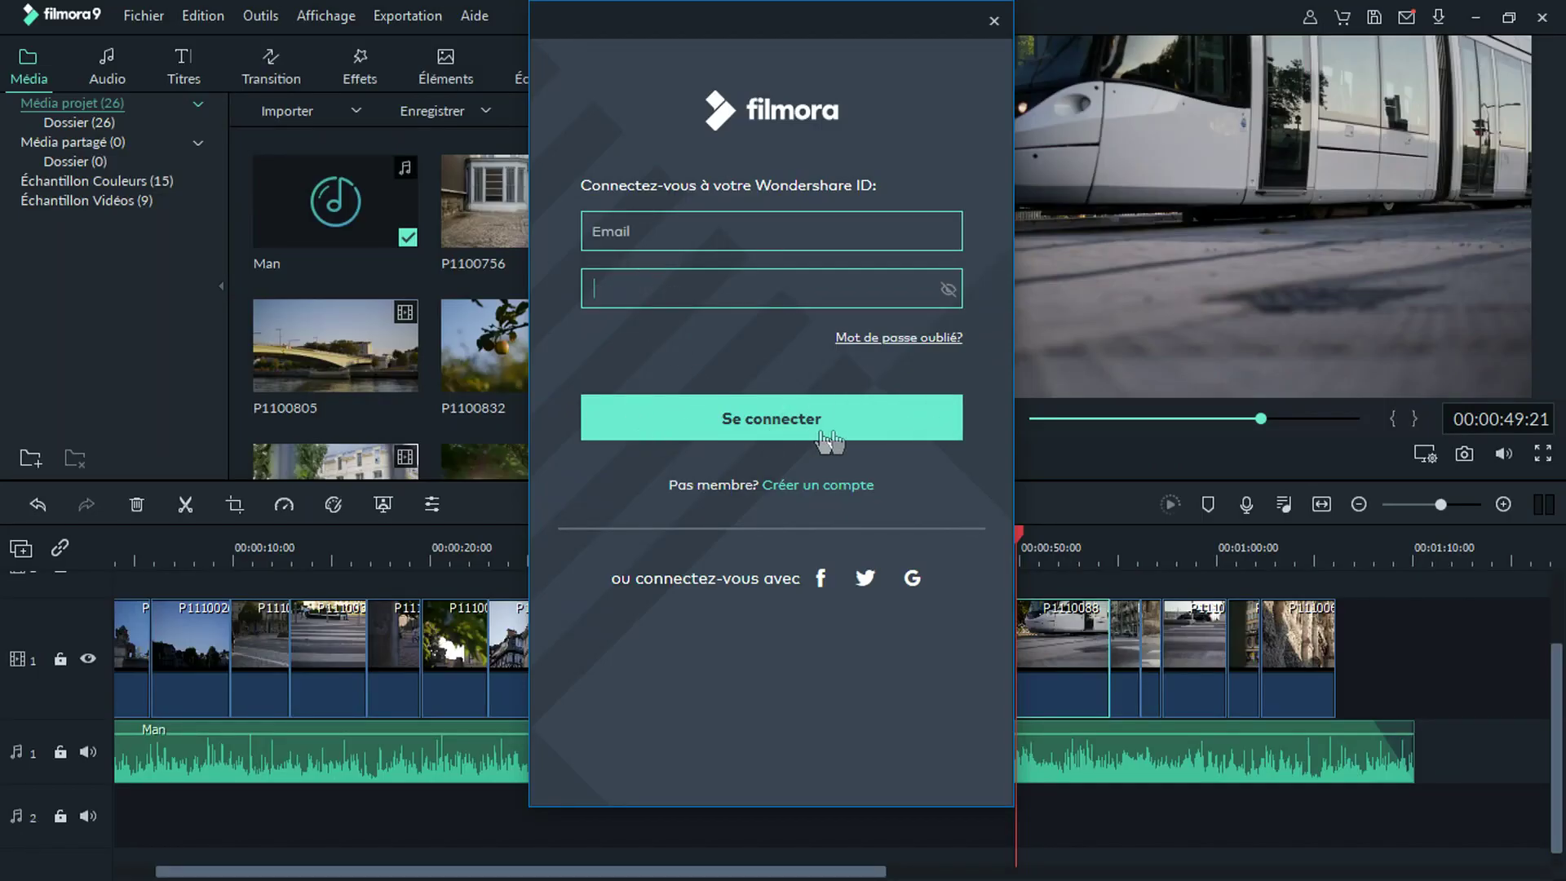
click(756, 429)
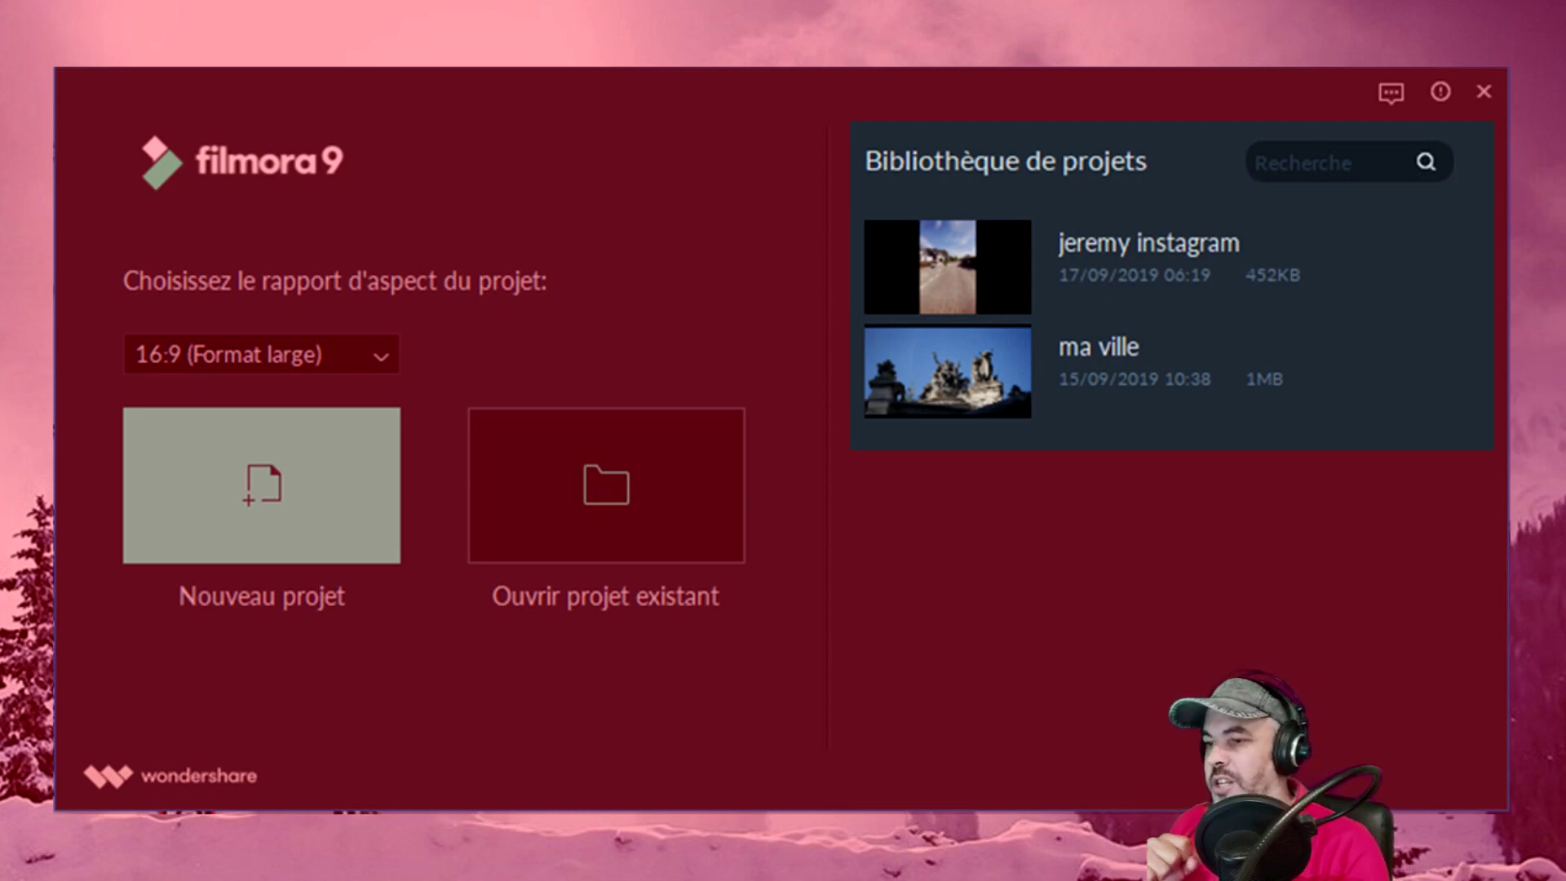
- Choose 16:9 (Format large) as the project's aspect ratio
click(378, 353)
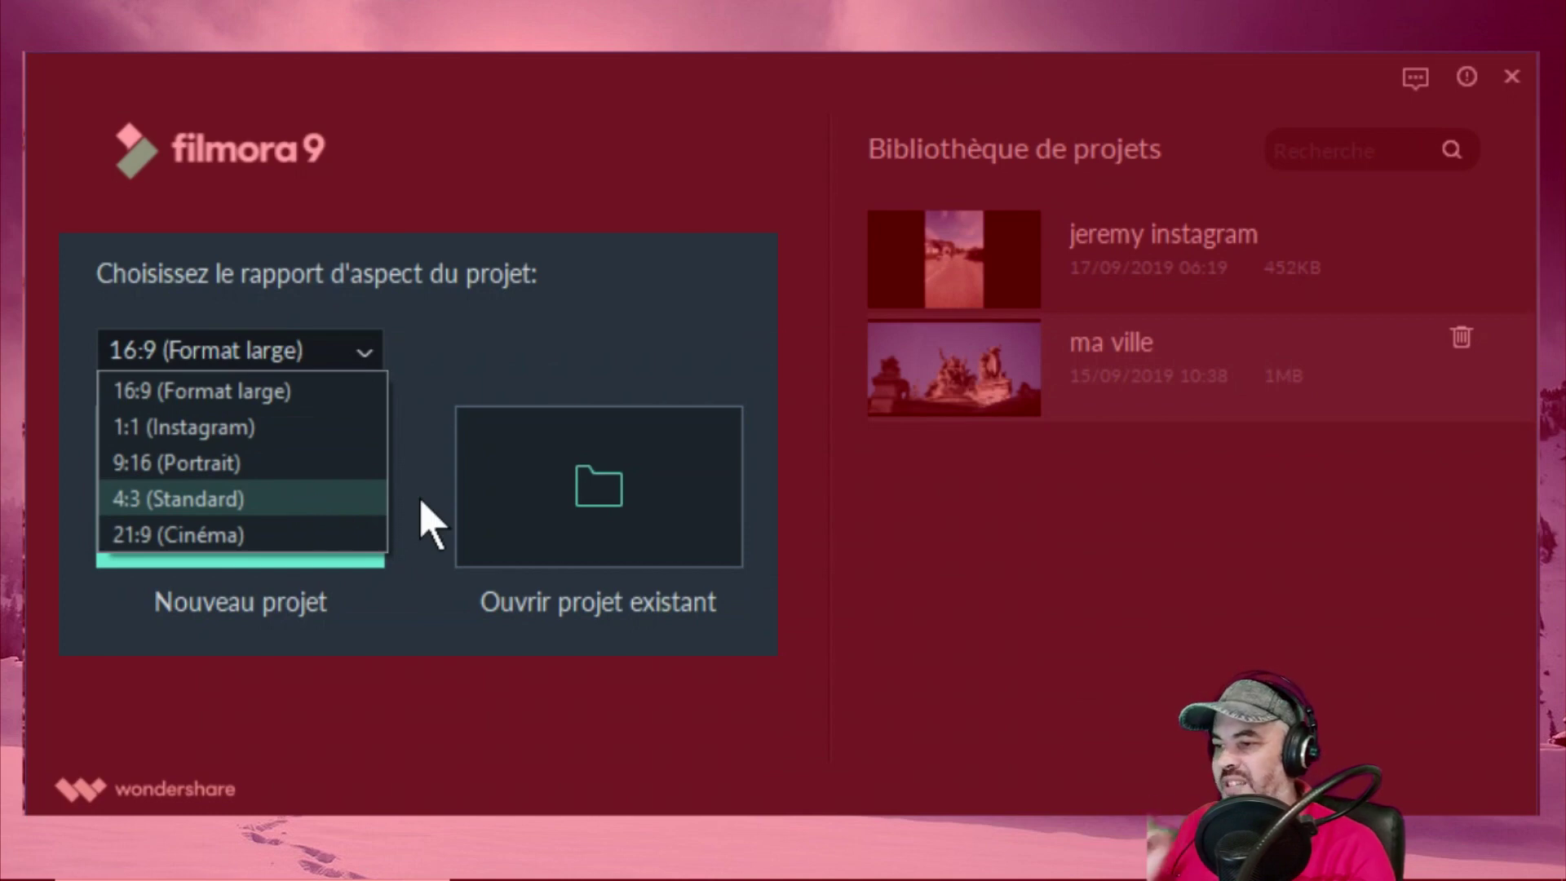
click(271, 392)
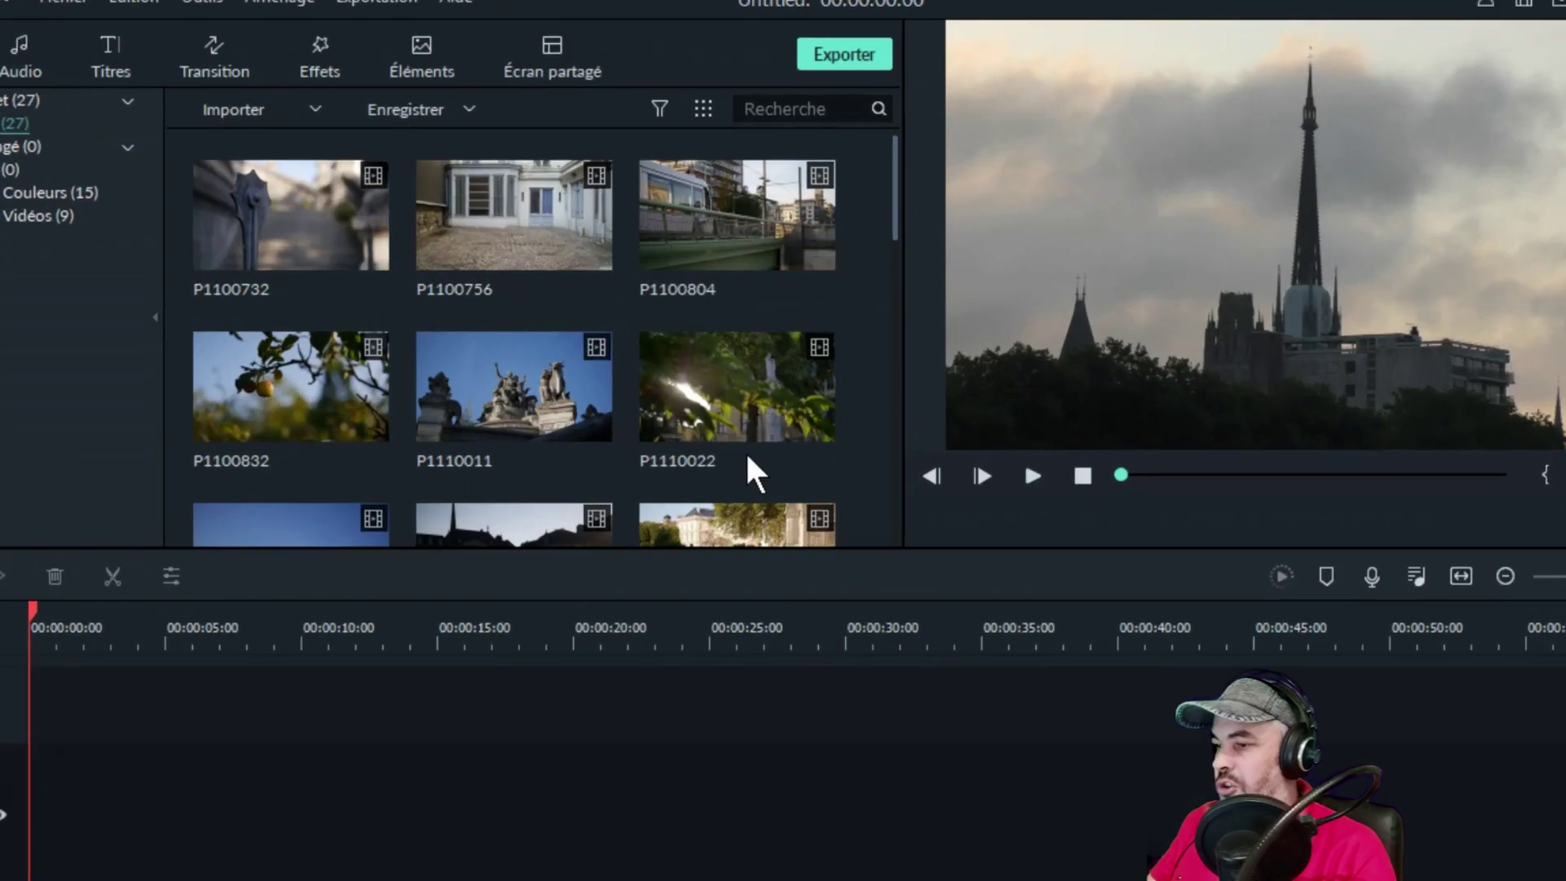
scroll(745, 450, down, 3)
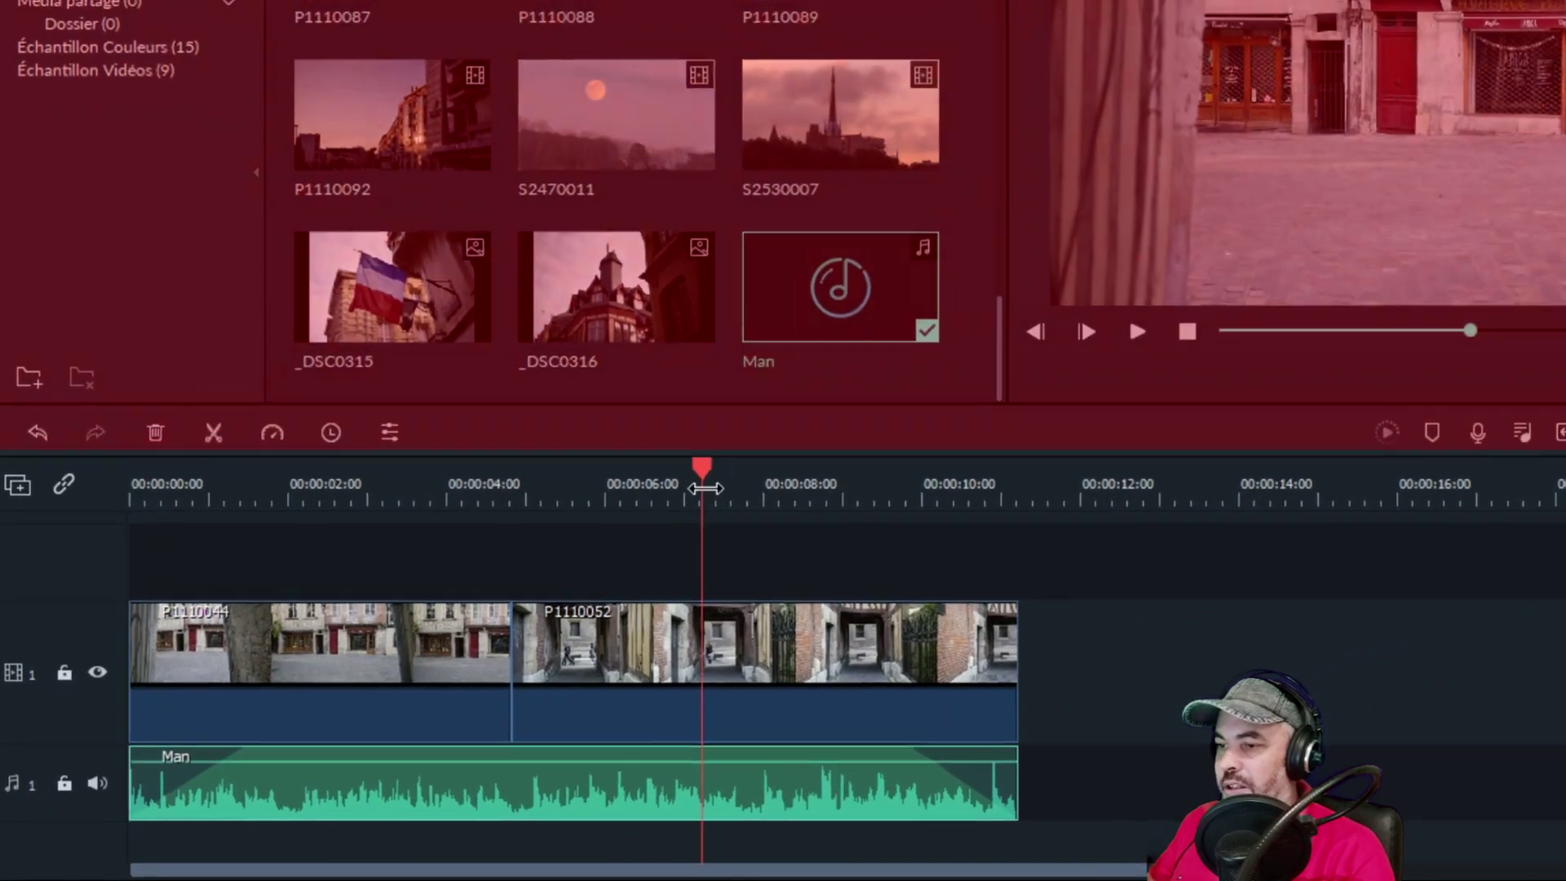
key(alt+f)
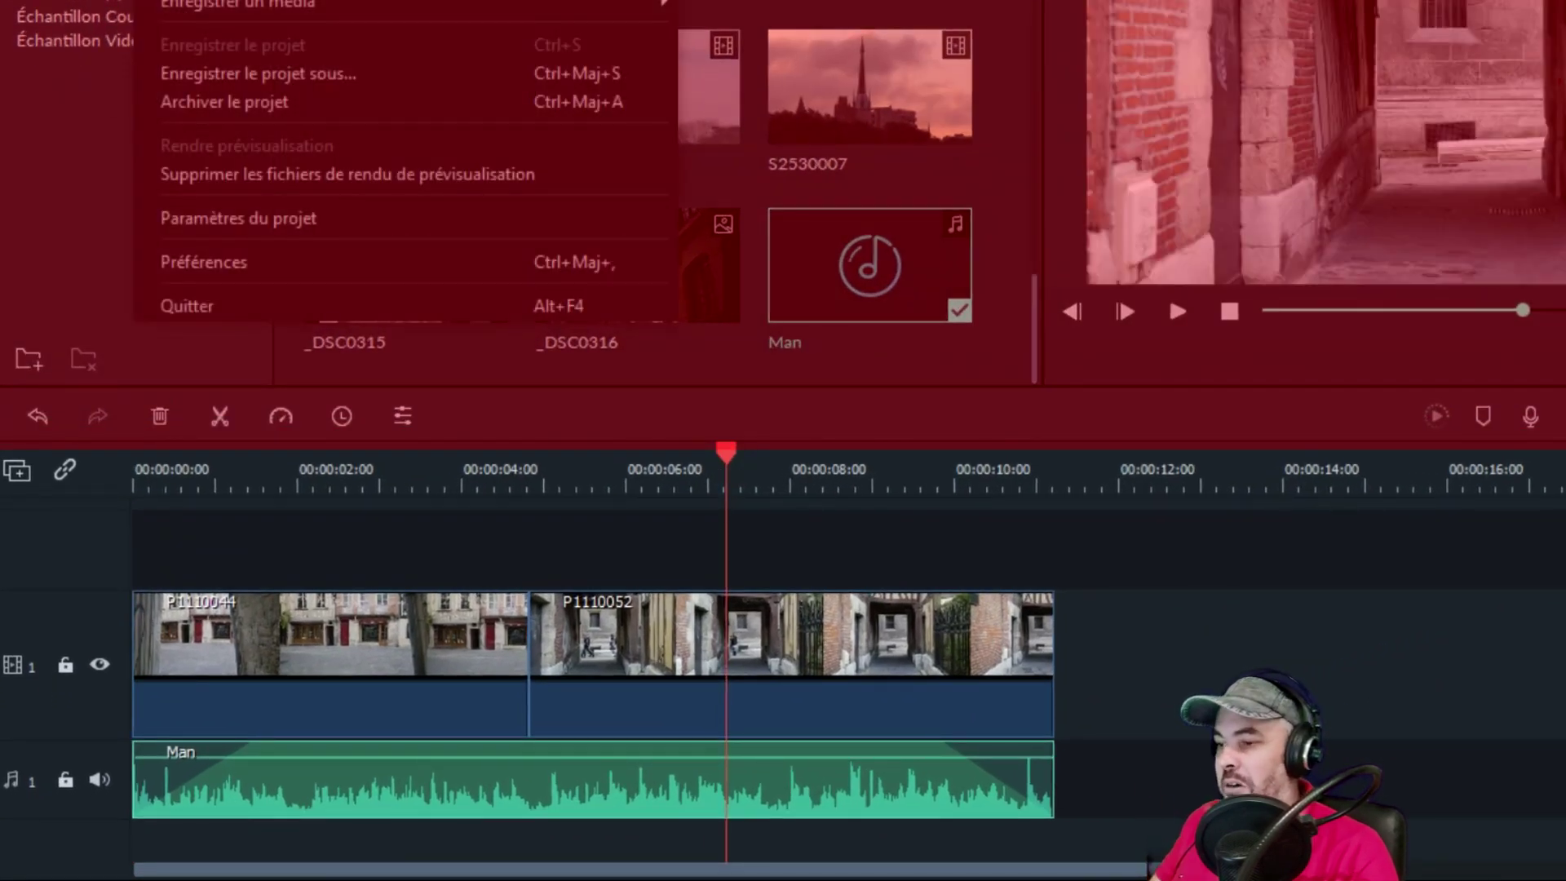
key(Escape)
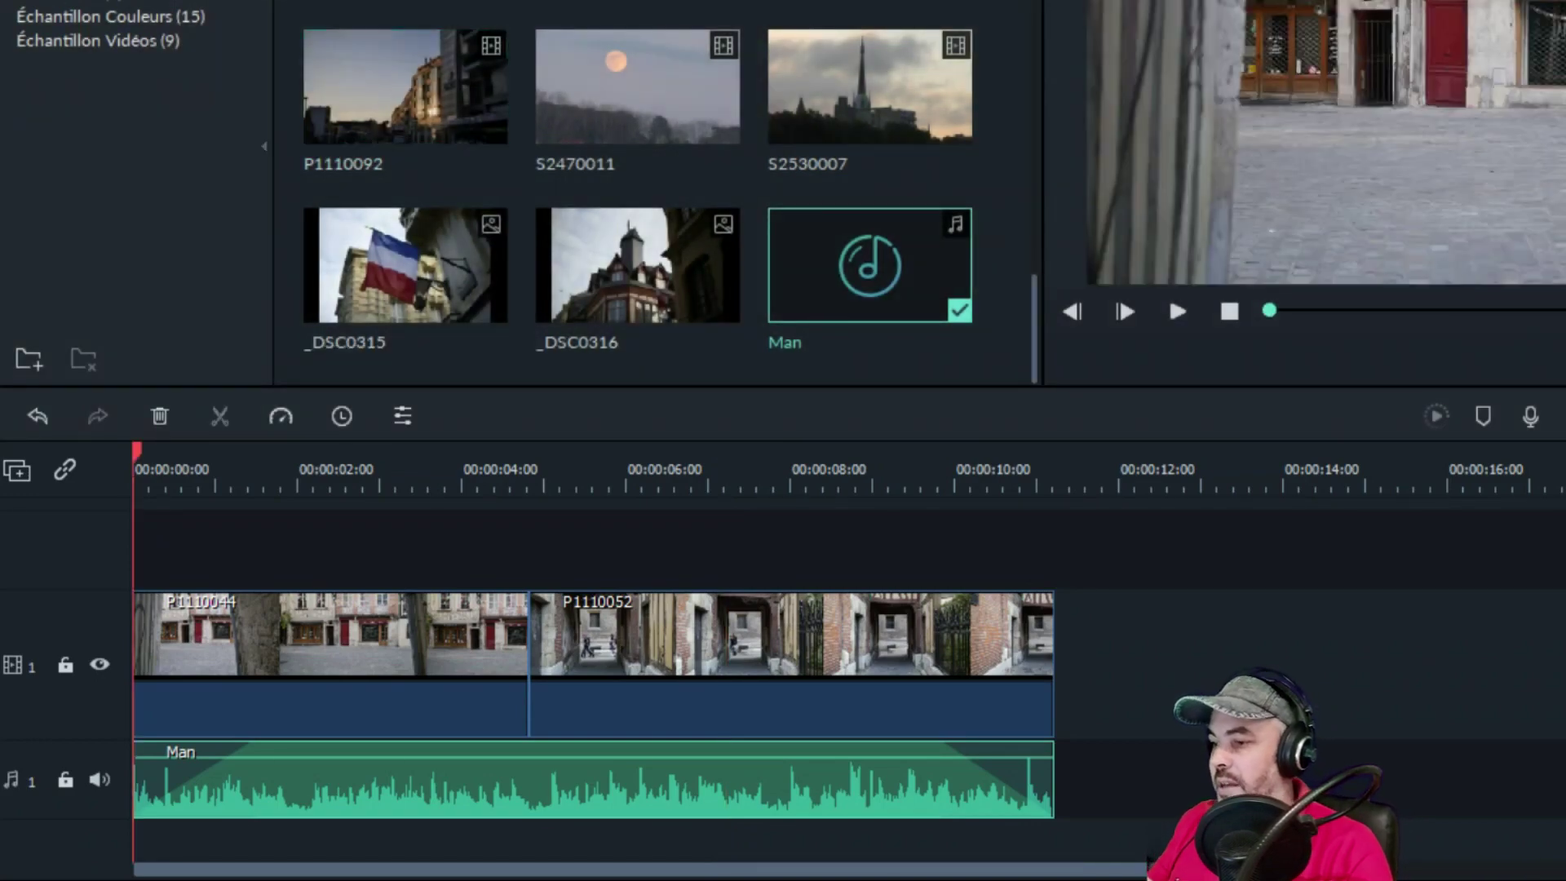
key(alt+f)
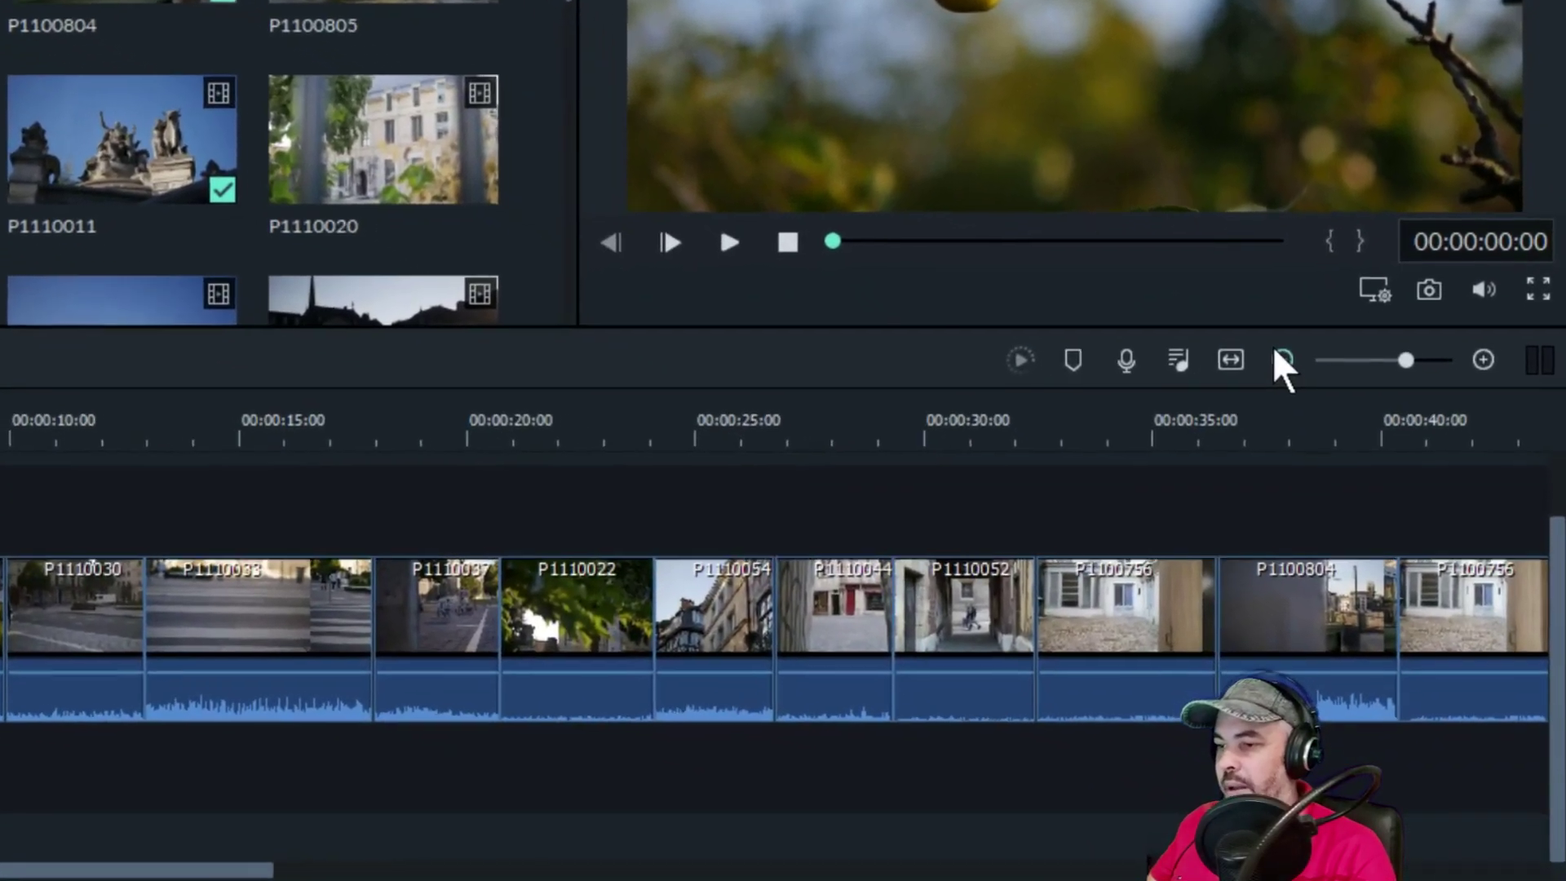
- Zoom the timeline out and back in until the whole clip sequence fills the visible track
click(1301, 398)
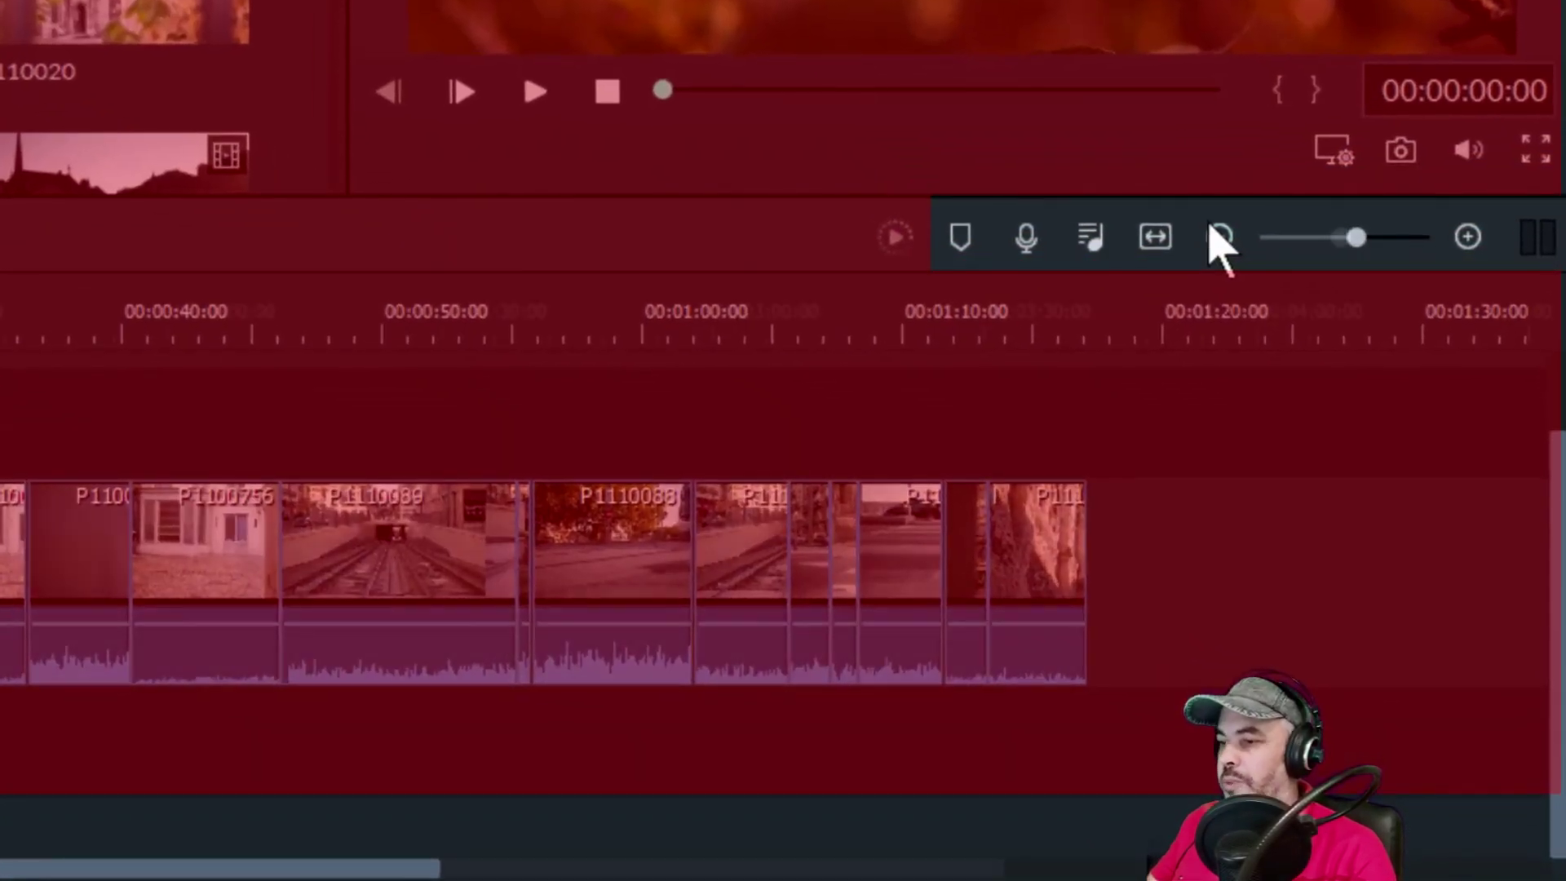
click(1215, 237)
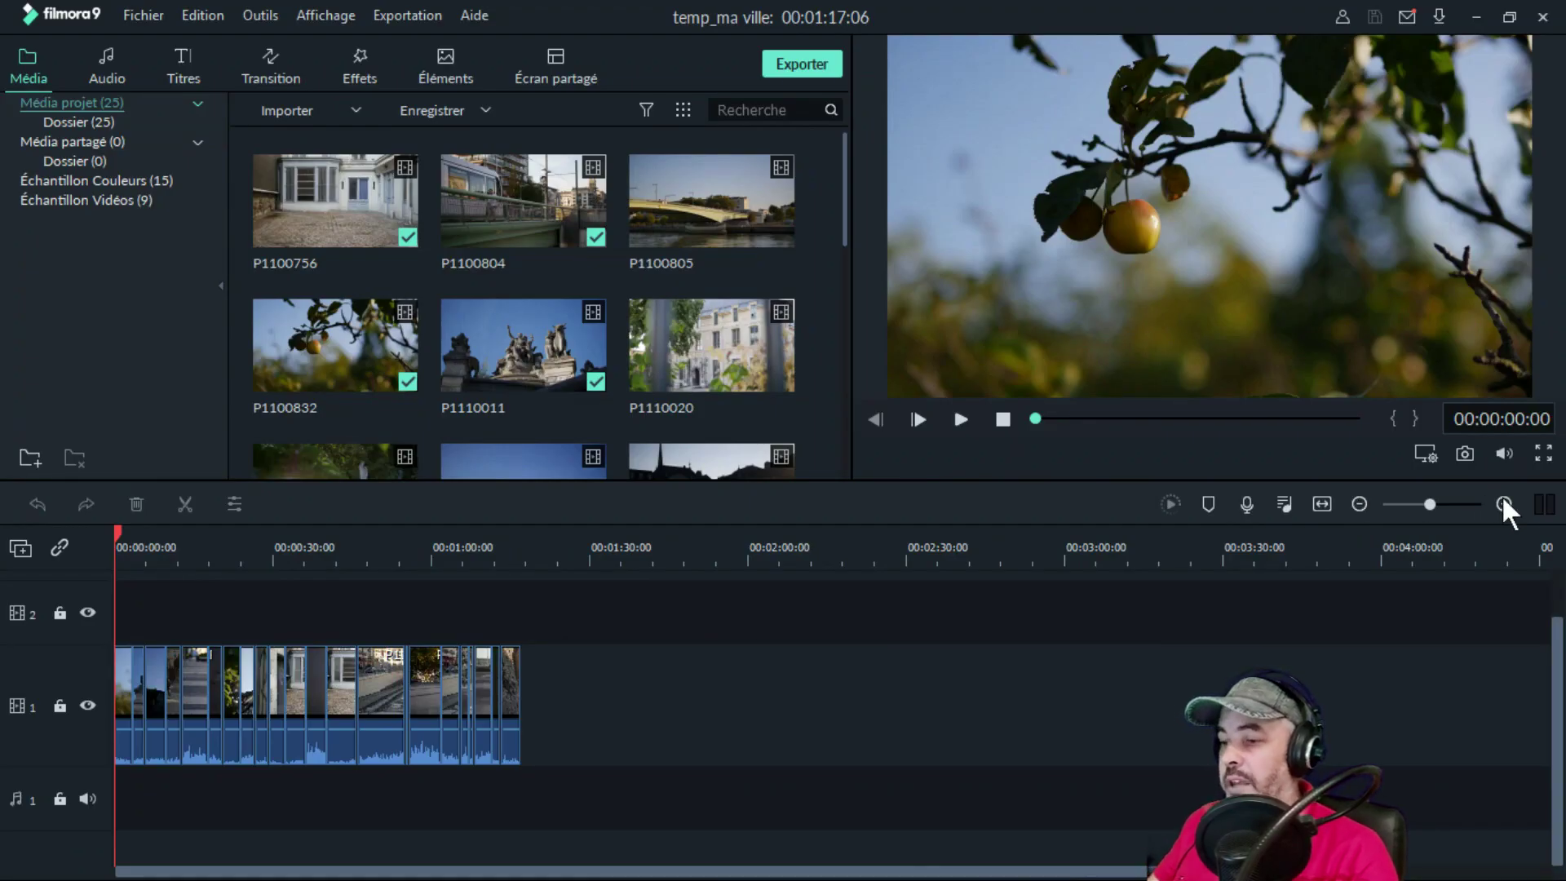
click(1504, 503)
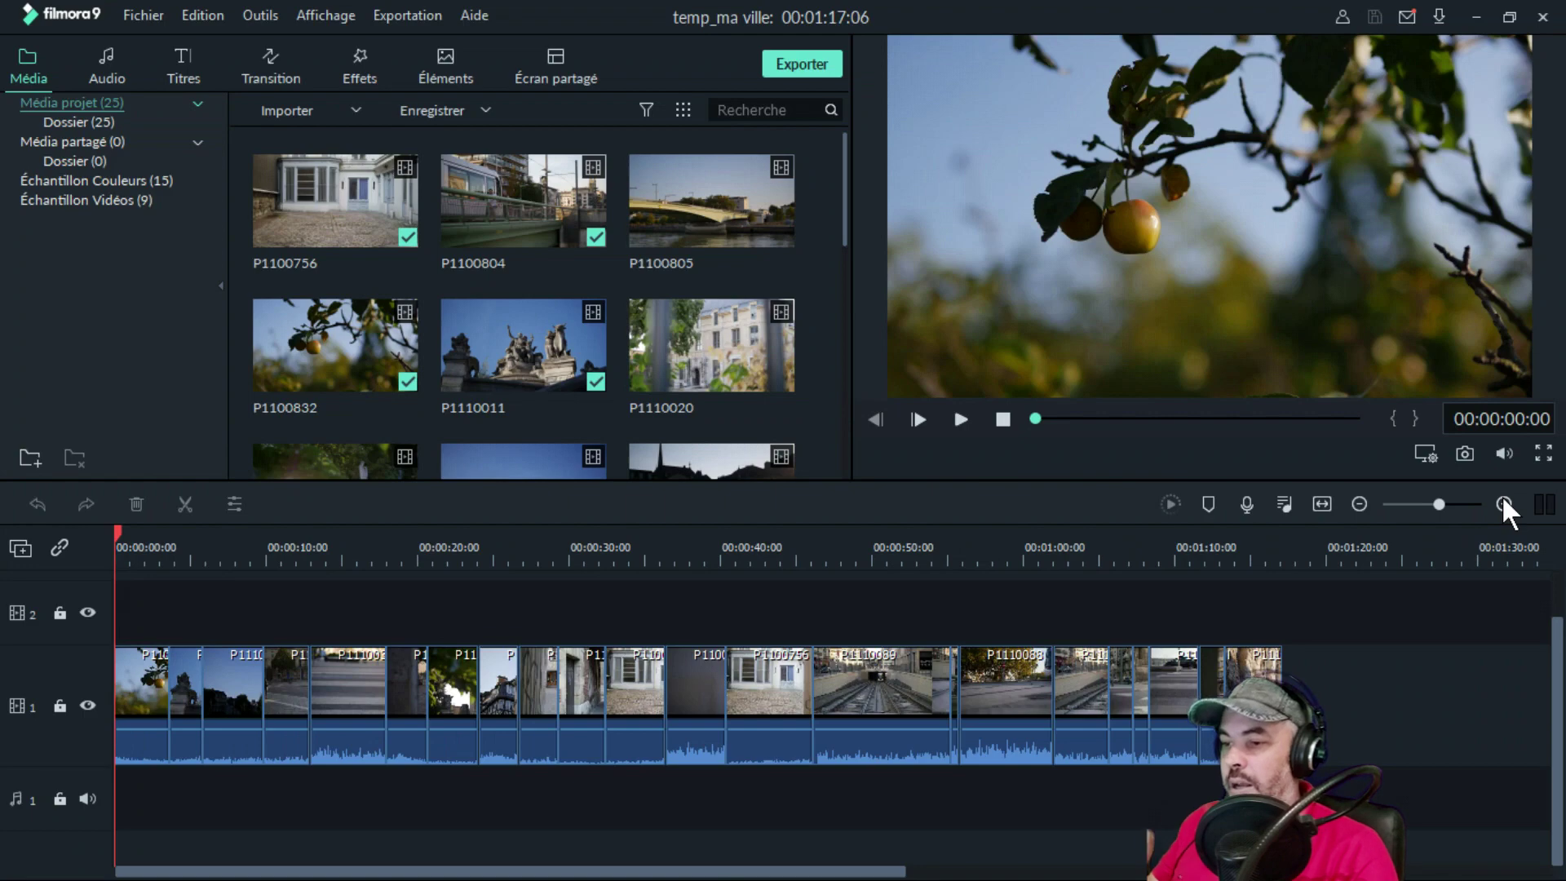
click(1504, 503)
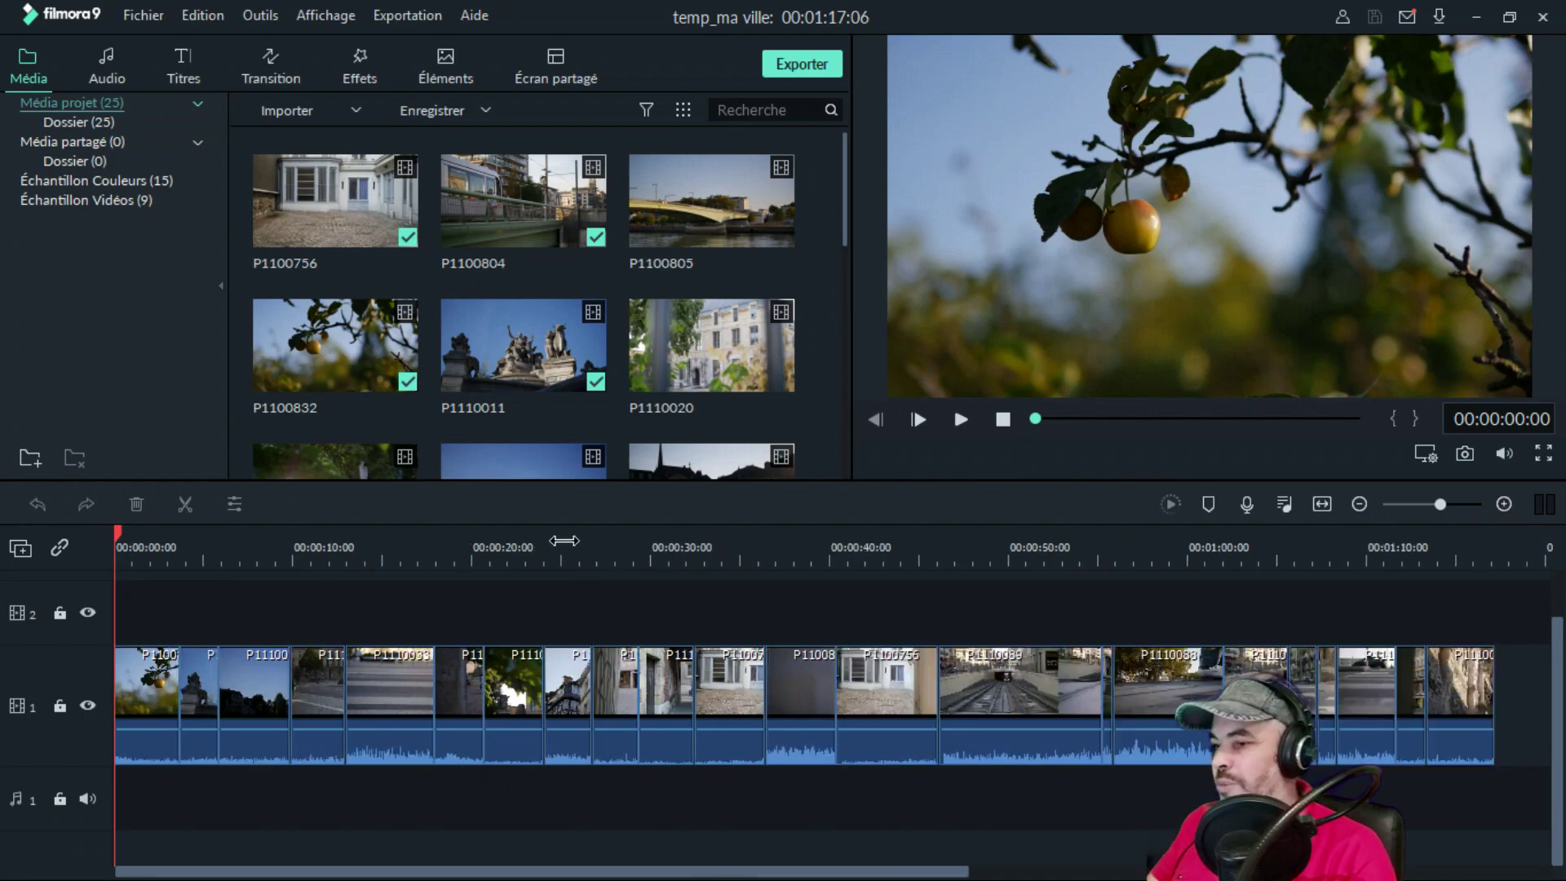
- Stretch the time ruler to enlarge the timeline scale, and shrink it again
drag(593, 551, 1015, 558)
drag(1128, 417, 1489, 418)
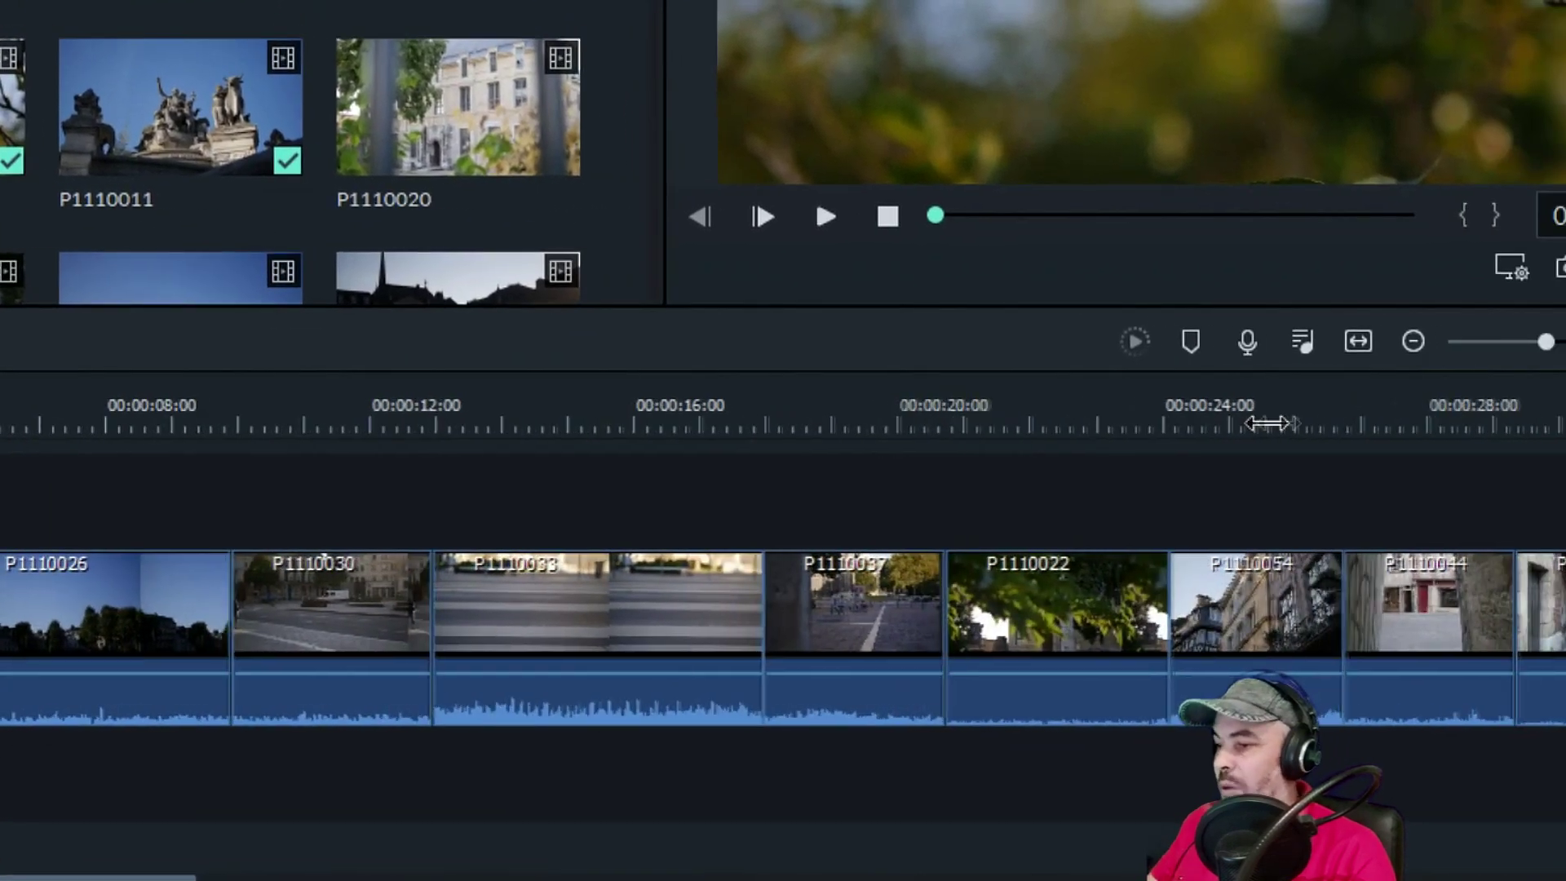
drag(1268, 423, 797, 422)
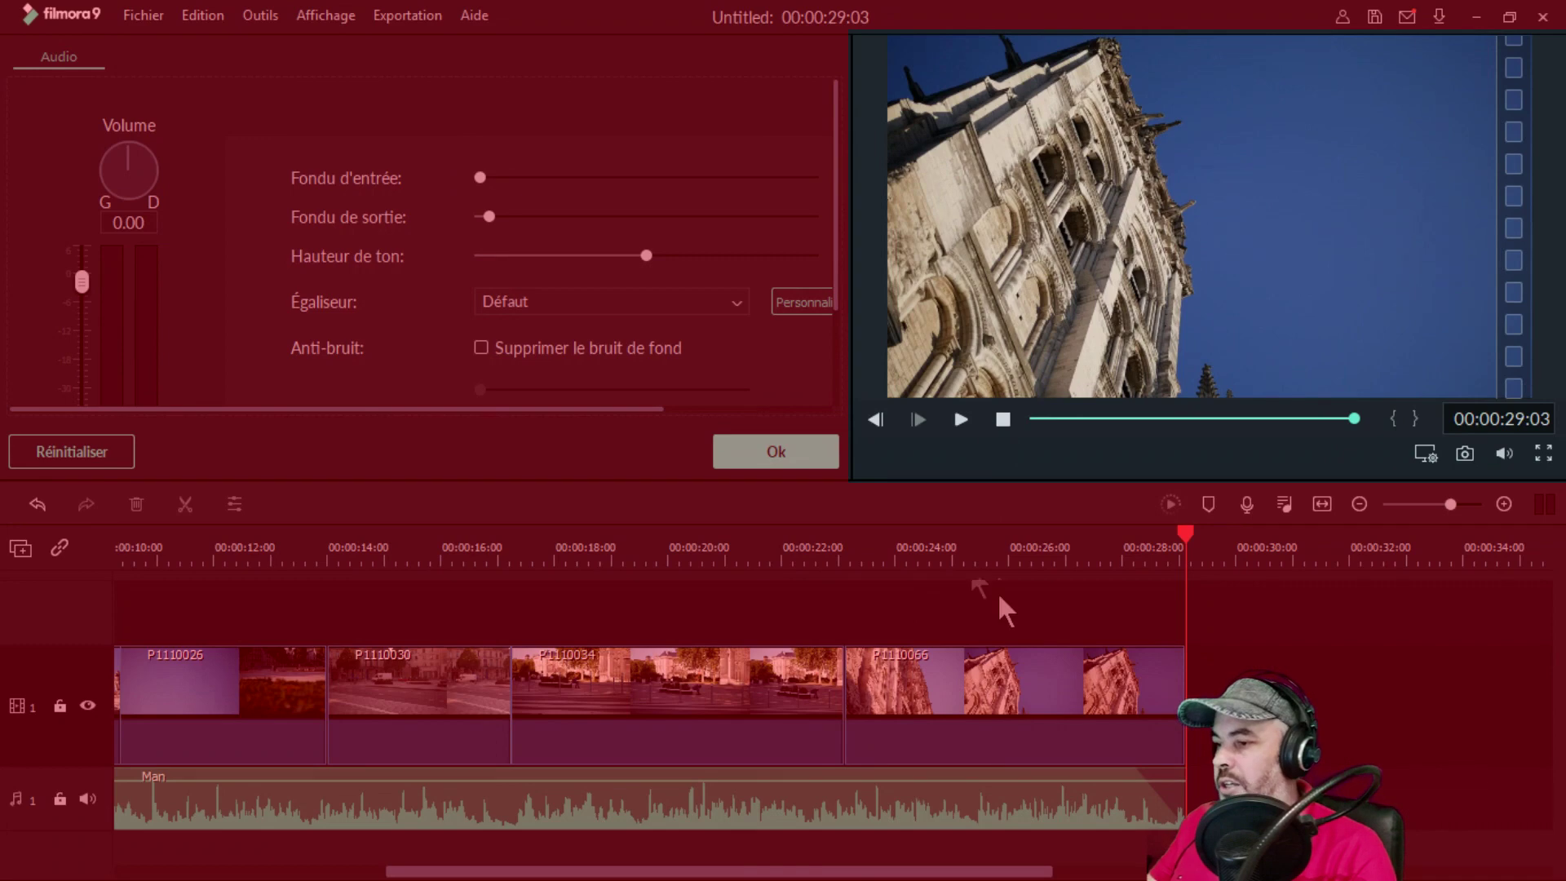
- Play the edited sequence from 00:00:25:10 to its end, and scrub back through source clip P1110044 in the preview
click(976, 548)
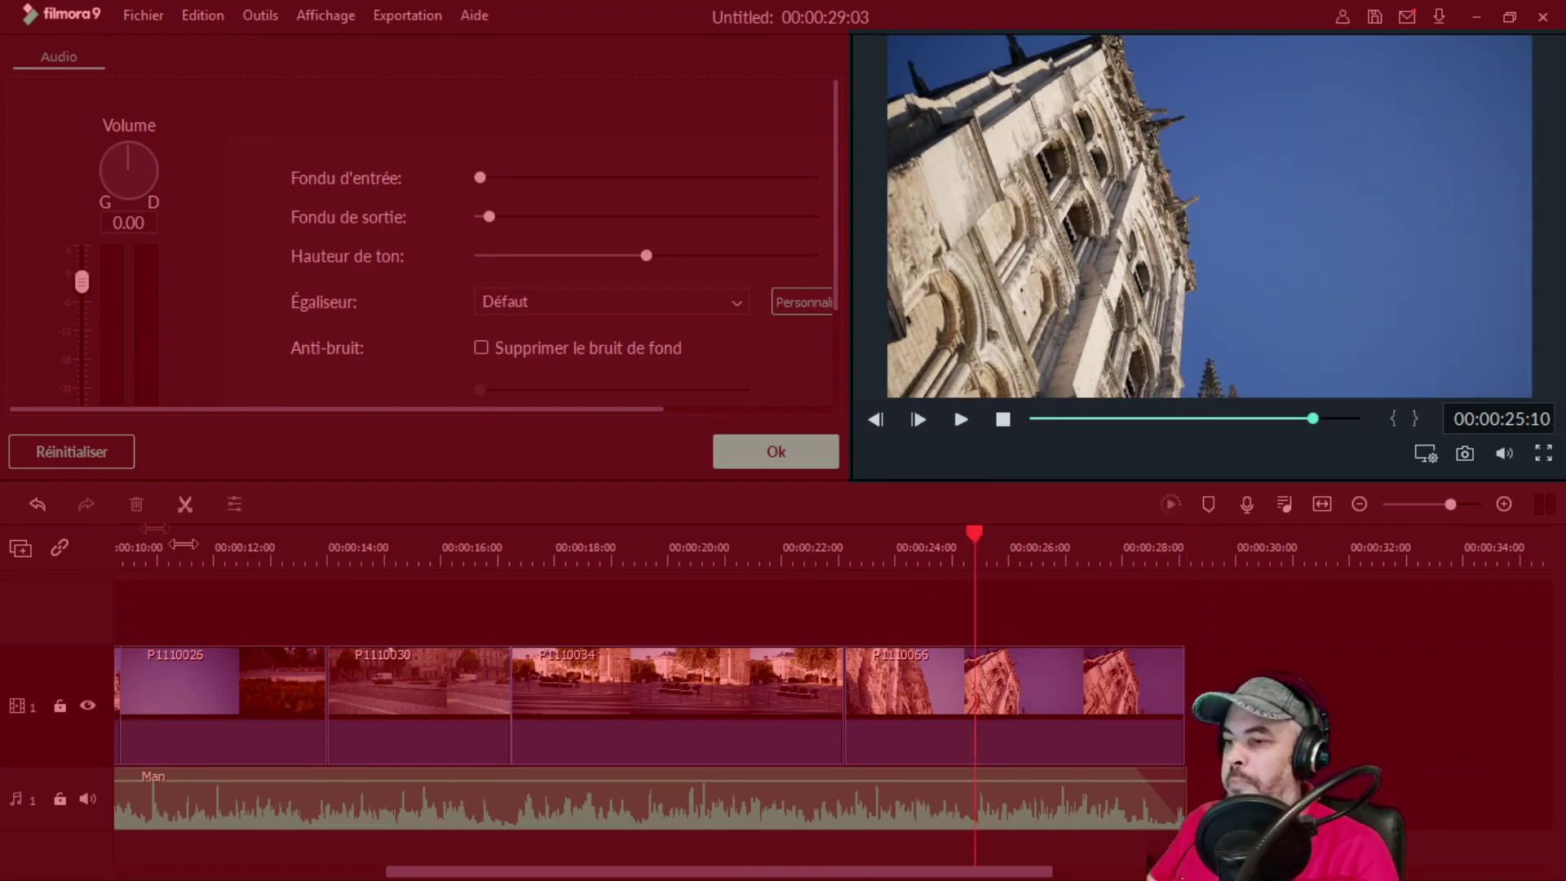
click(958, 420)
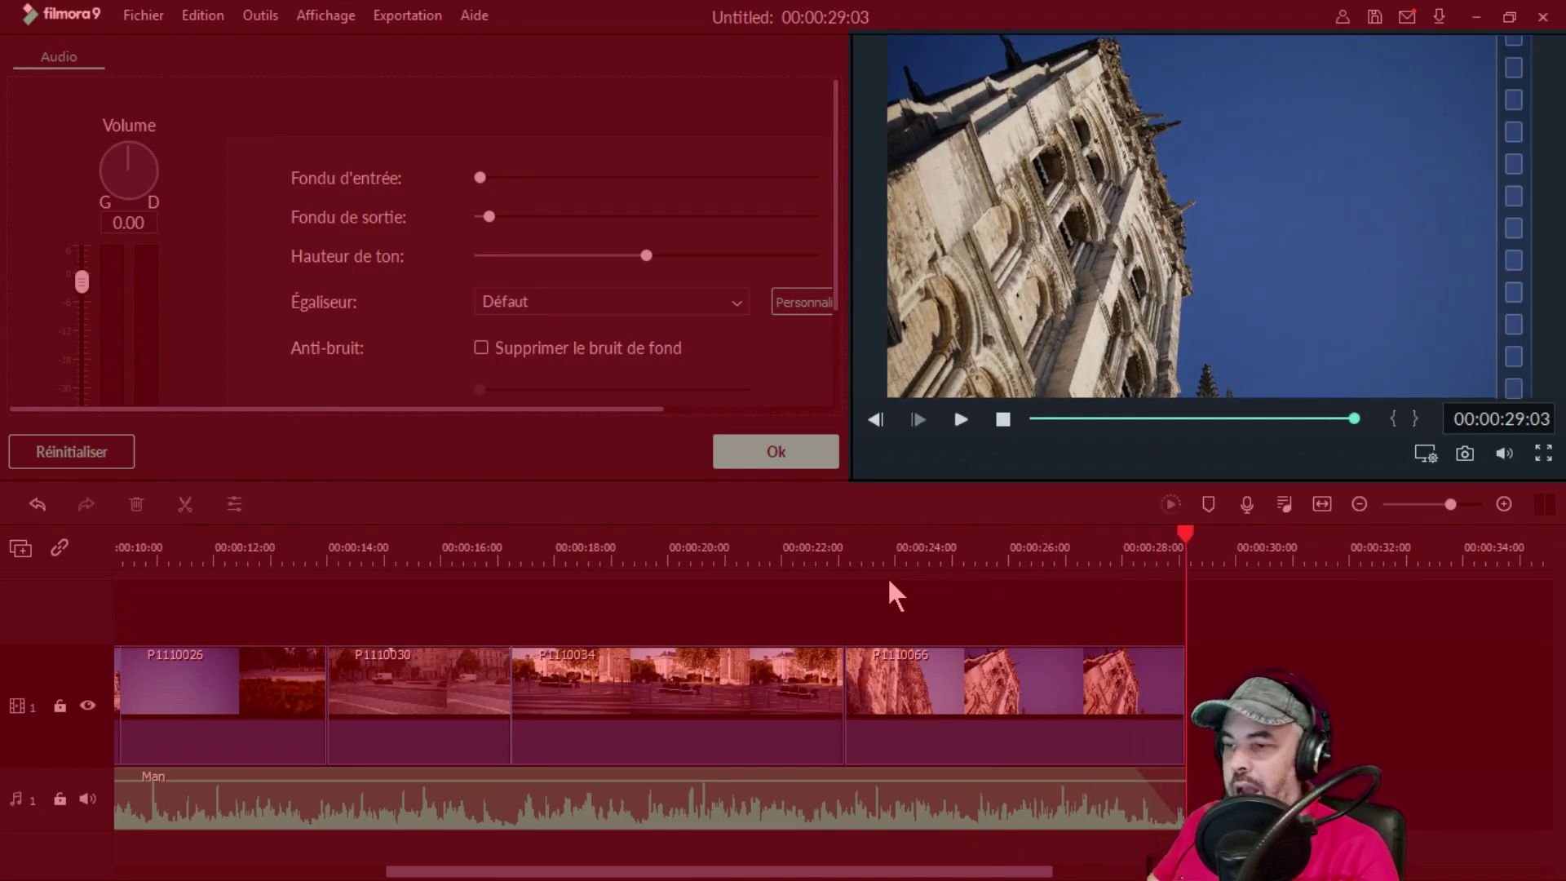
click(1003, 419)
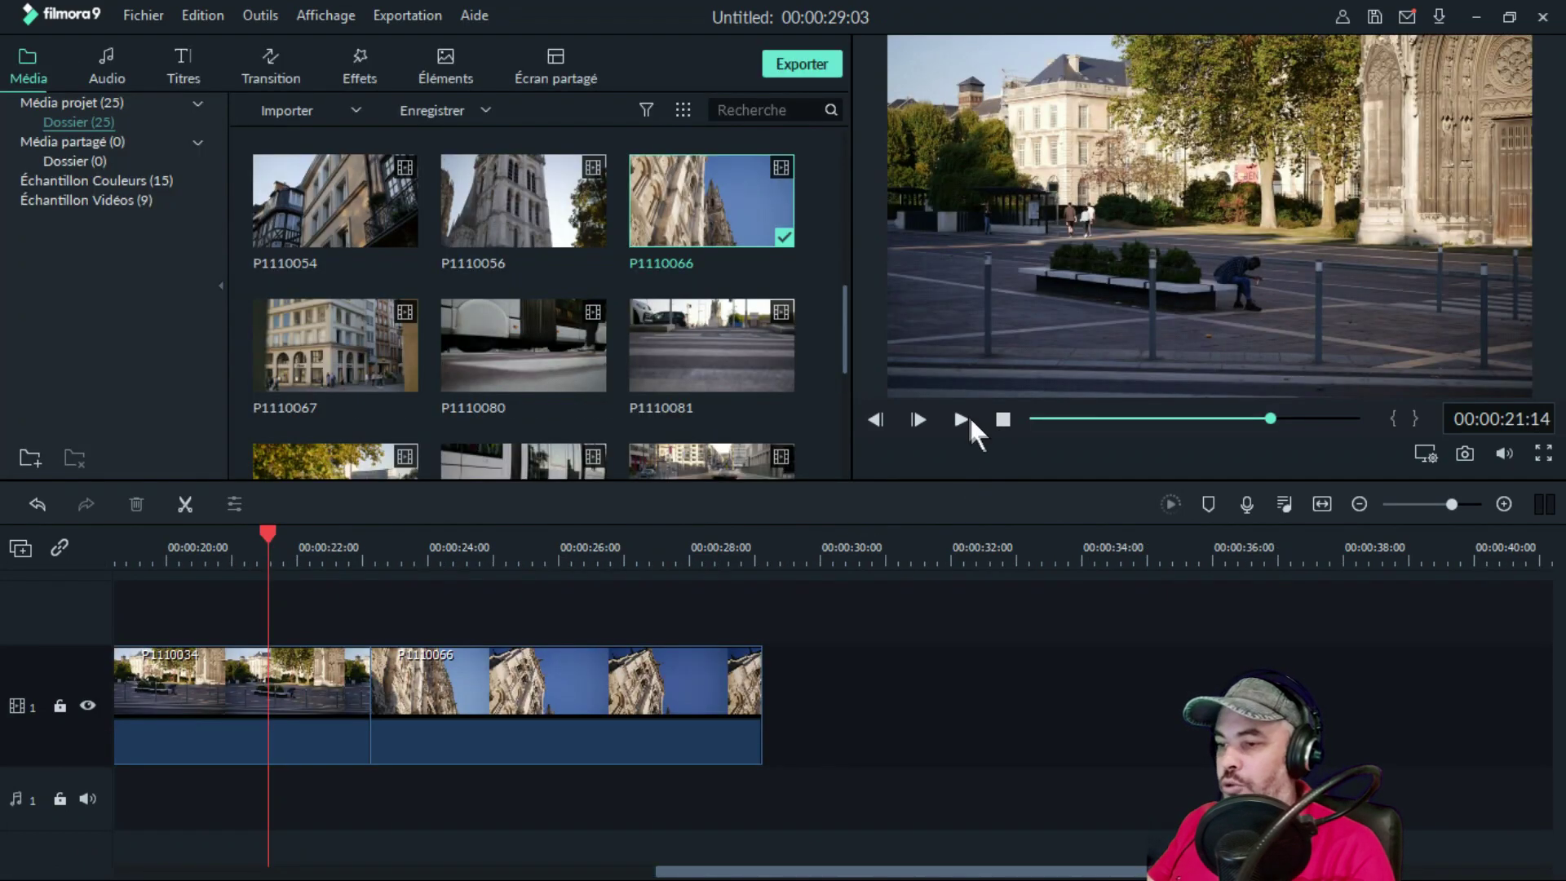
click(967, 418)
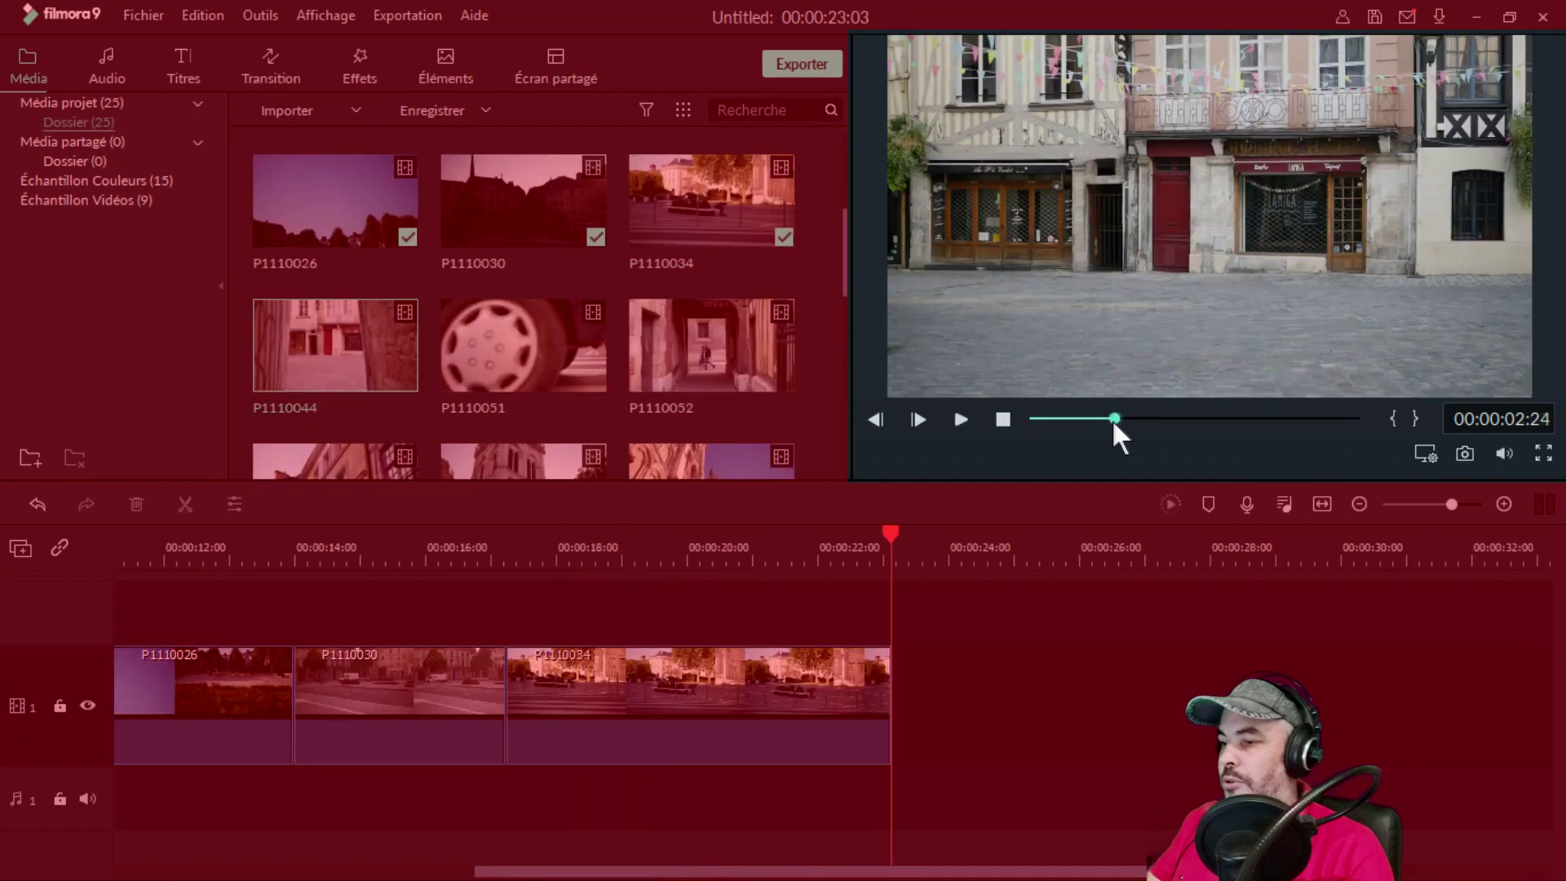
drag(1112, 419, 1059, 419)
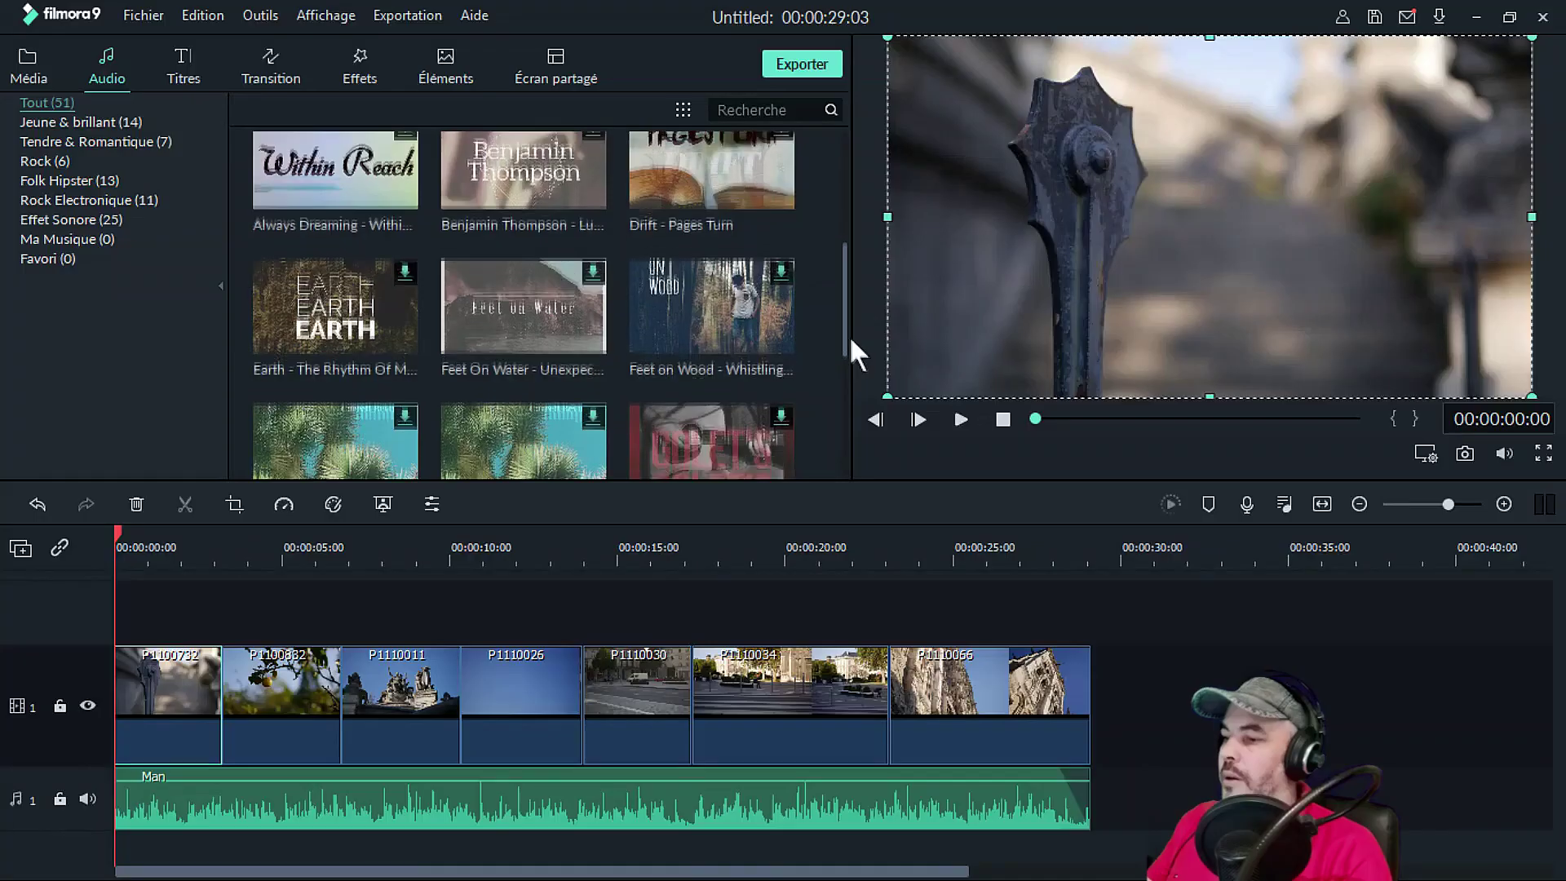
- Browse the audio library's Rock, Folk Hipster and Rock Electronique music categories
mouse_move(849, 336)
mouse_down()
mouse_move(856, 436)
mouse_move(852, 335)
mouse_up()
click(50, 161)
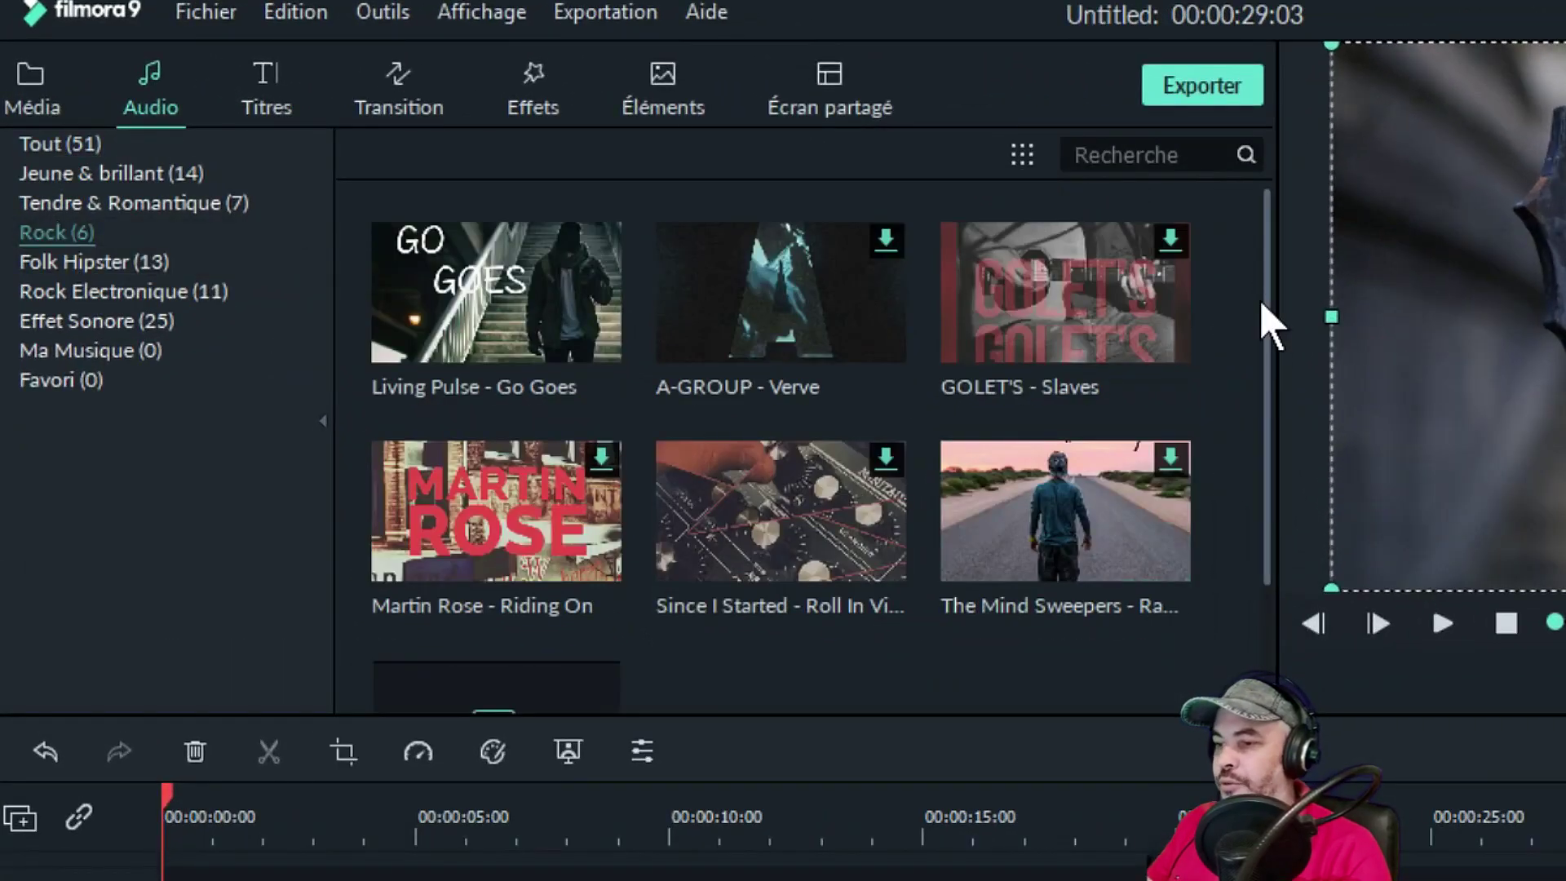
drag(1269, 394, 1266, 362)
click(108, 260)
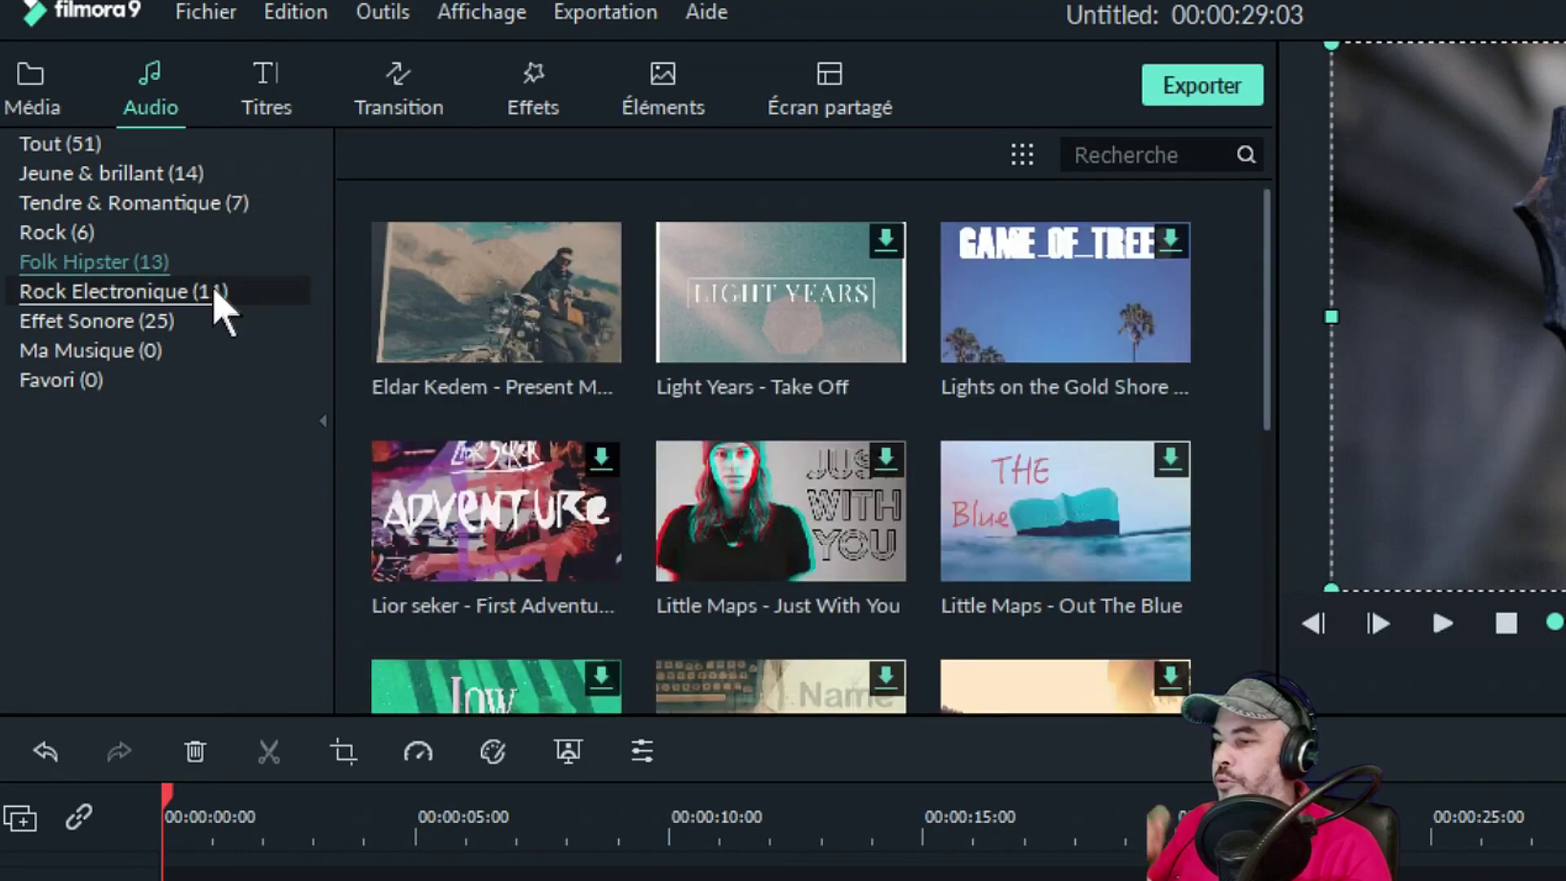
click(216, 295)
scroll(1247, 367, down, 5)
scroll(1251, 331, up, 5)
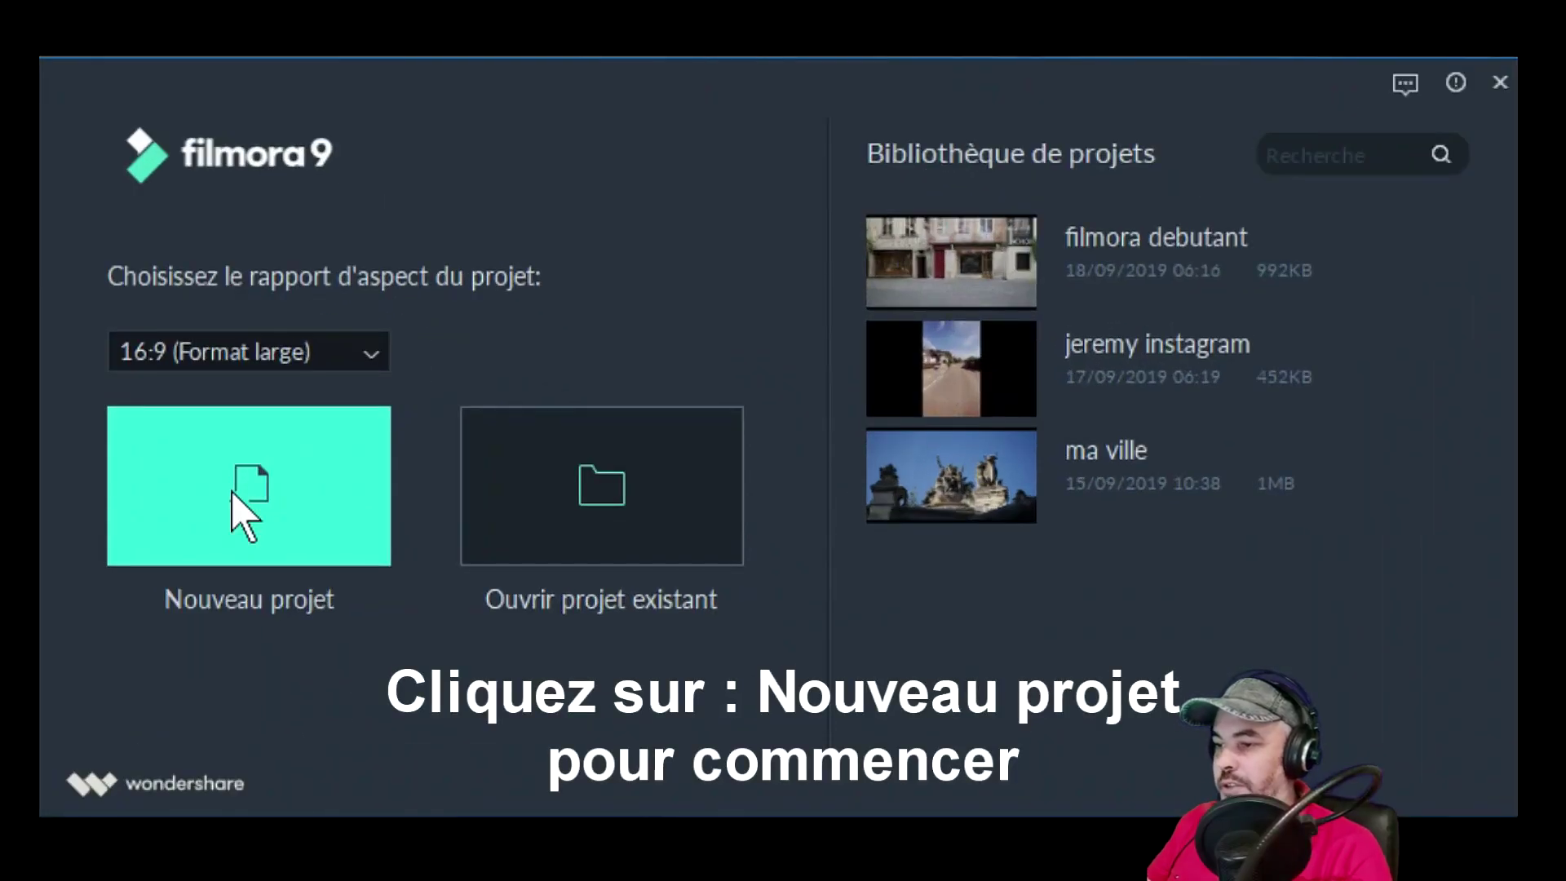
- Create a new 16:9 project and import all the MP4 clips from the Vidéo panasonic folder
click(245, 510)
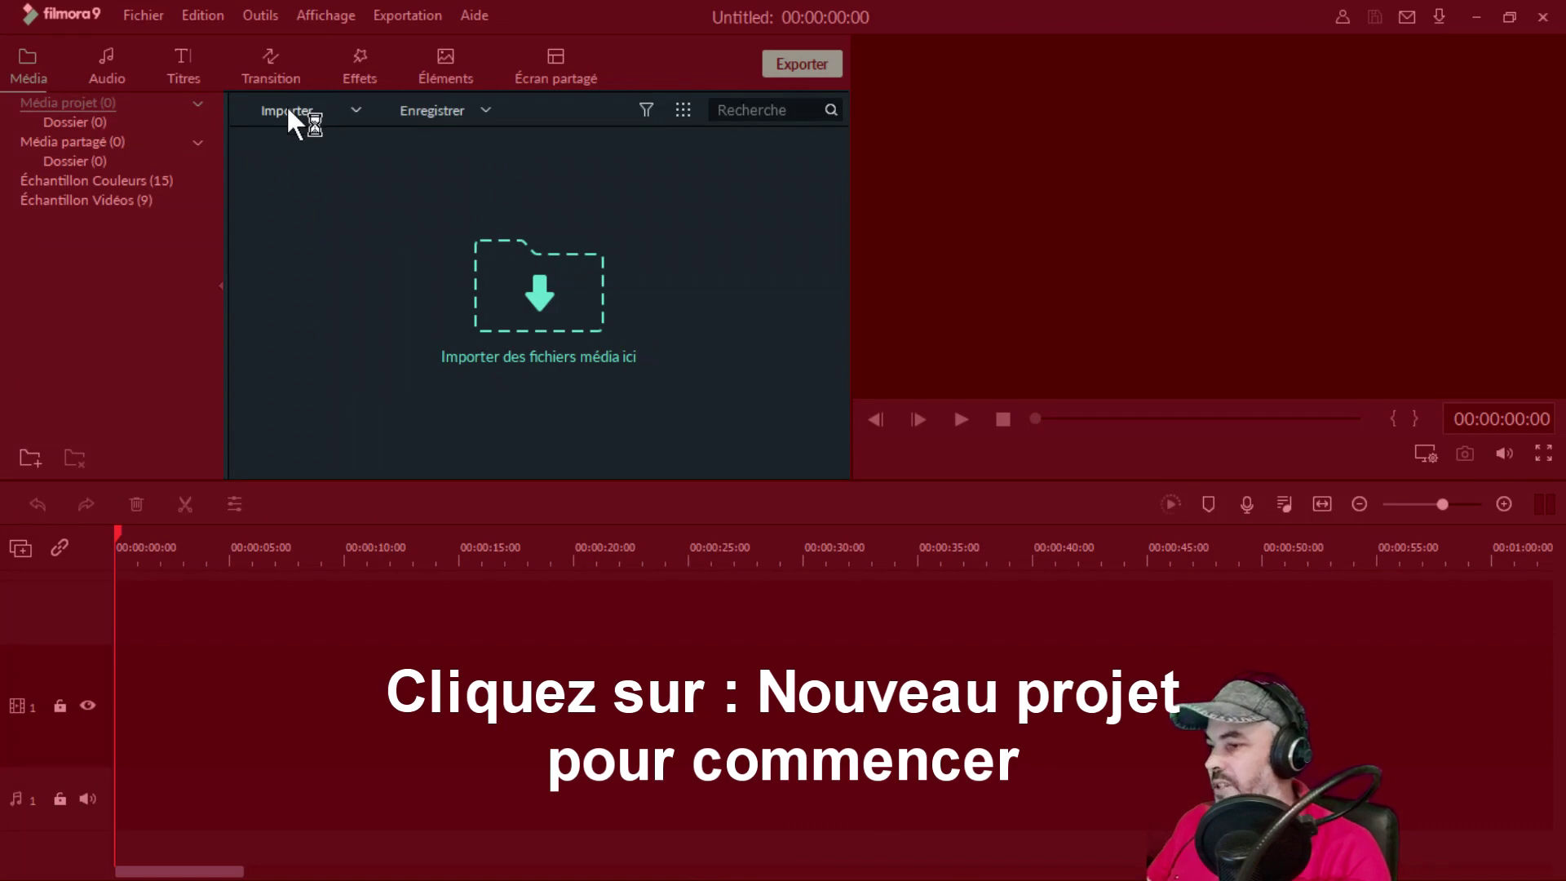
click(287, 109)
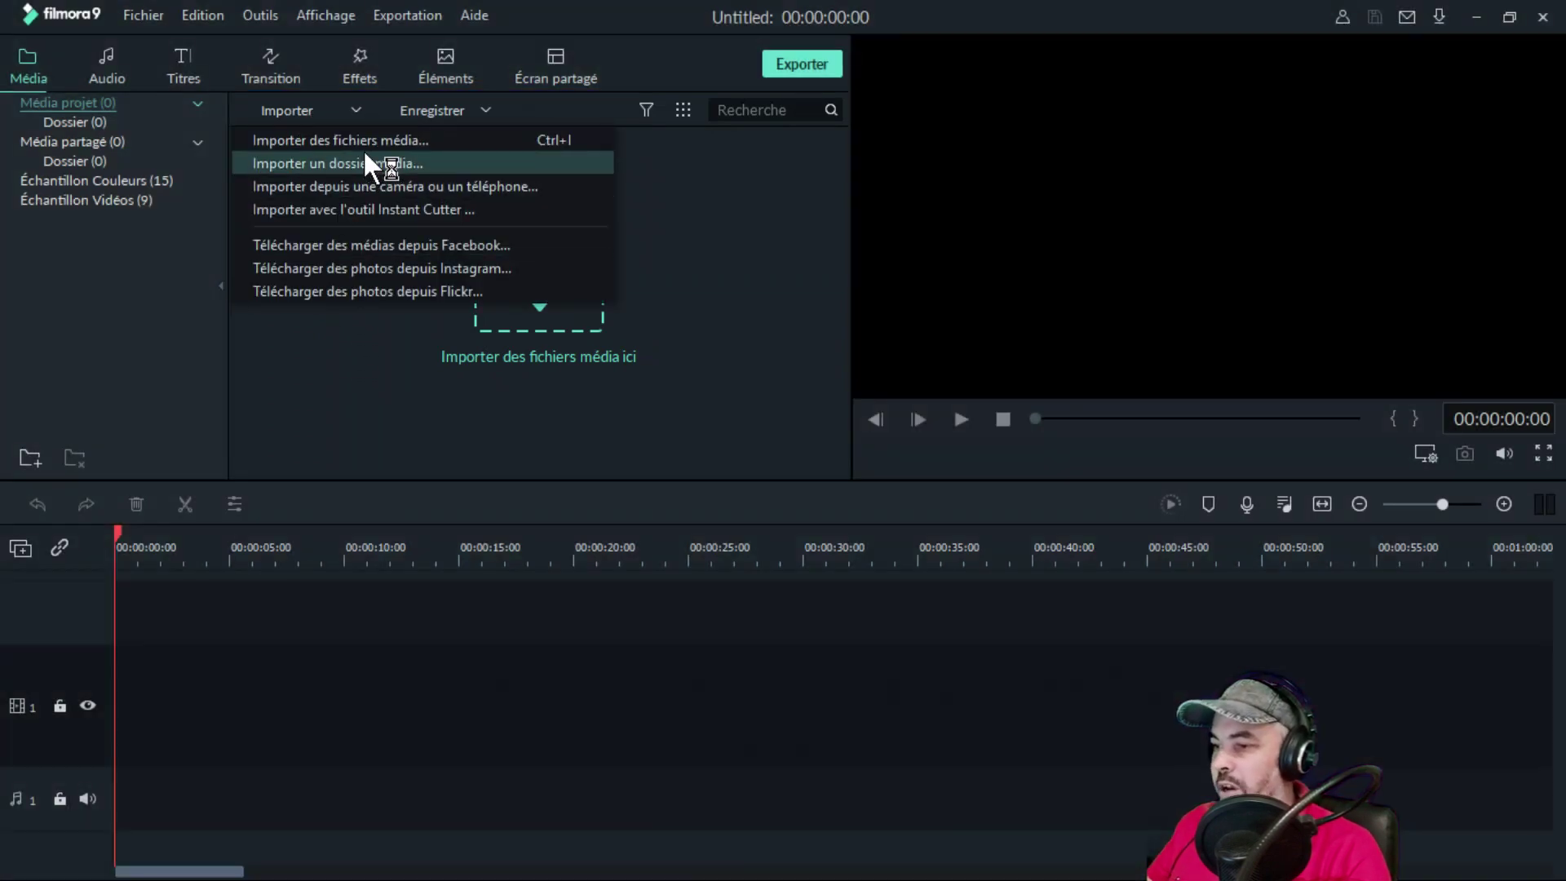
click(373, 136)
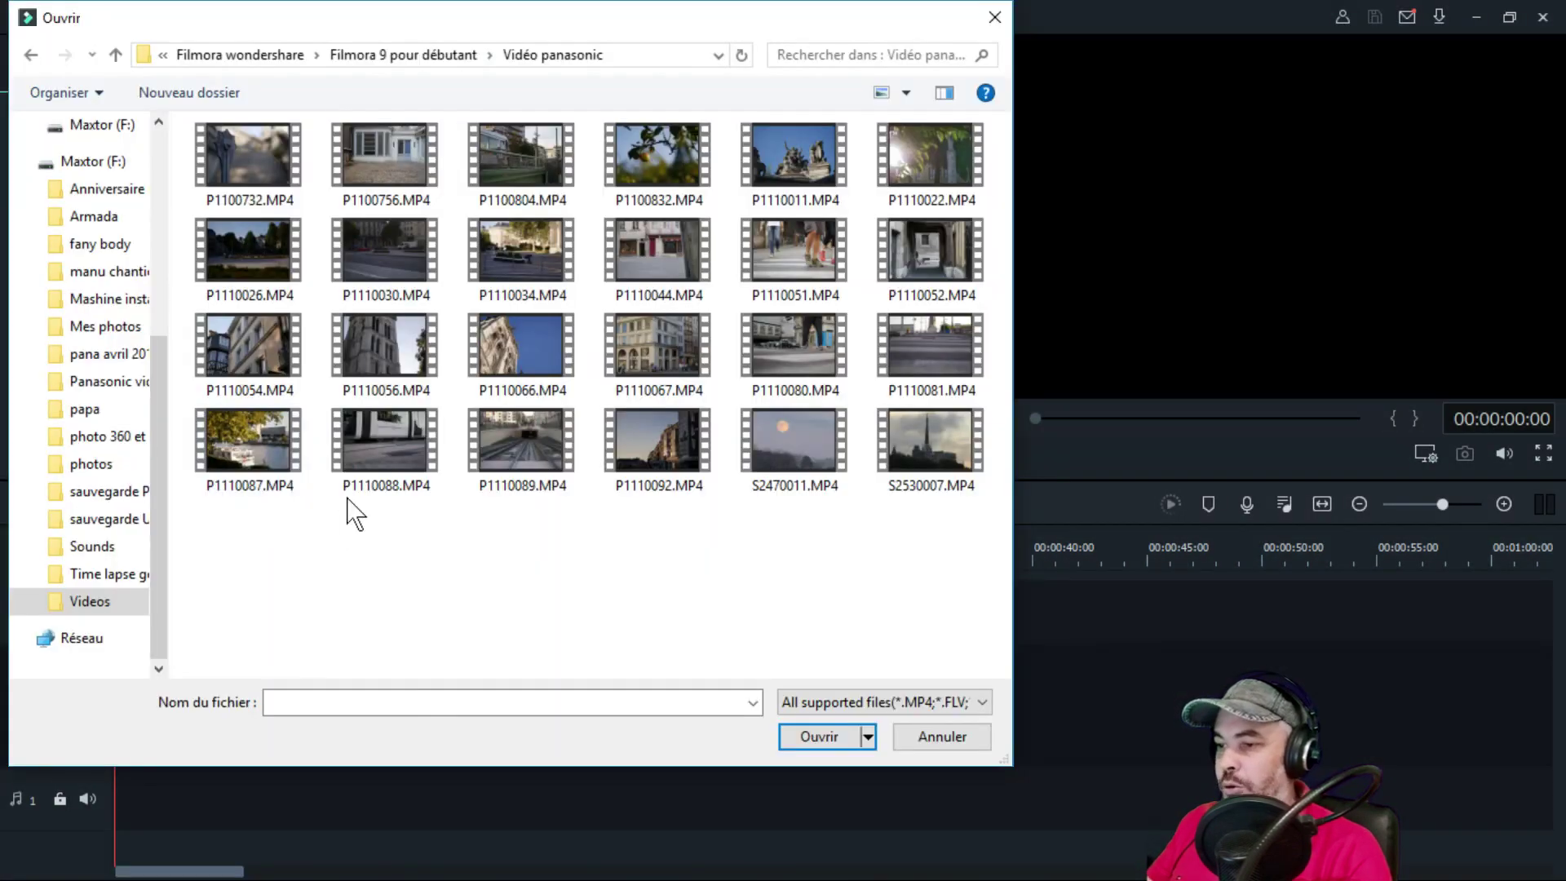
drag(945, 563, 218, 143)
click(840, 742)
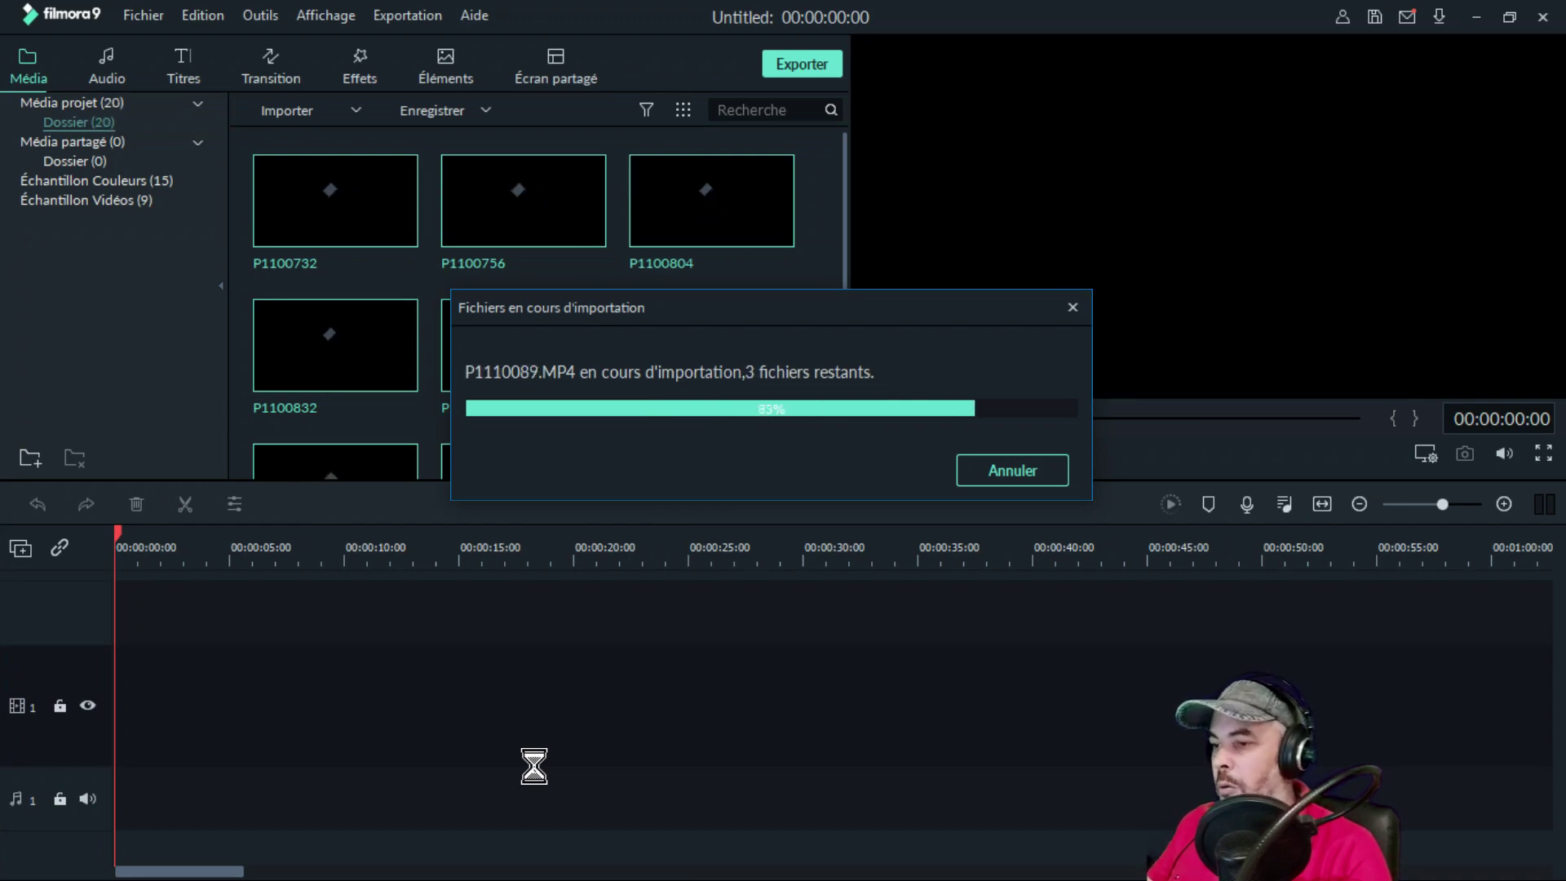
- Import the first music file from the Musique folder into the project media
click(294, 111)
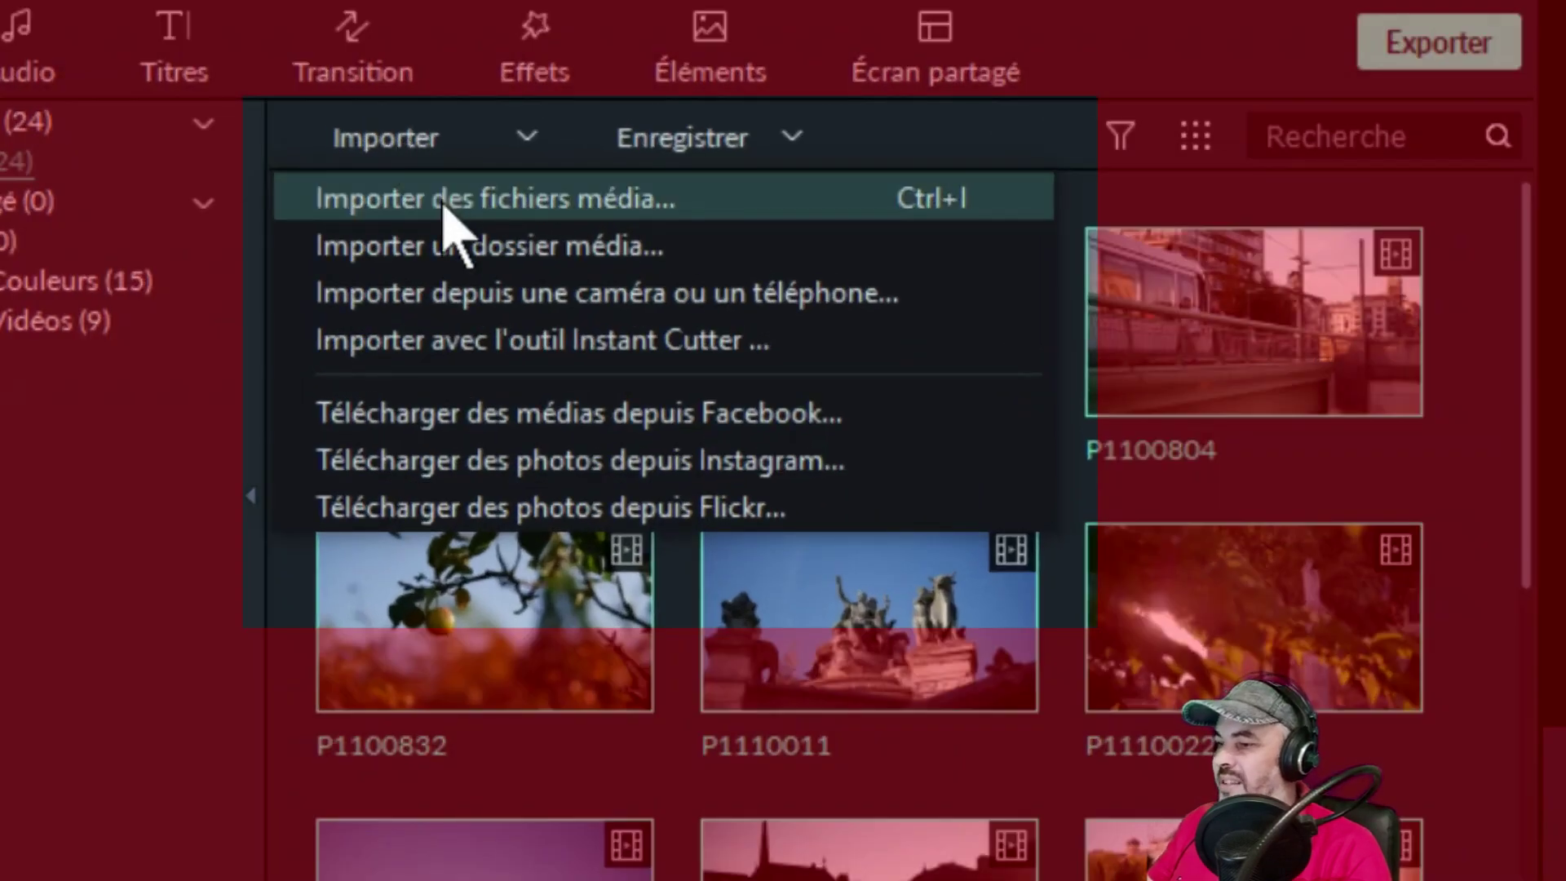
click(443, 206)
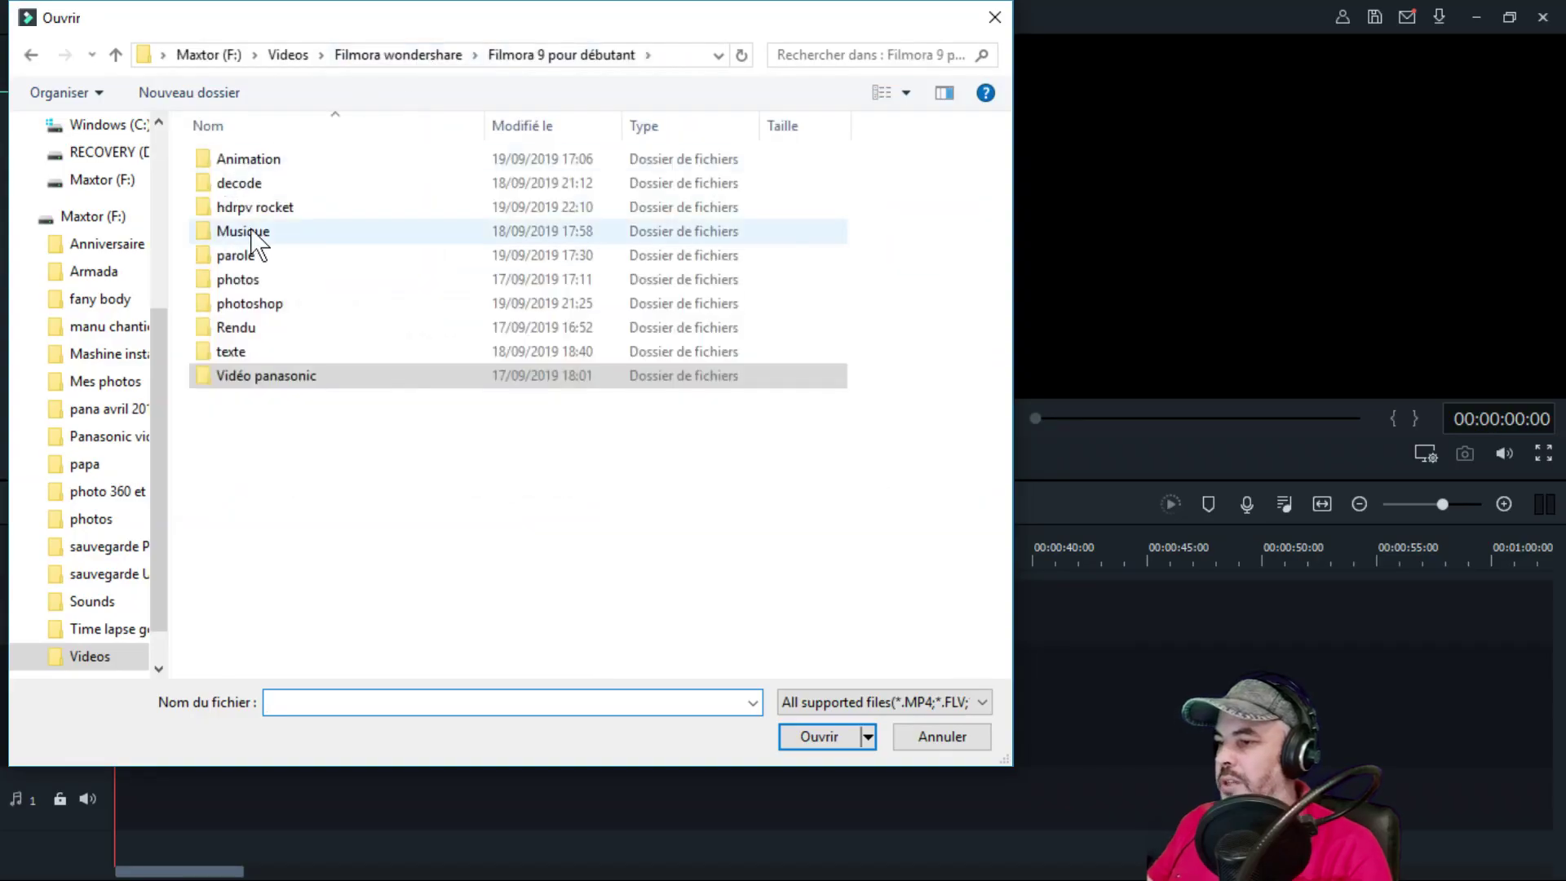
double_click(243, 231)
click(245, 157)
click(818, 737)
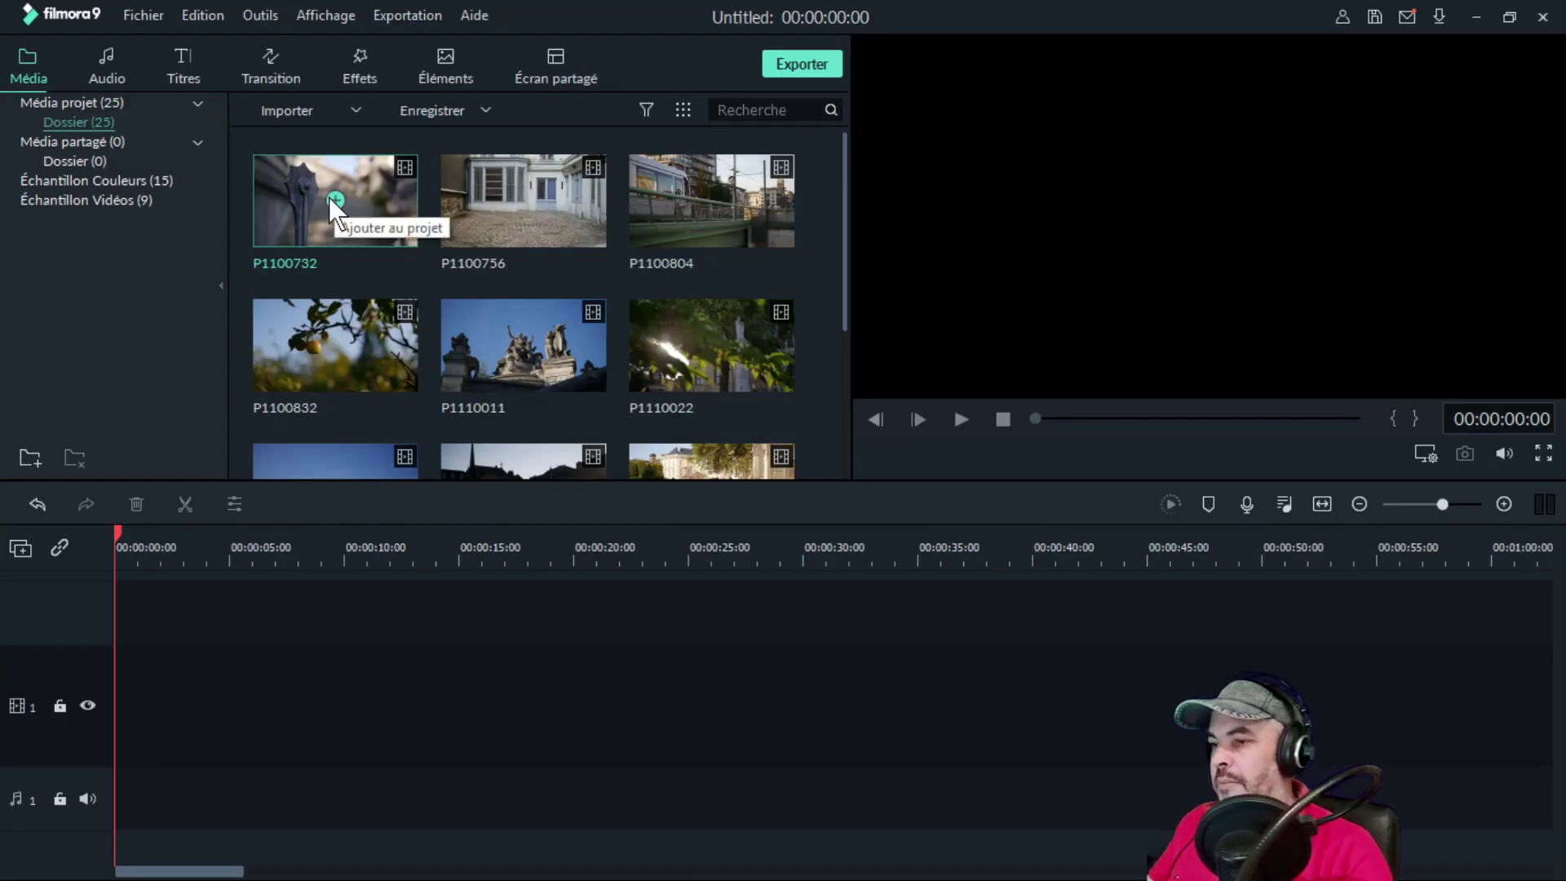
- Place clip P1100732 at the start of video track 1, deleting and re-adding it twice for practice
drag(261, 655, 261, 657)
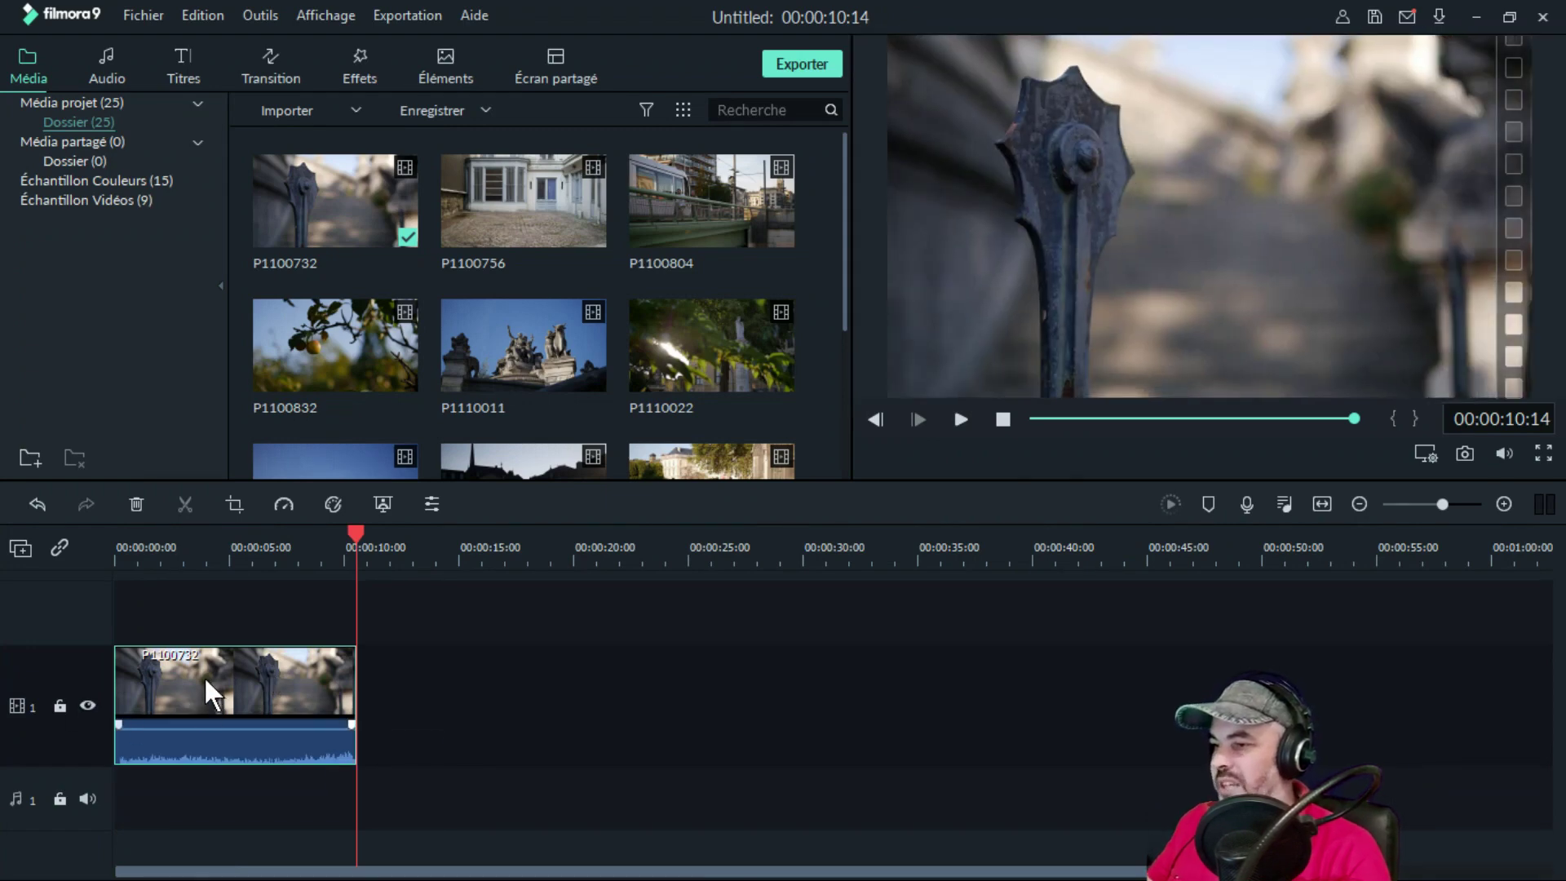
key(Delete)
drag(188, 647, 119, 705)
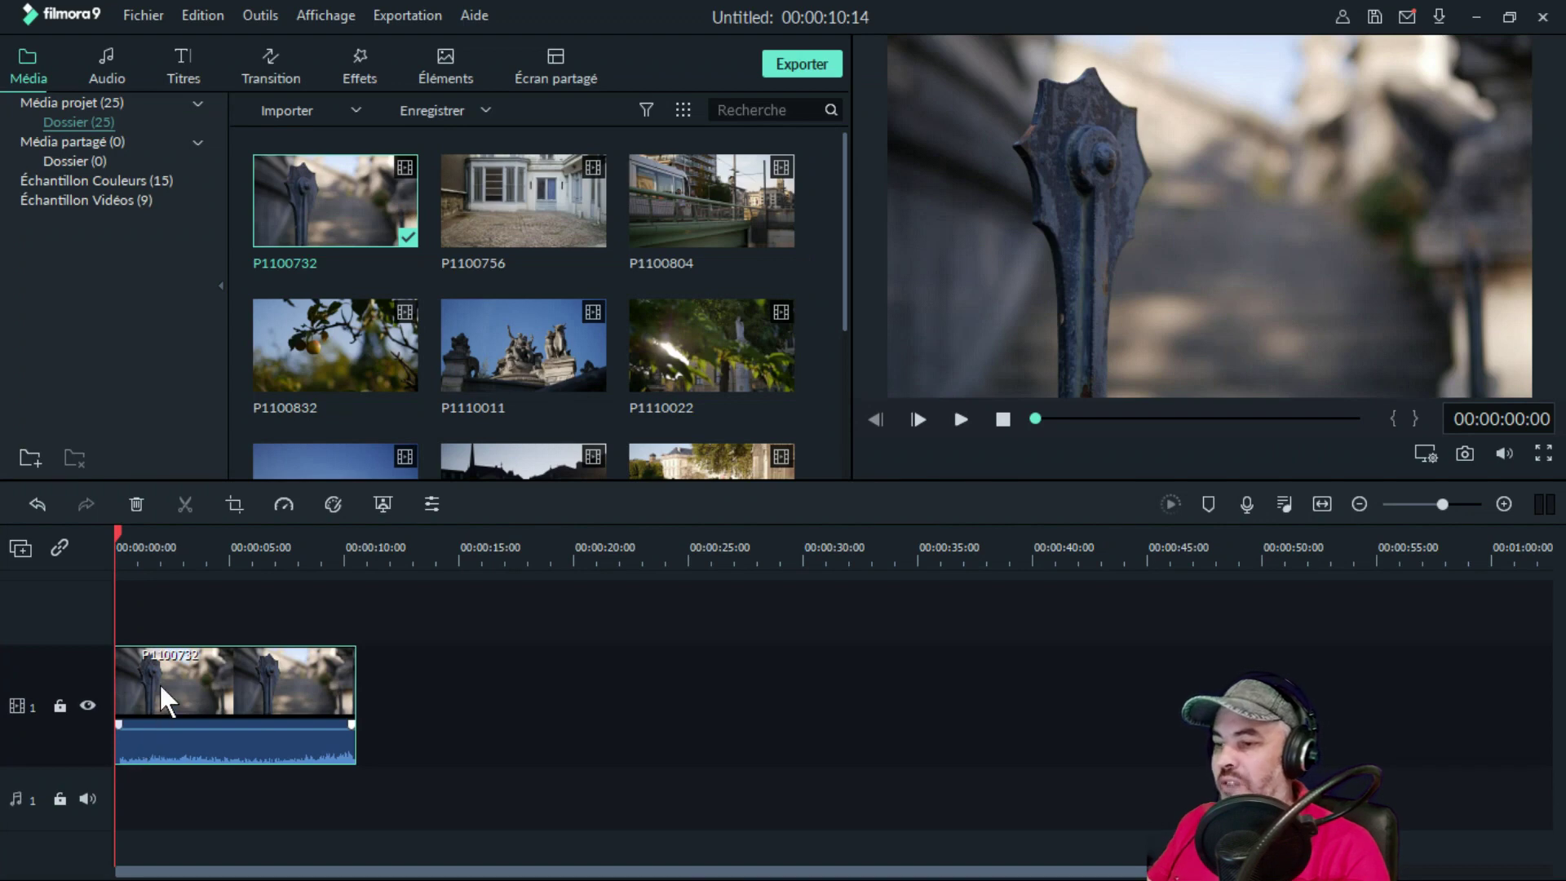
key(Delete)
drag(315, 216, 65, 703)
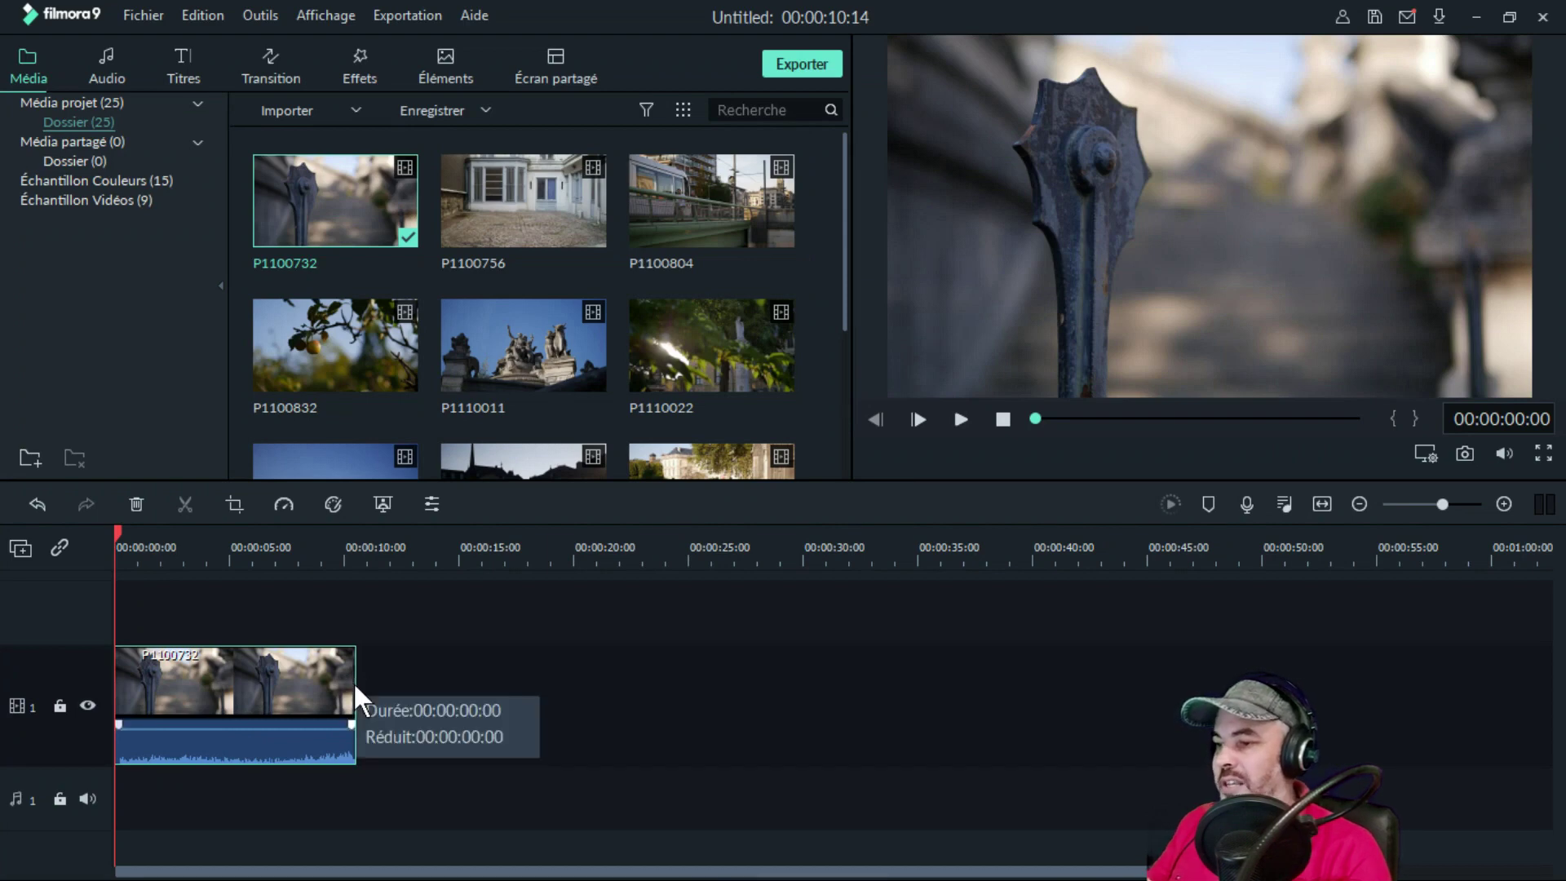
- Try trimming the end of clip P1100732 so the sequence lasts 00:00:09:14, and try dragging its start edge
mouse_move(344, 680)
mouse_down()
mouse_move(294, 680)
mouse_move(333, 680)
mouse_up()
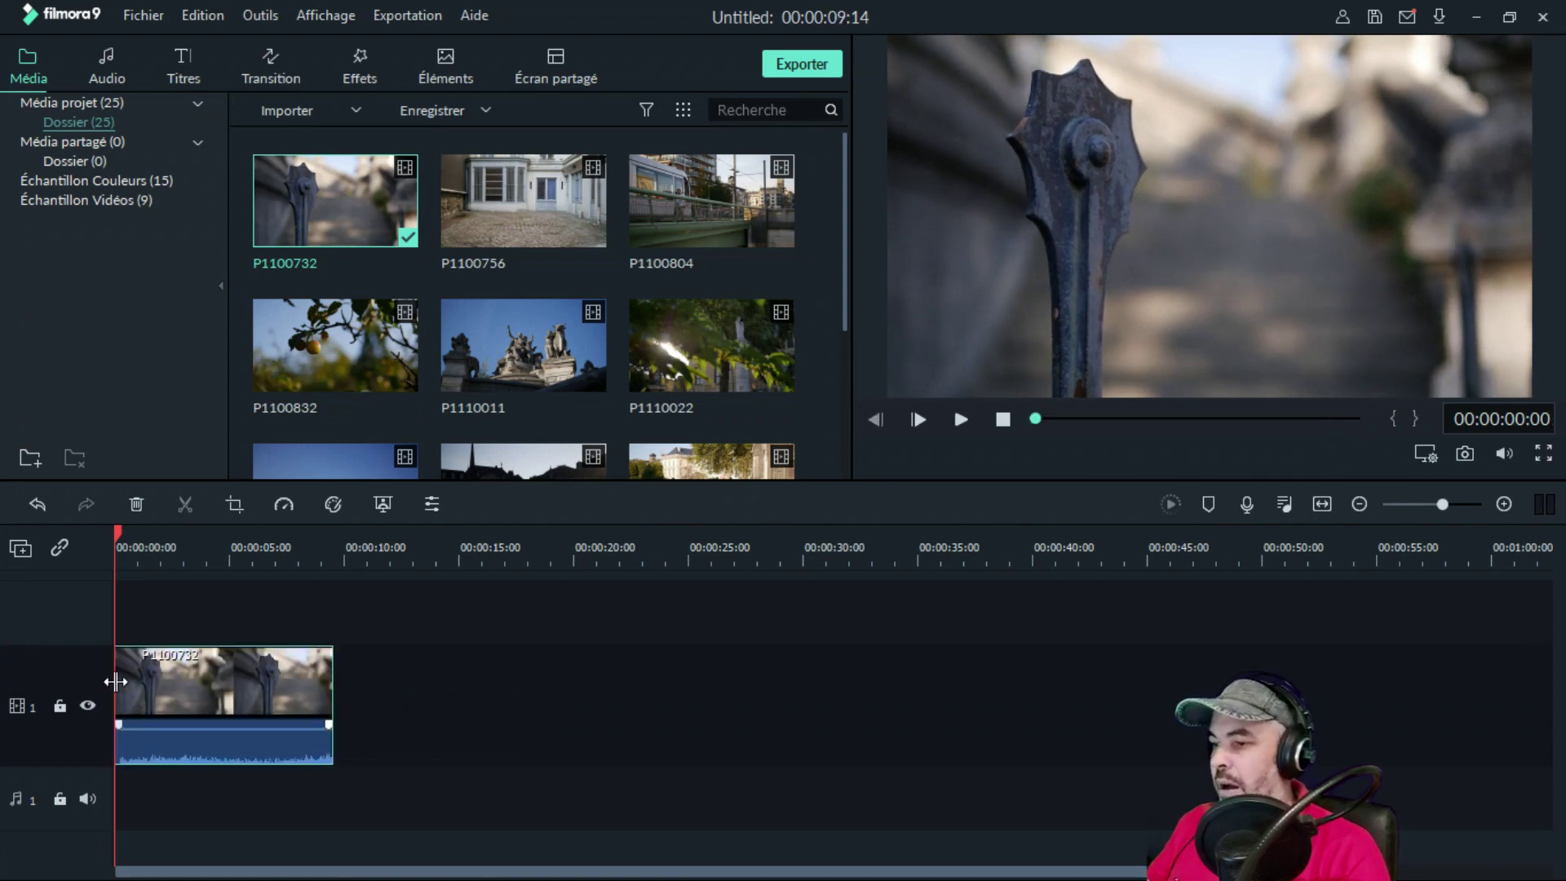
mouse_move(115, 681)
mouse_down()
mouse_move(171, 680)
mouse_move(112, 681)
mouse_up()
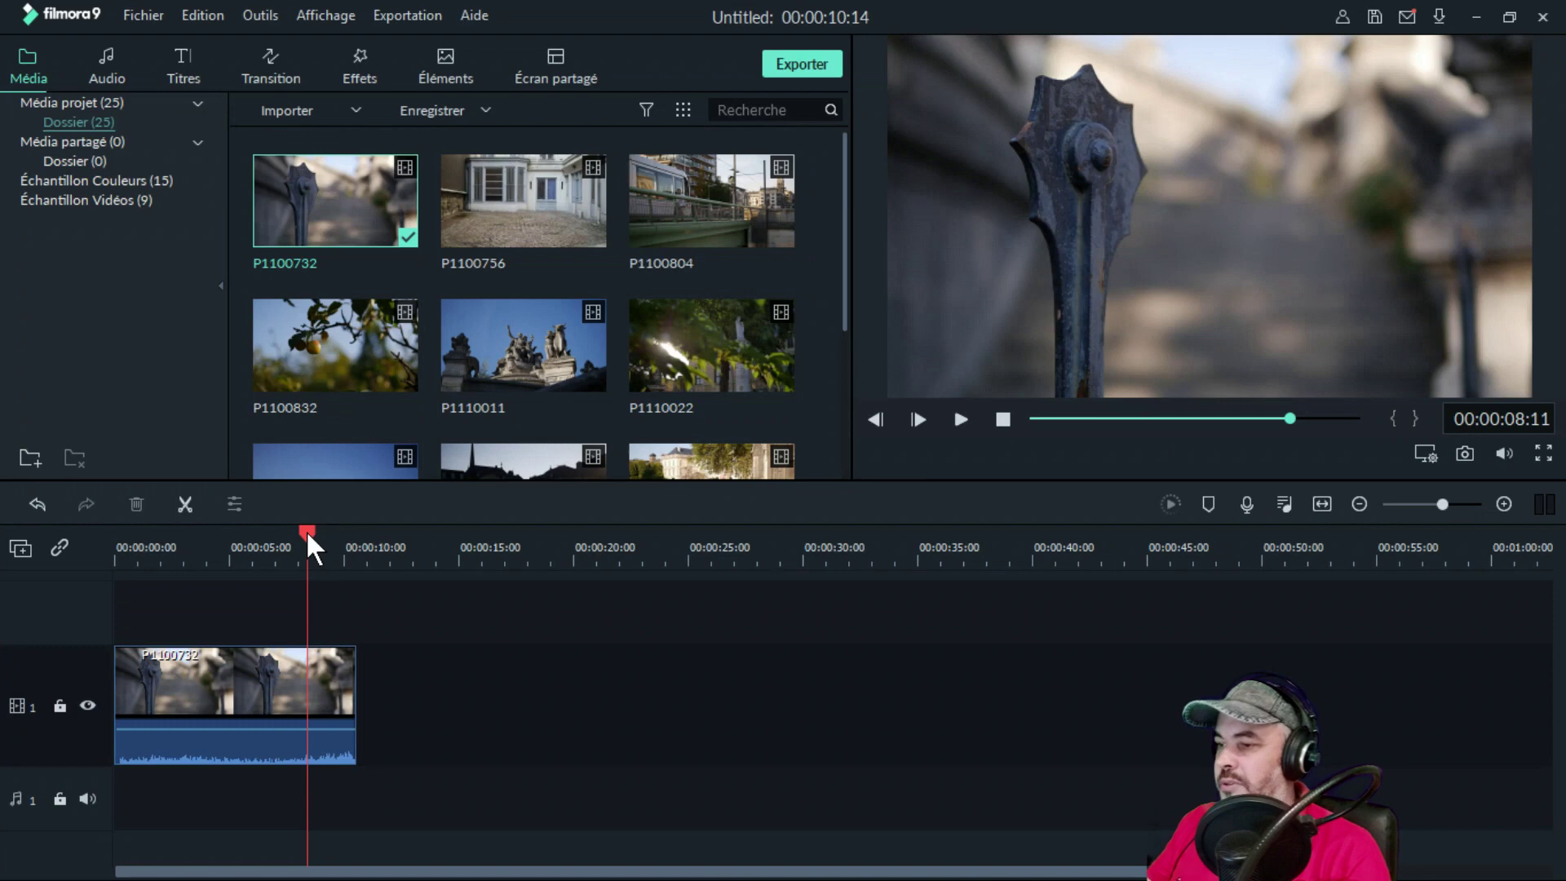
- Split clip P1100732 at 00:00:07:02, separate the two parts and delete the second one
mouse_move(306, 530)
mouse_down()
mouse_move(243, 541)
mouse_move(277, 541)
mouse_up()
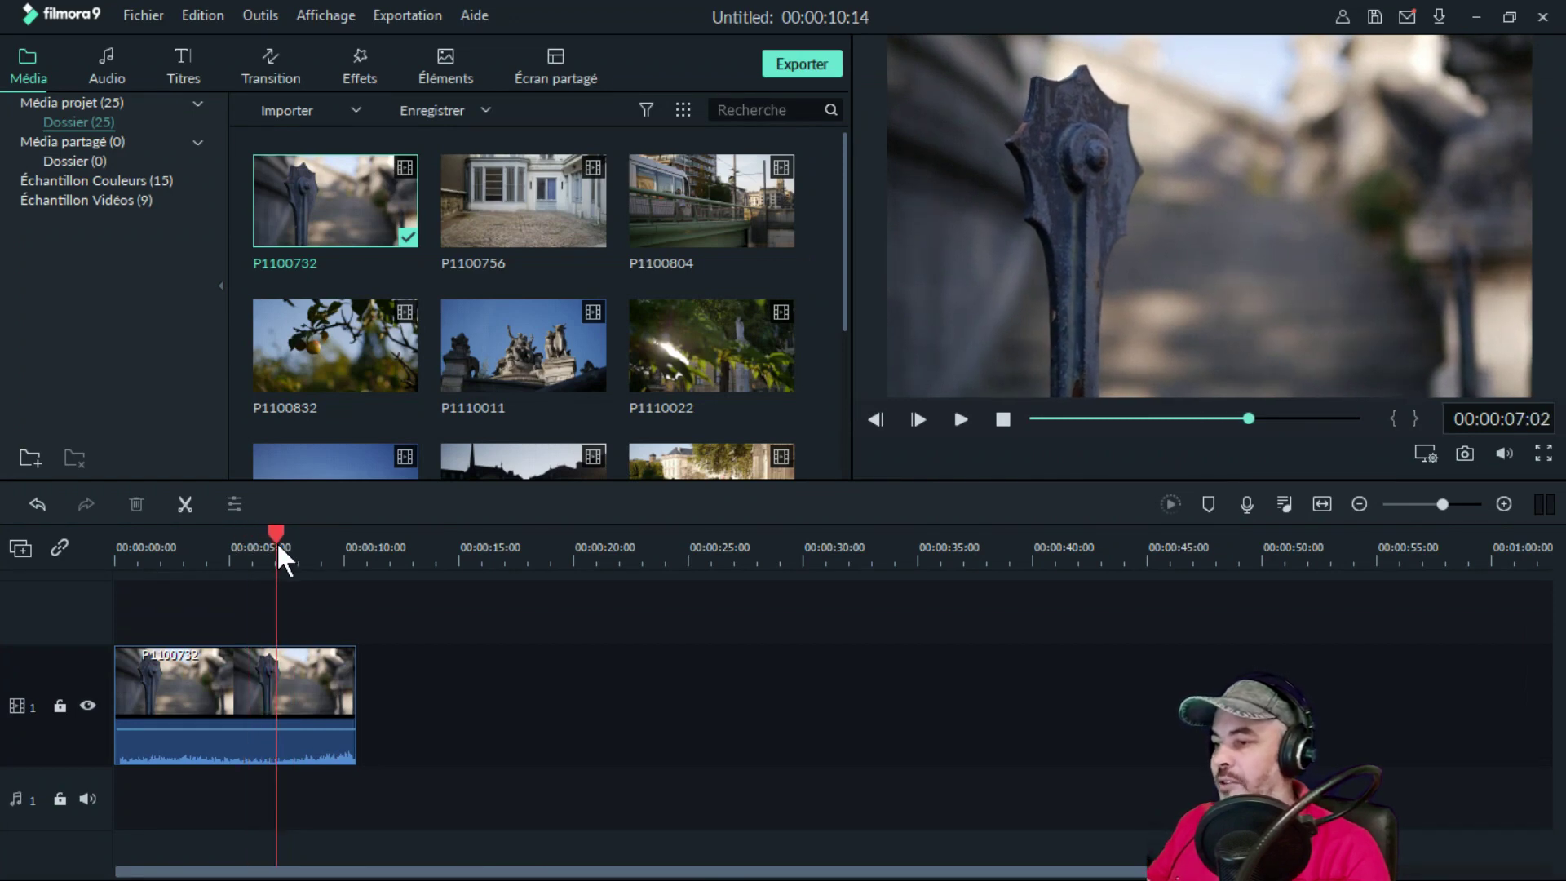
click(184, 502)
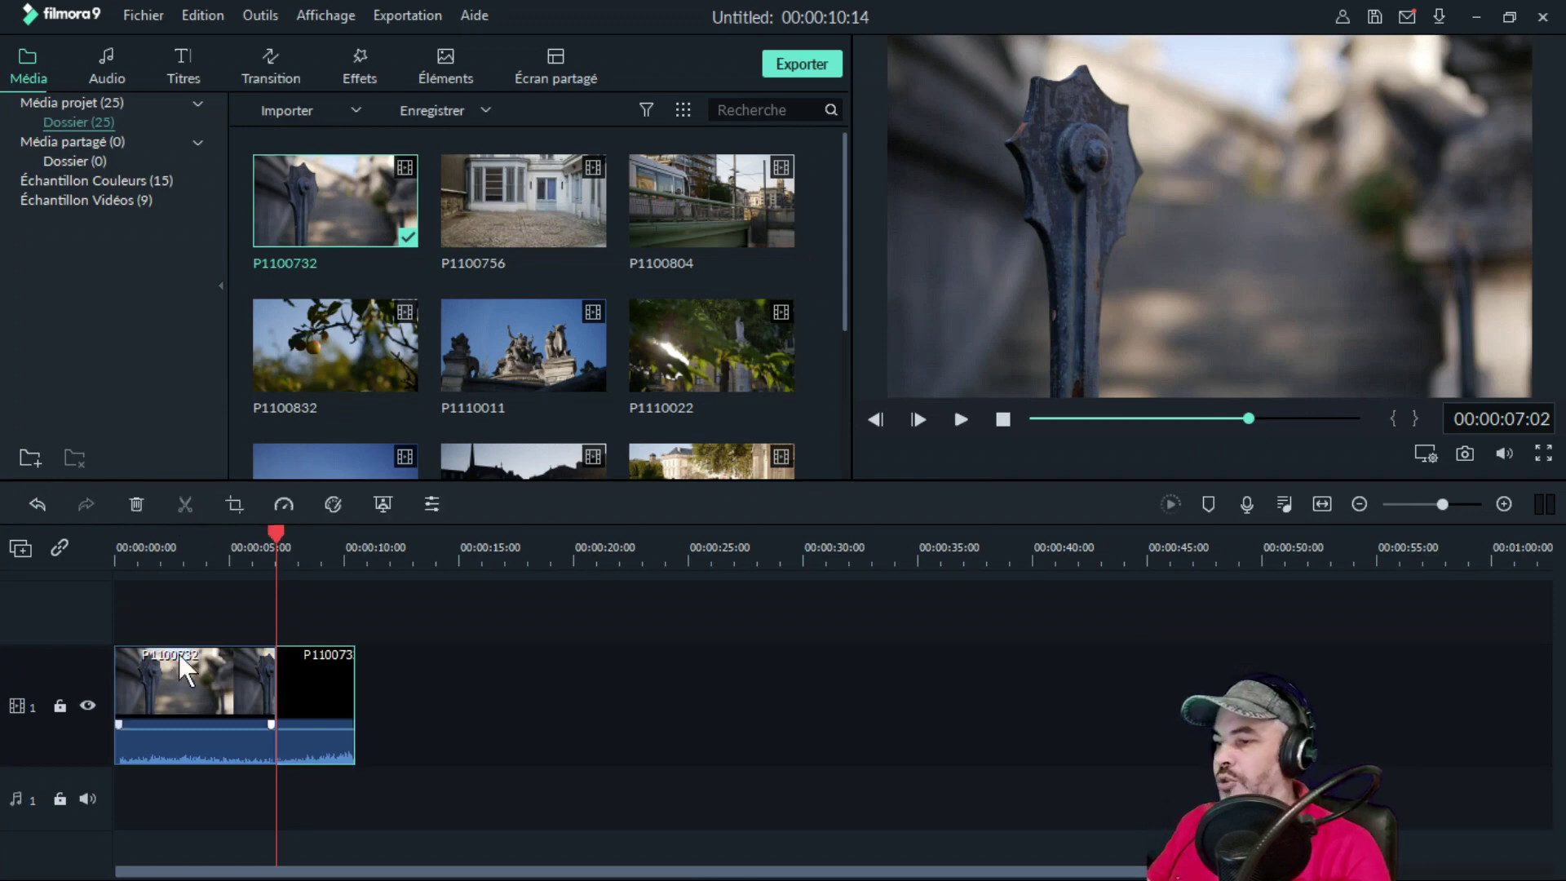
drag(294, 671, 330, 675)
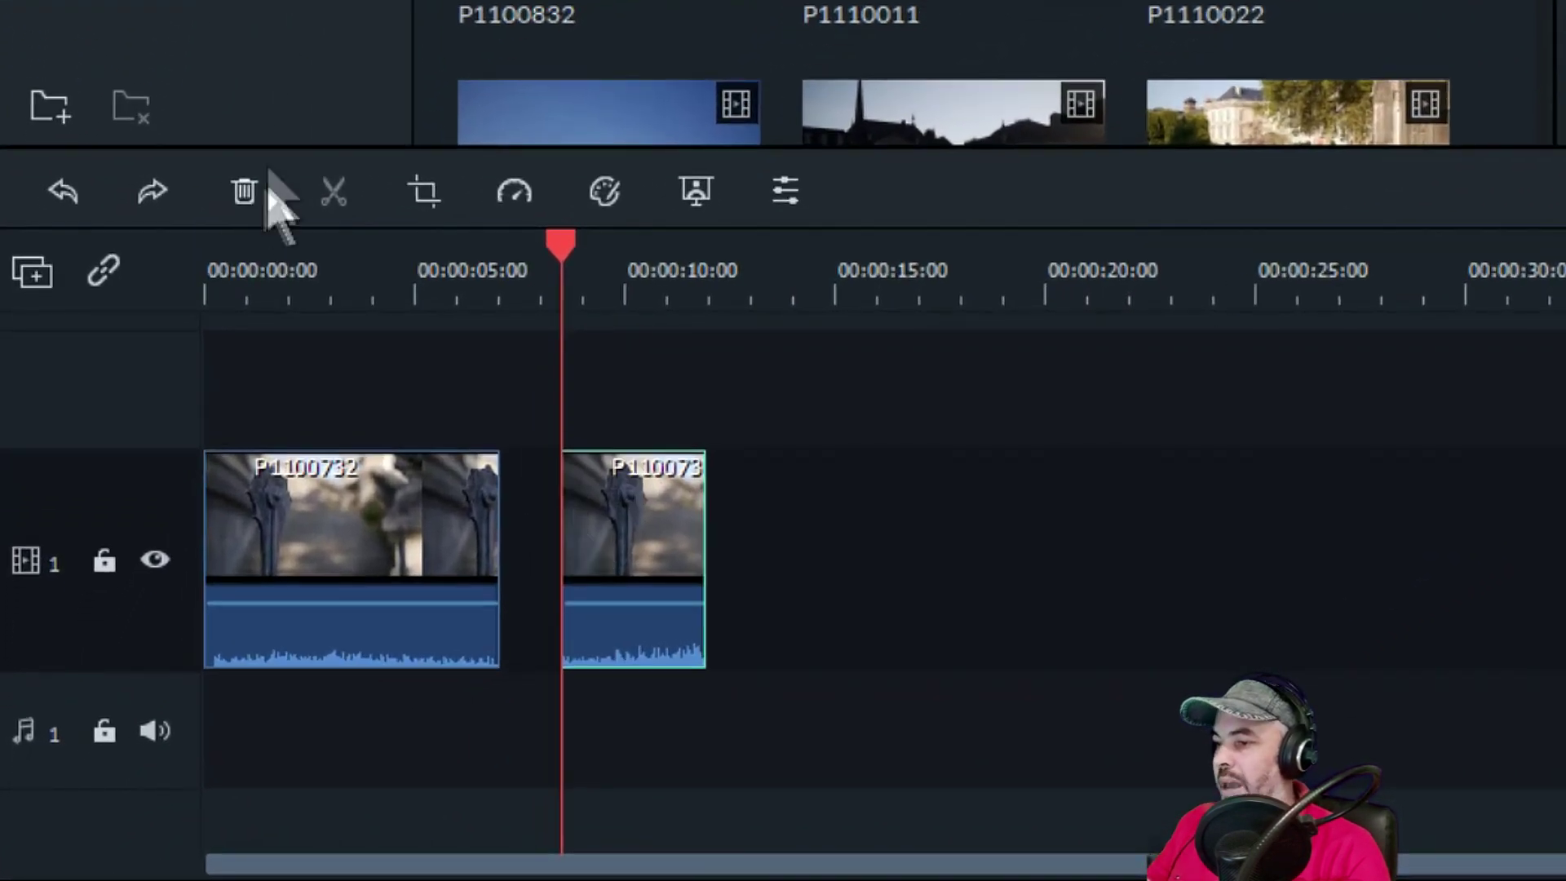
click(244, 193)
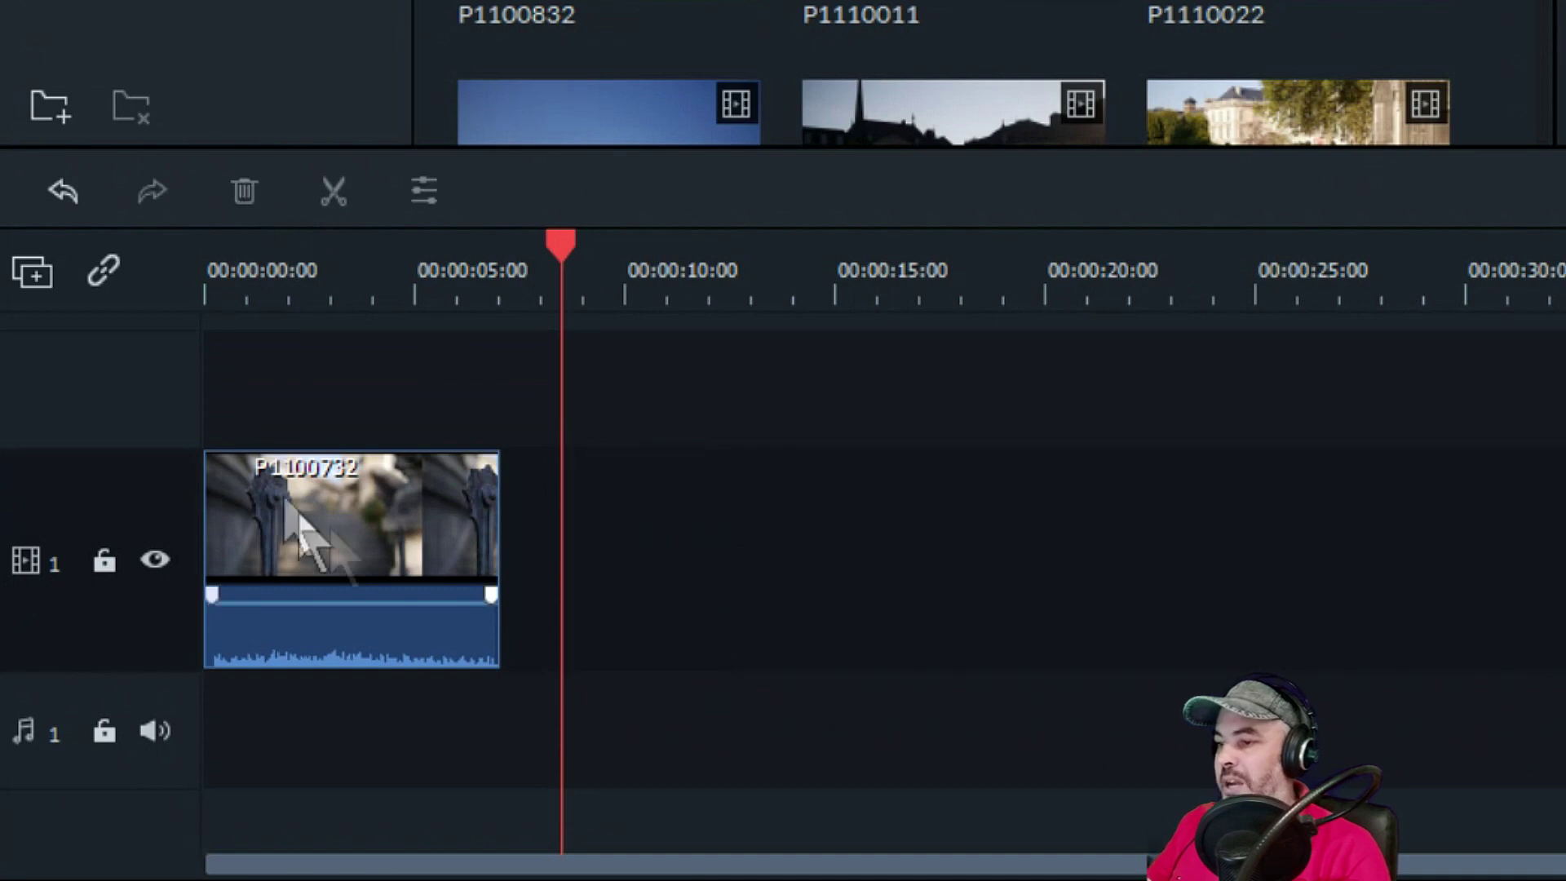
- Split the remaining P1100732 clip at about 1.4 seconds and delete its opening piece, undoing and repeating the deletion
drag(563, 245, 267, 246)
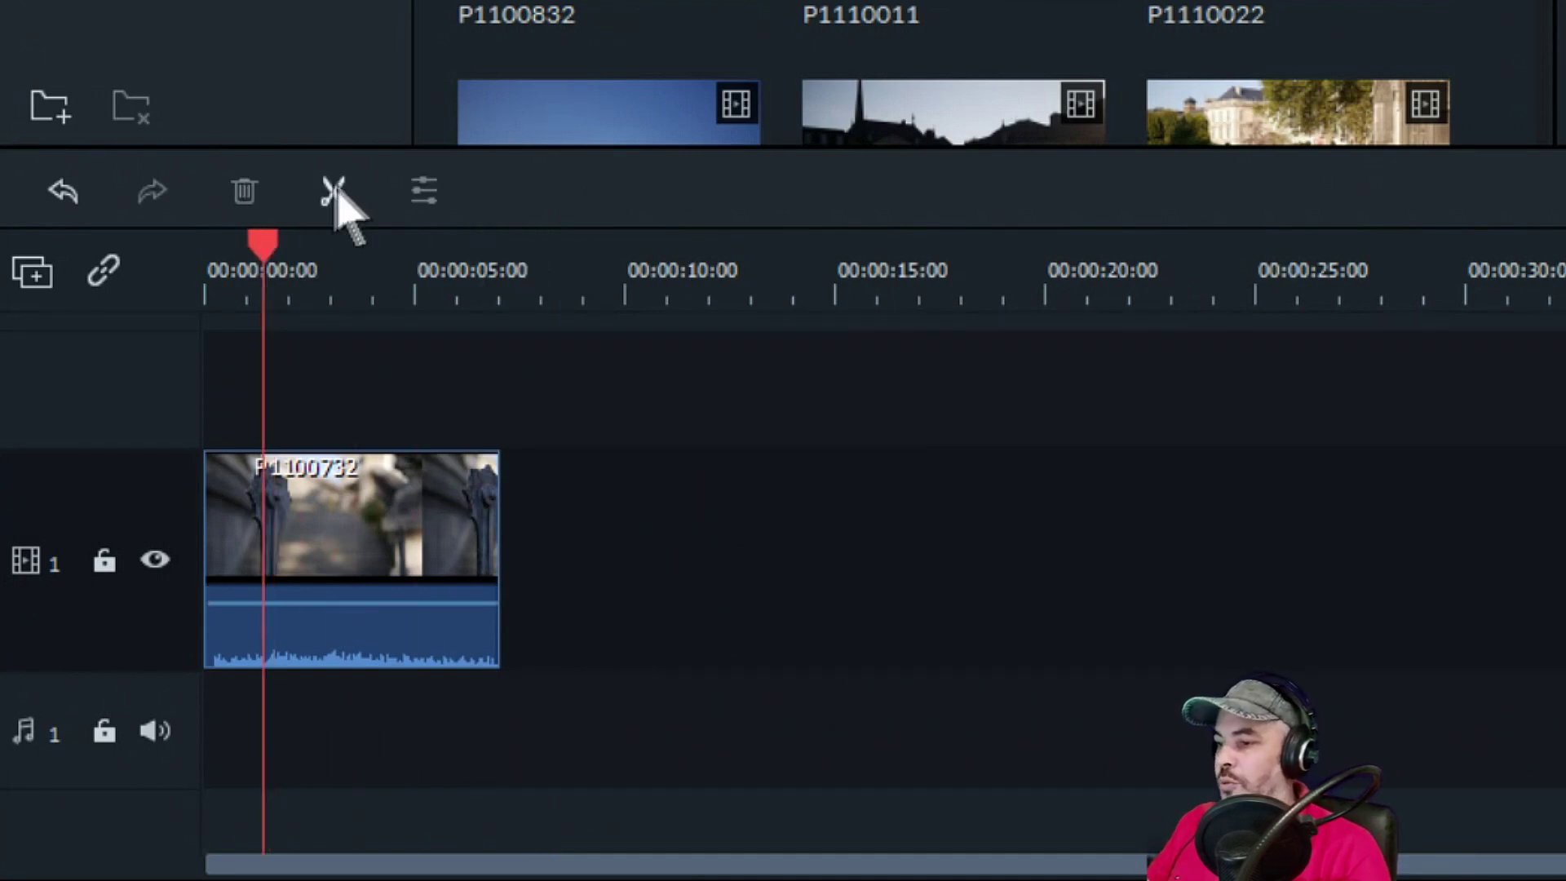
click(333, 192)
click(236, 526)
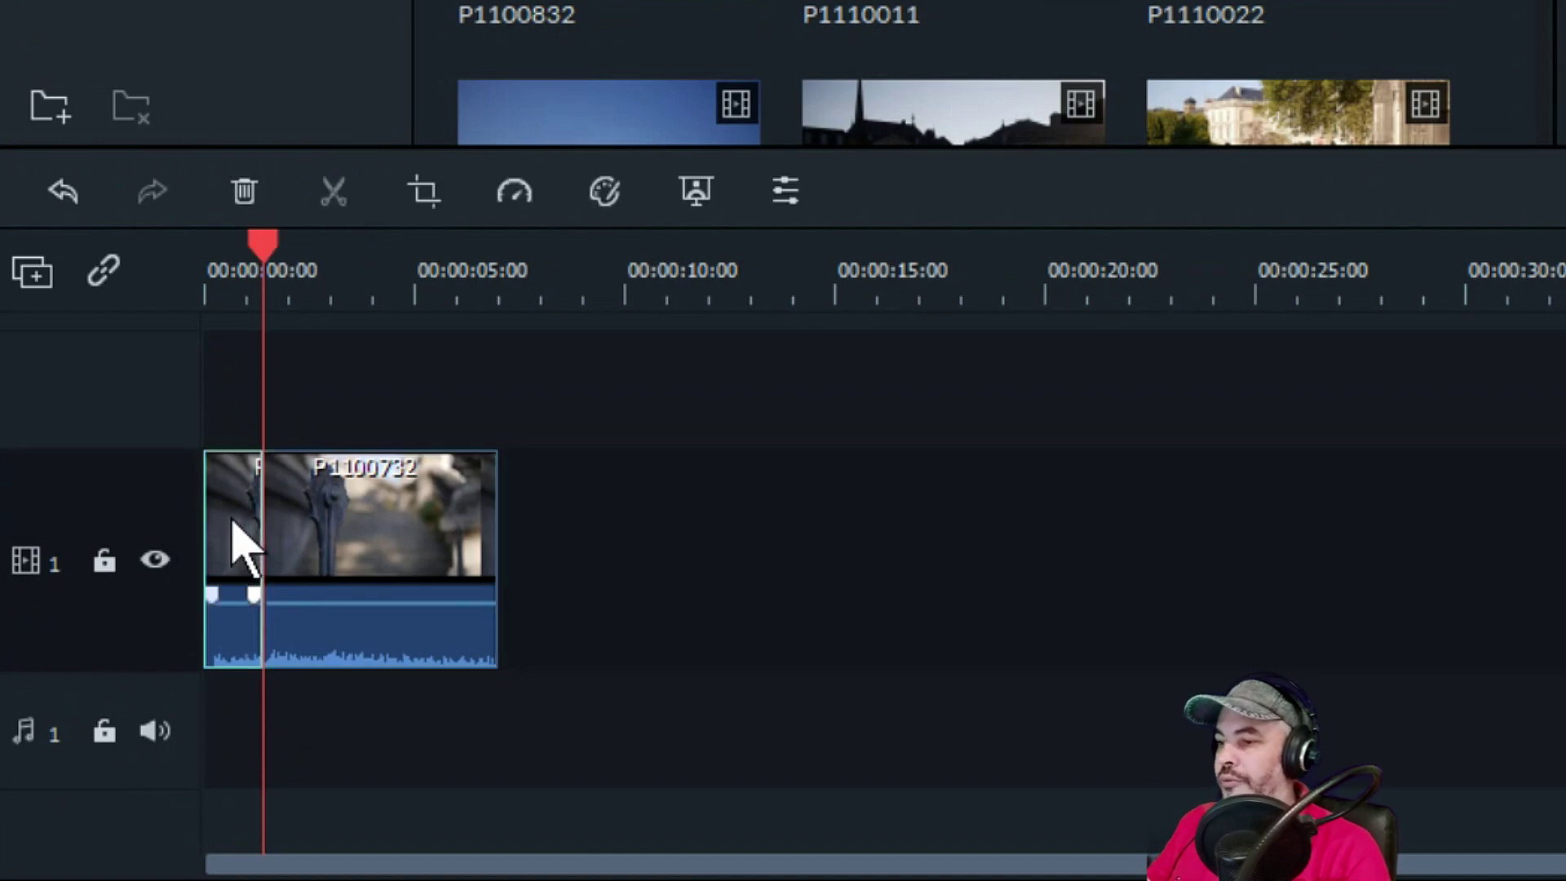
key(Delete)
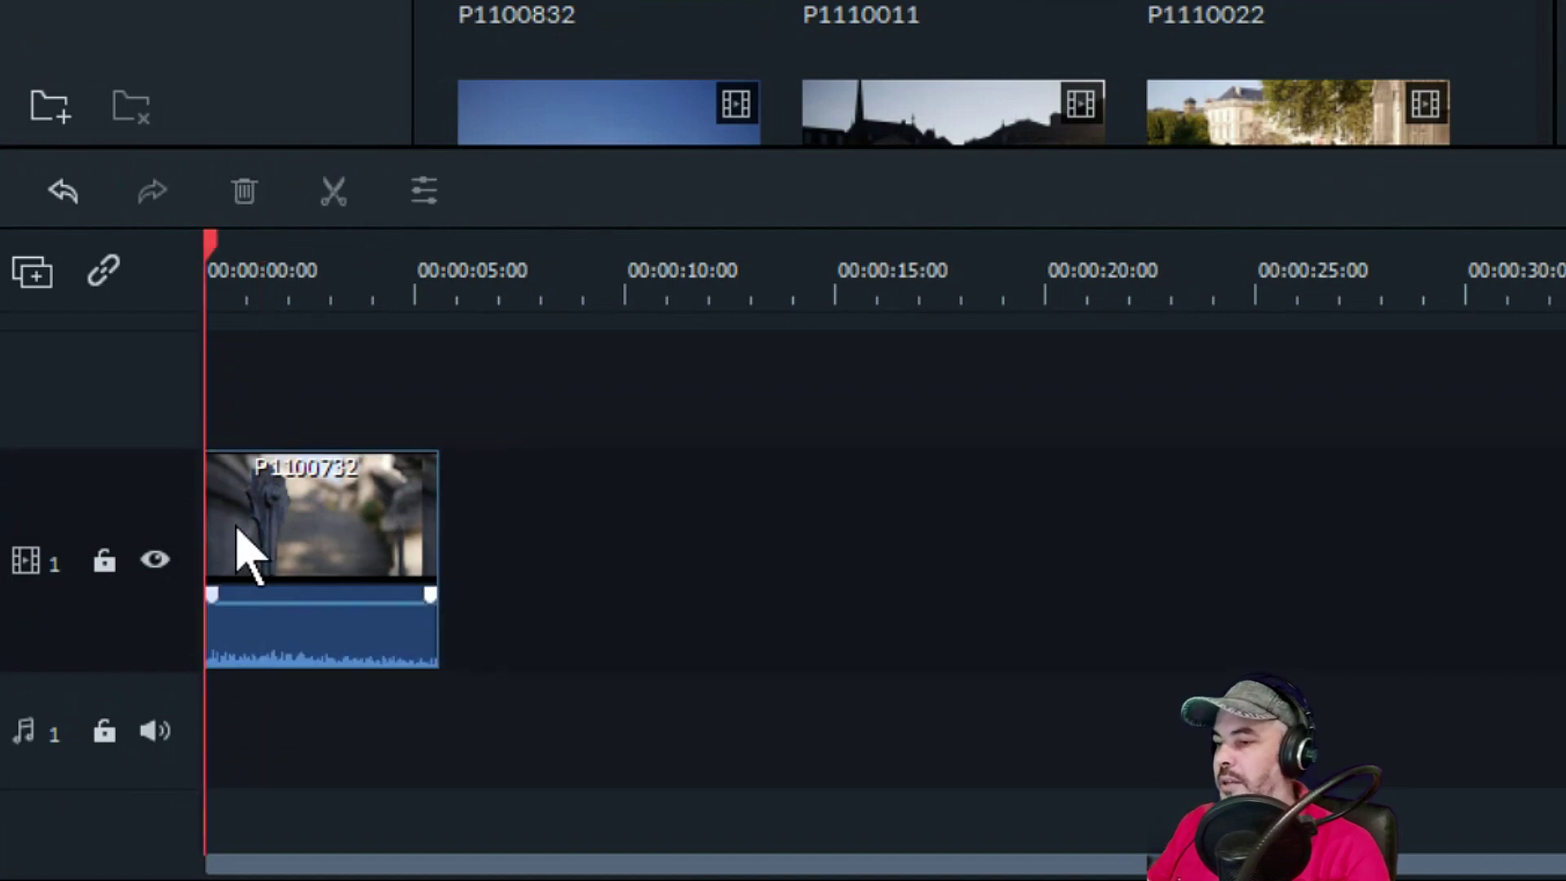
click(69, 198)
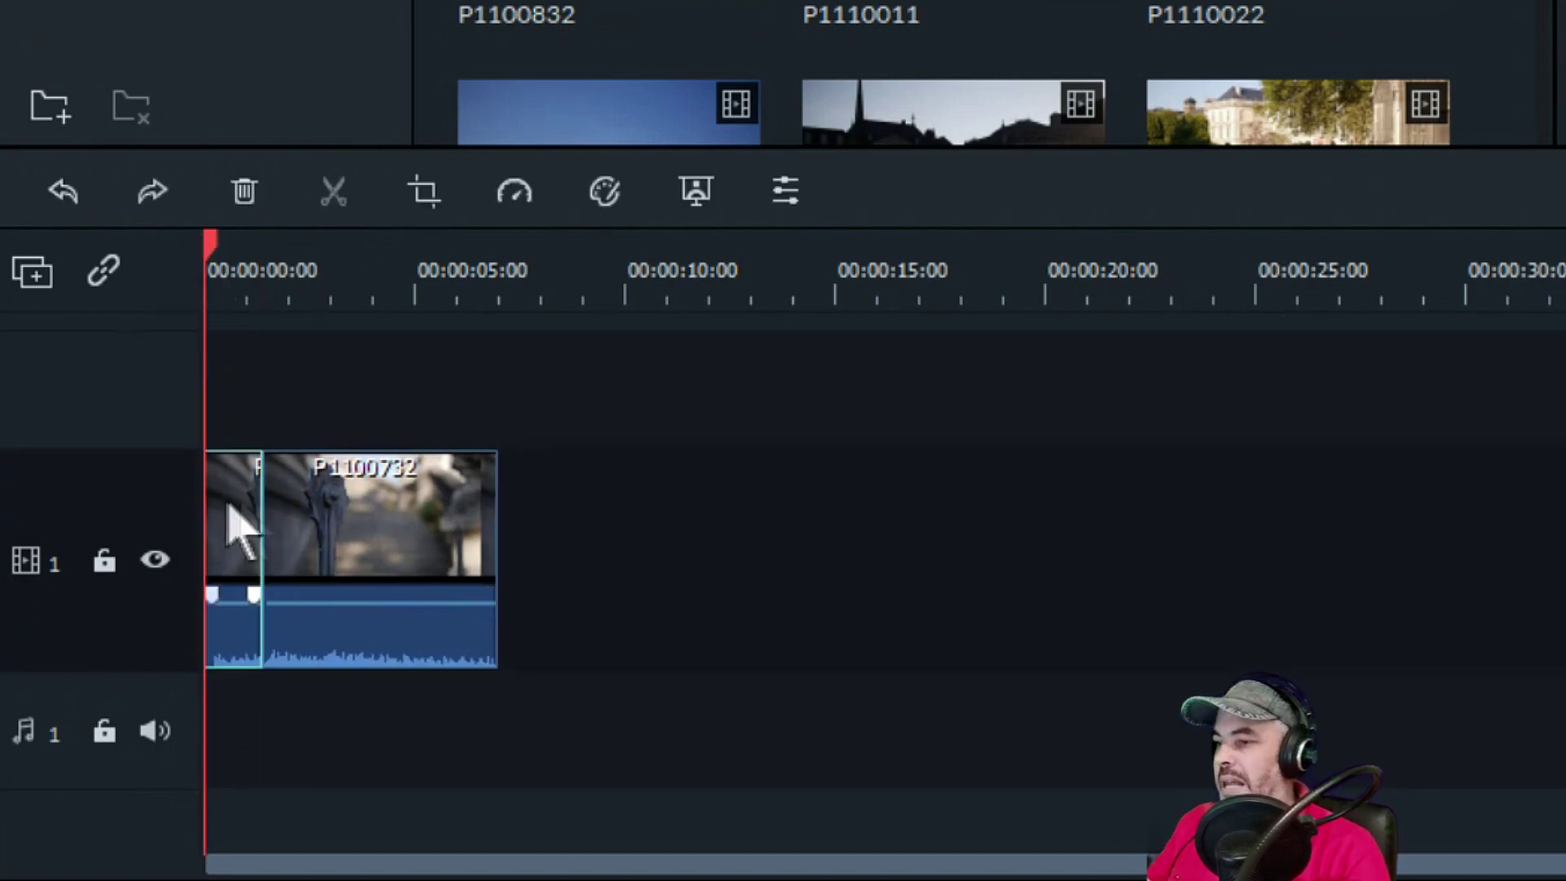
click(243, 191)
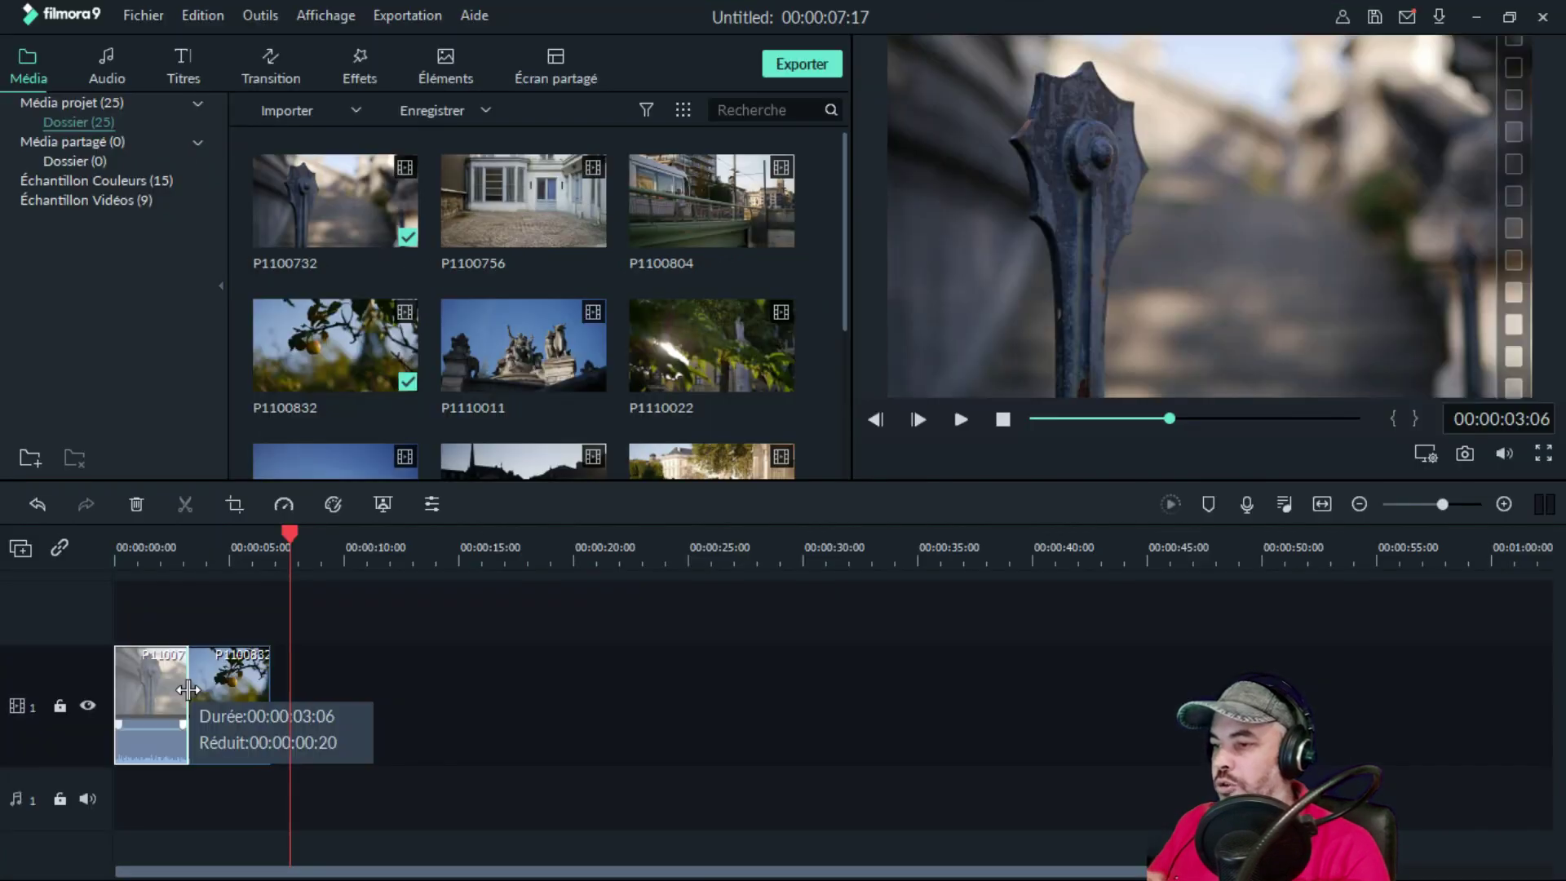
- Trim the end of clip P1100732 to a duration of 00:00:03:06 and return the playhead to the start
drag(188, 689, 190, 690)
click(1000, 420)
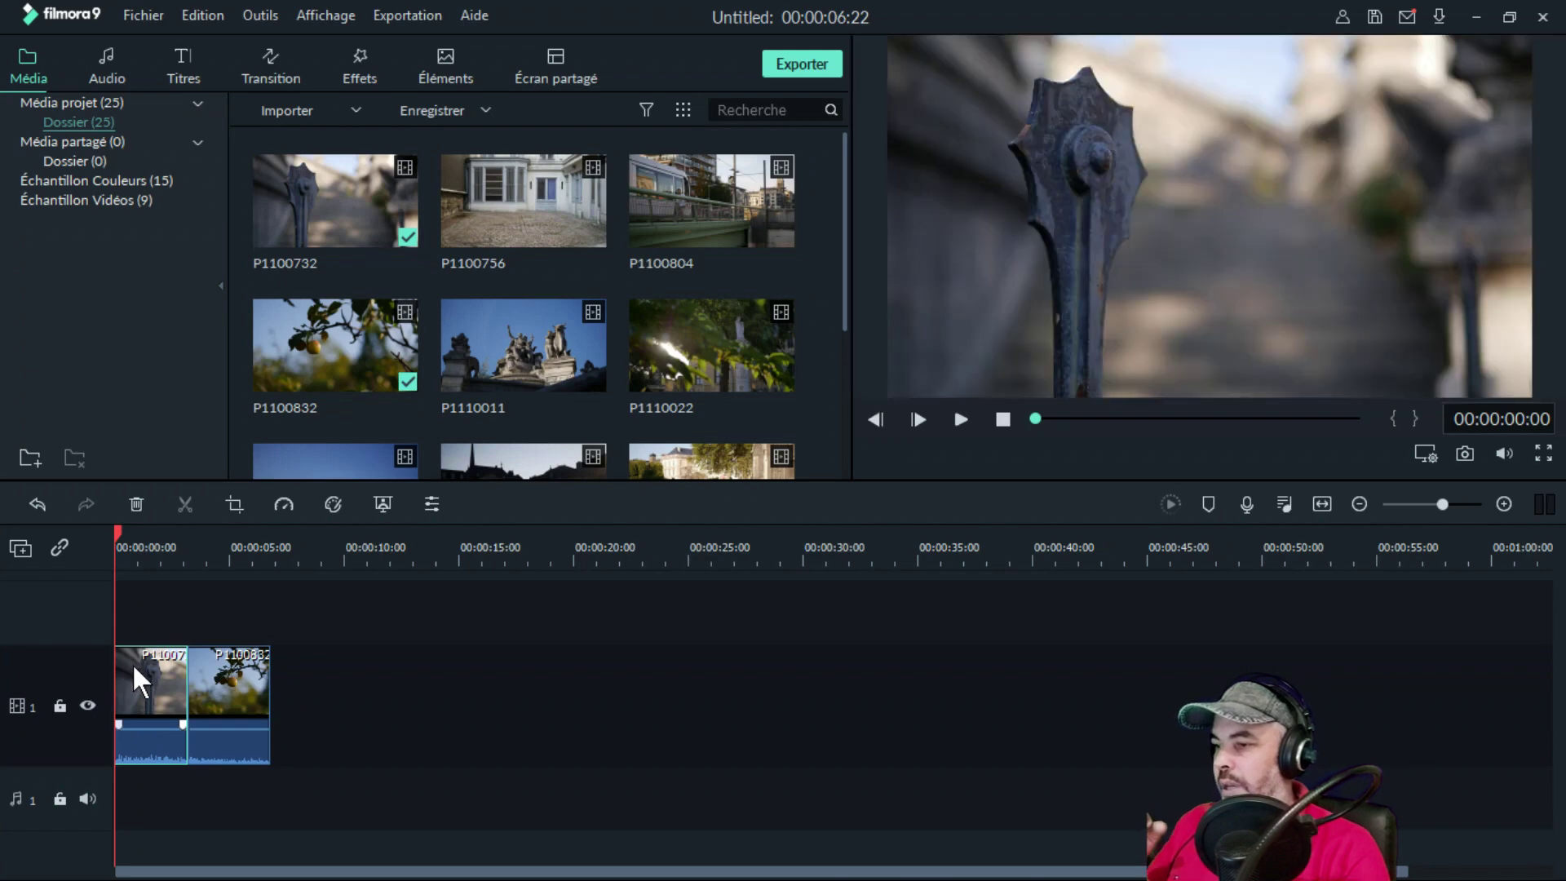
- Detach the audio from clips P1100732 and P1100832 on video track 1
right_click(132, 662)
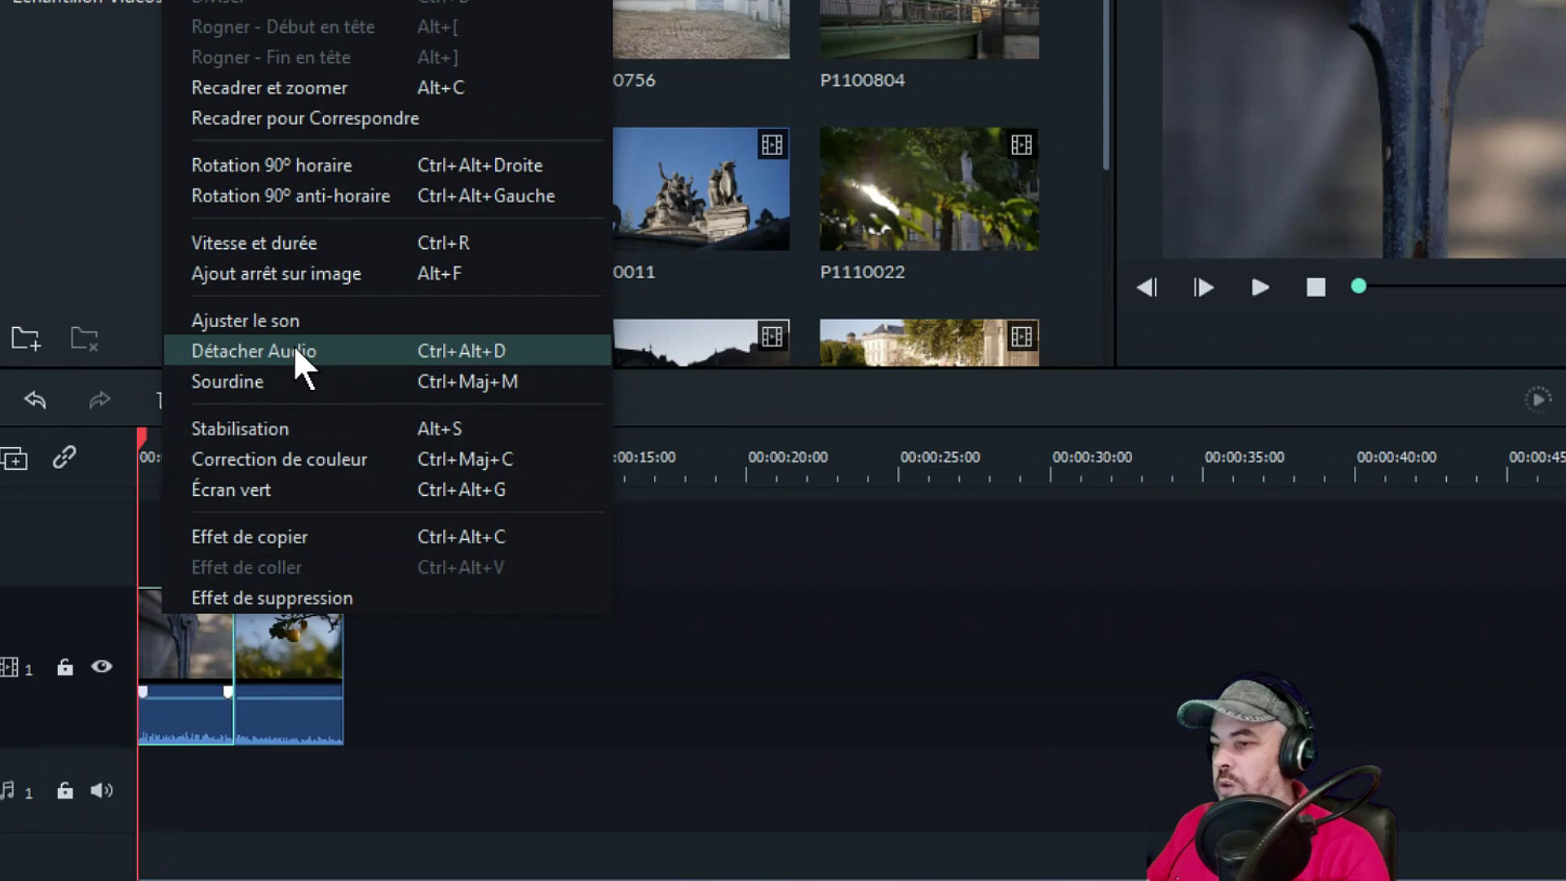
click(294, 349)
right_click(282, 652)
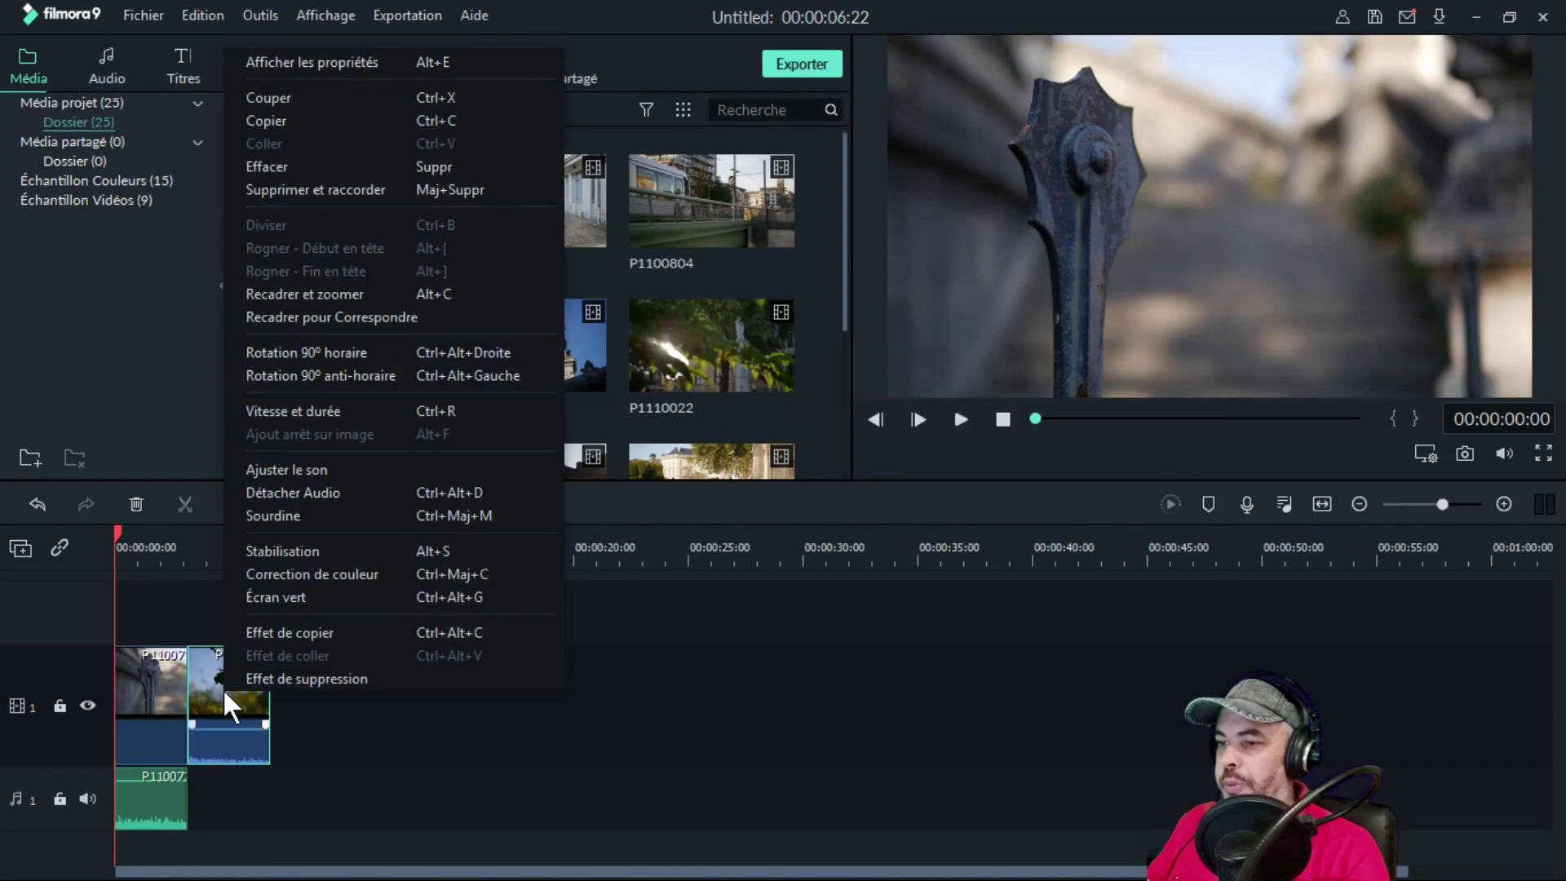
click(315, 492)
- Delete the detached audio of both clips from audio track 1
click(161, 790)
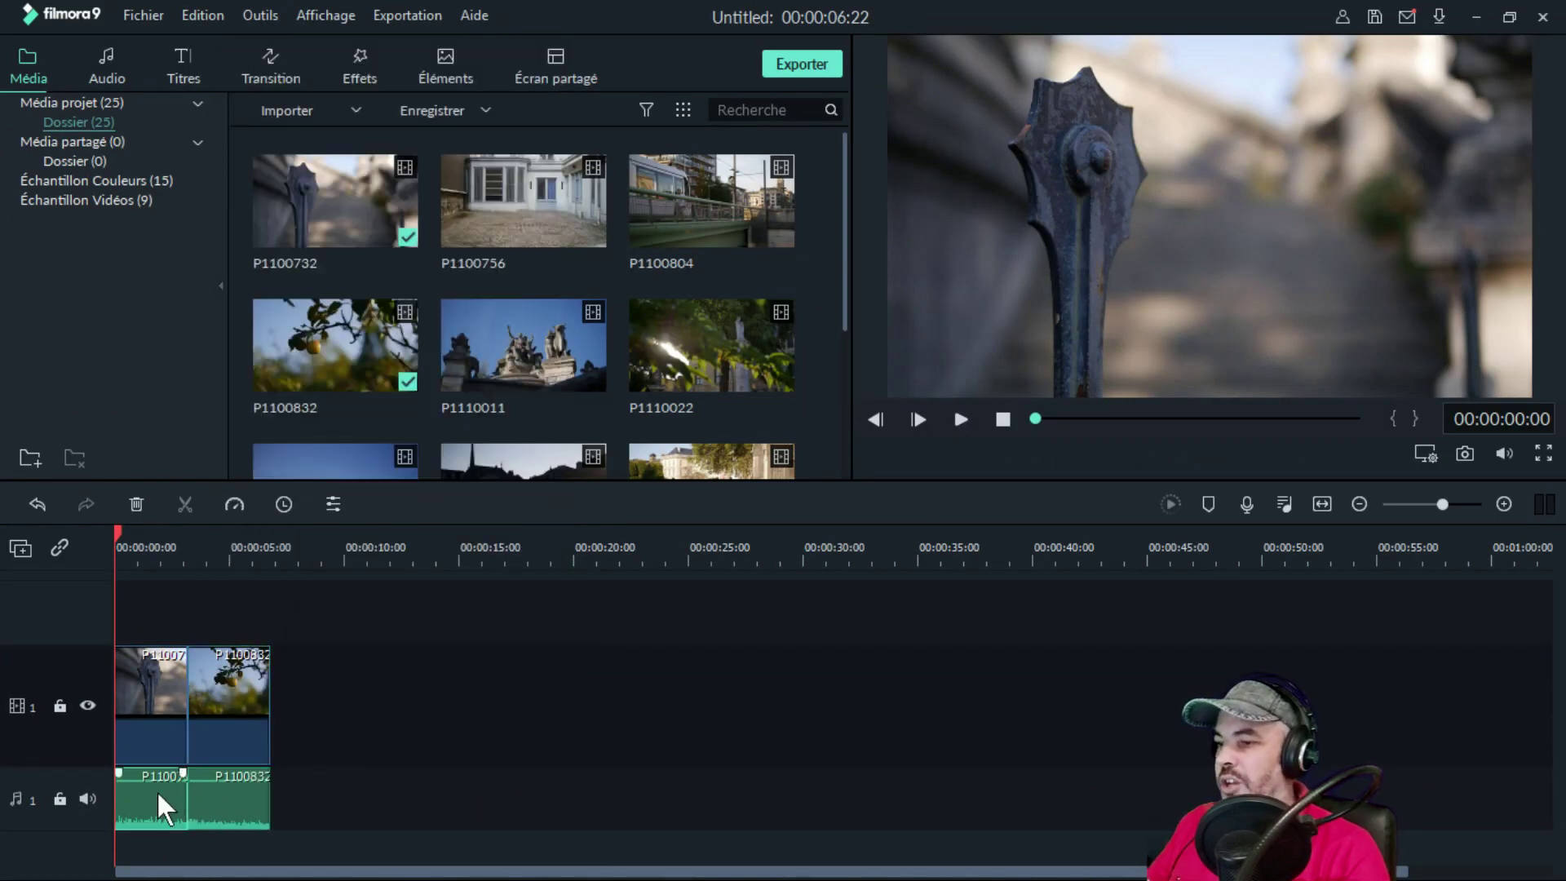
click(137, 504)
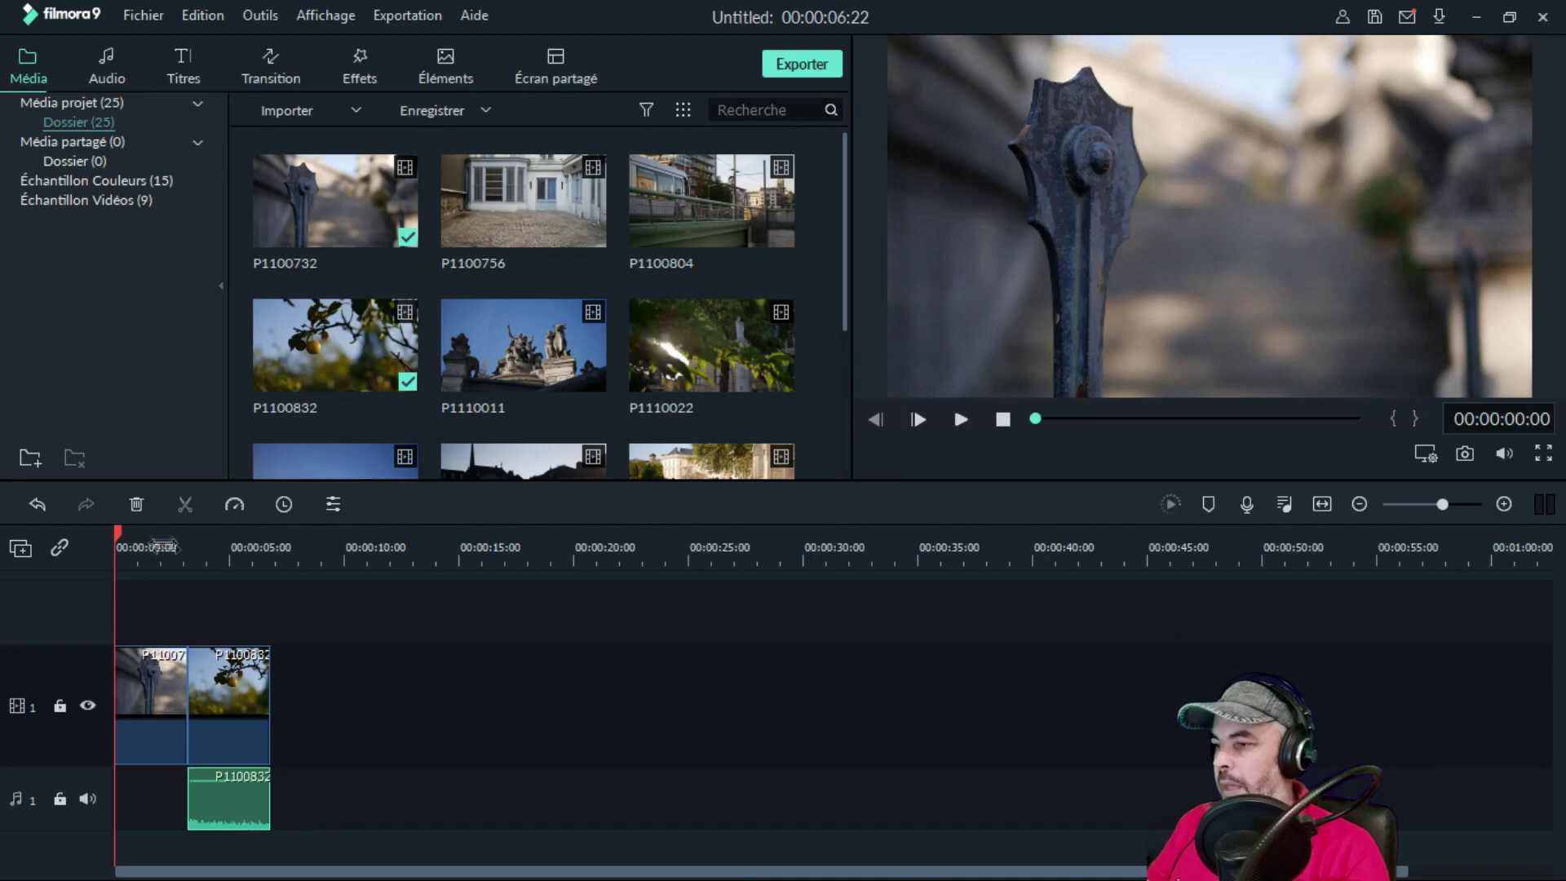
click(136, 504)
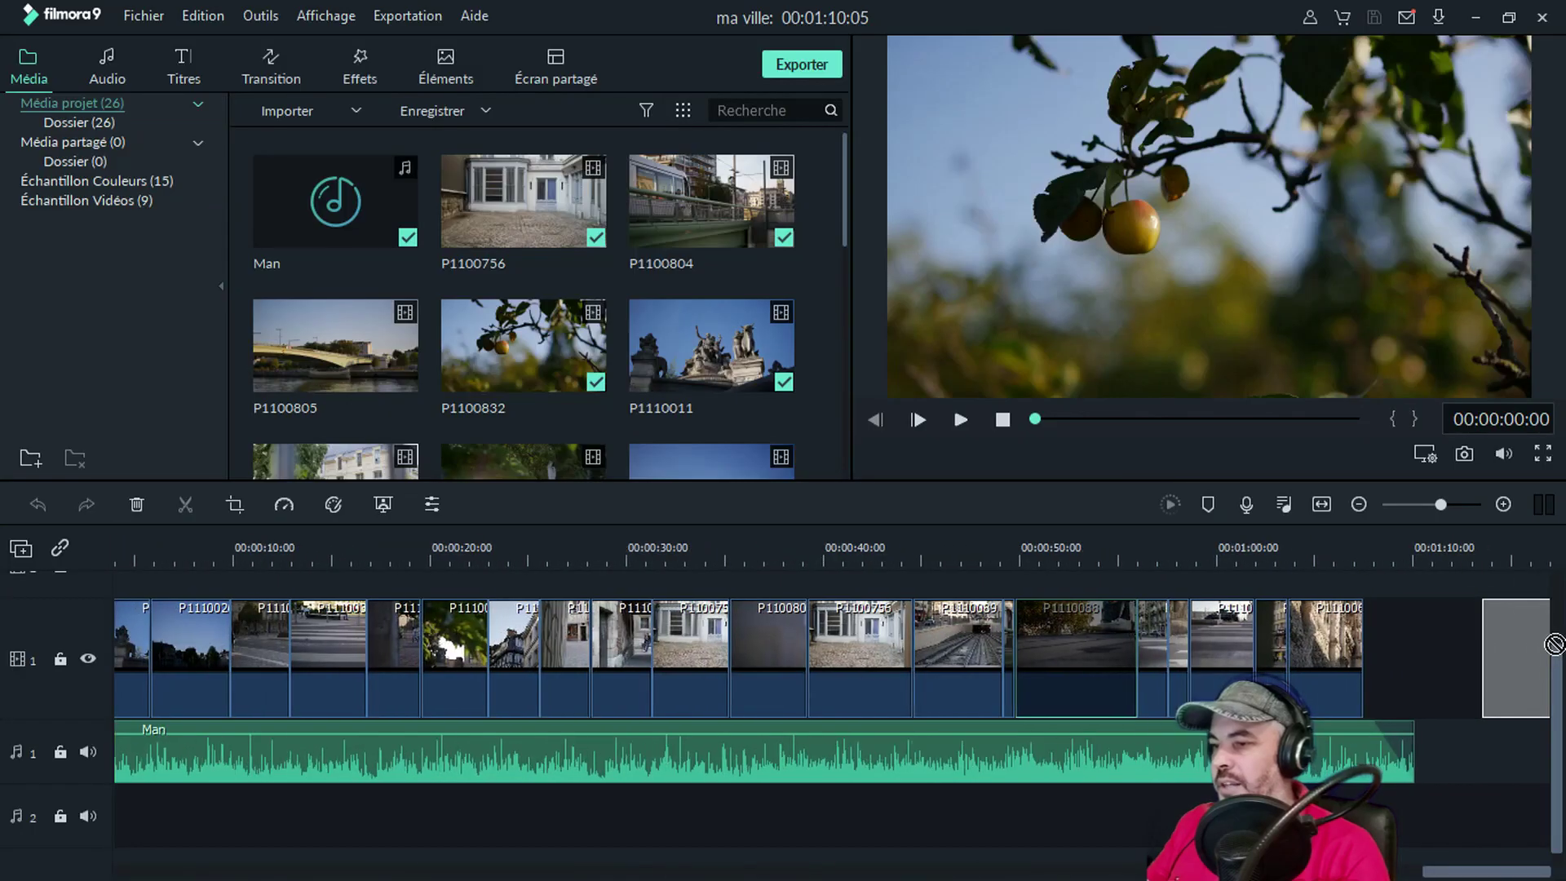
- Try moving clip P1110088 to the end of the ma ville sequence and closing its gap, and undo the changes
drag(1088, 643, 1437, 641)
click(1076, 636)
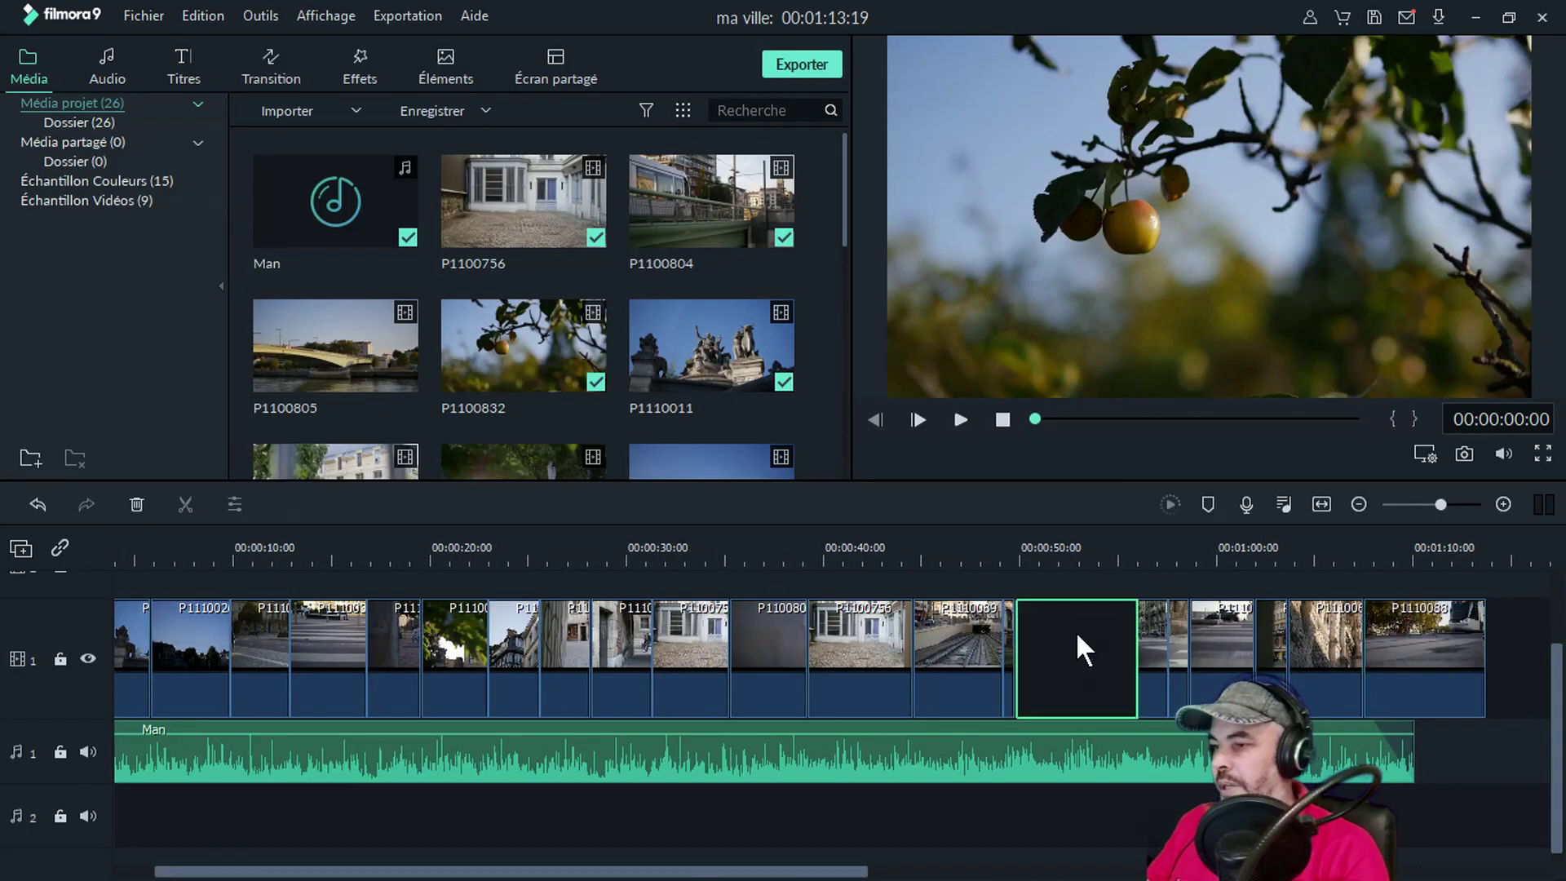
click(135, 504)
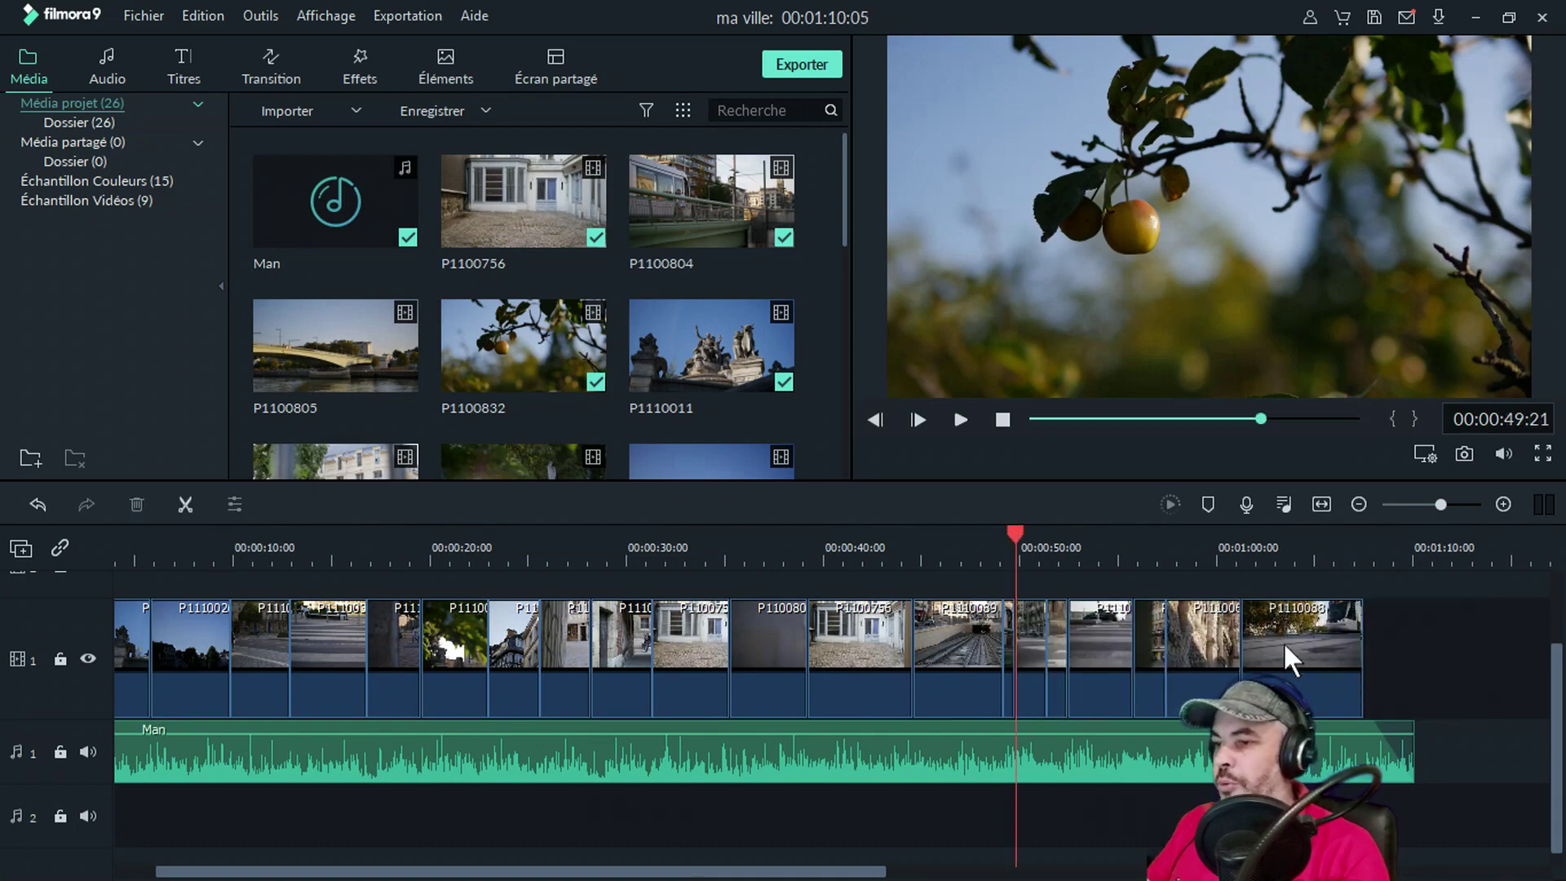
click(39, 502)
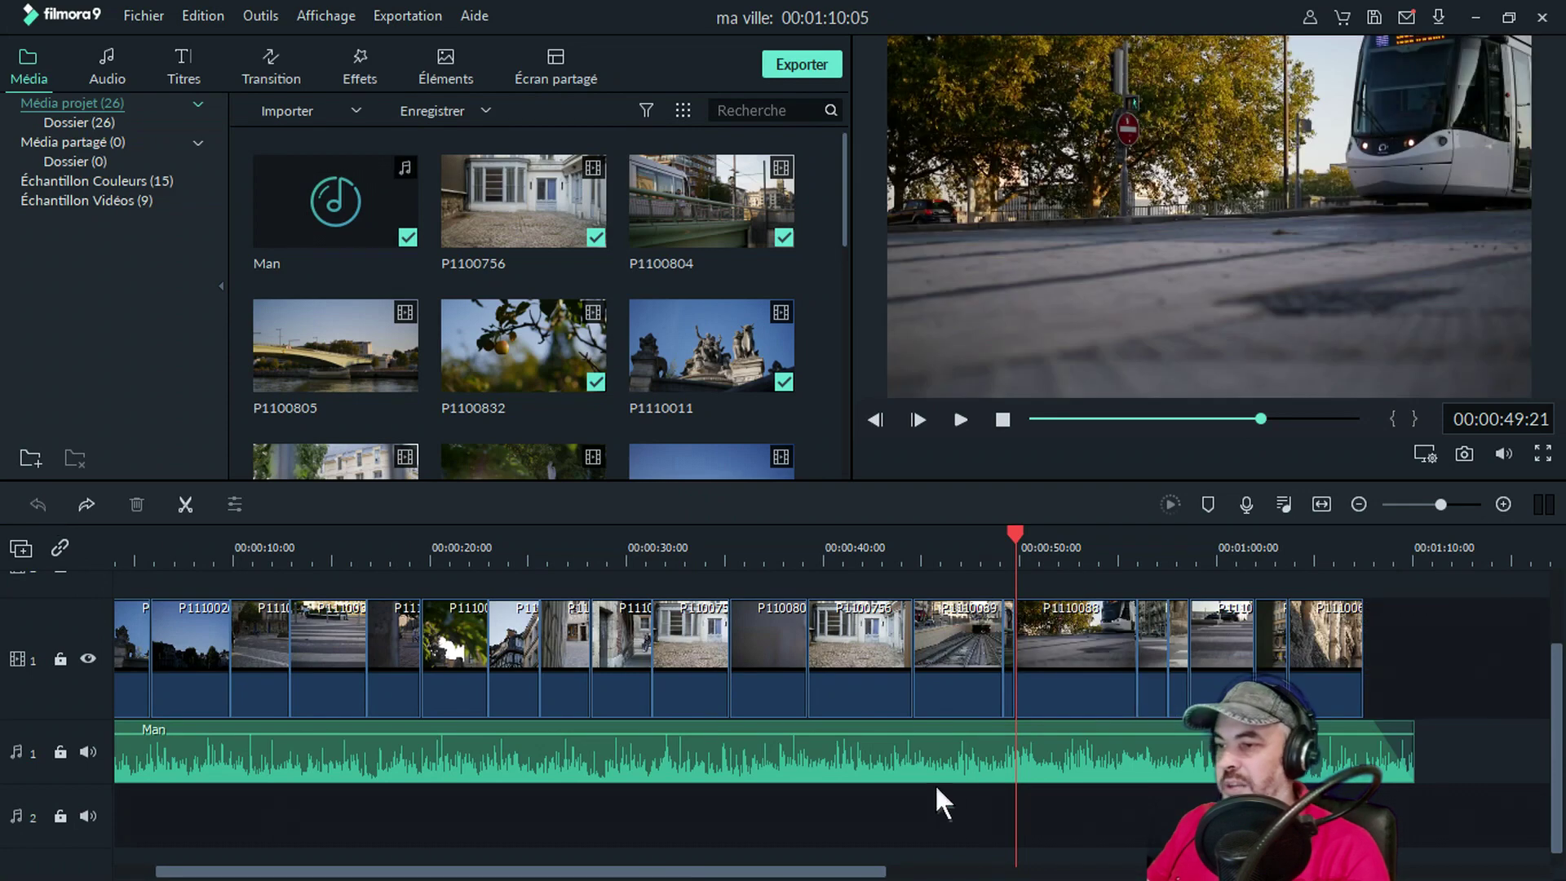
click(1020, 645)
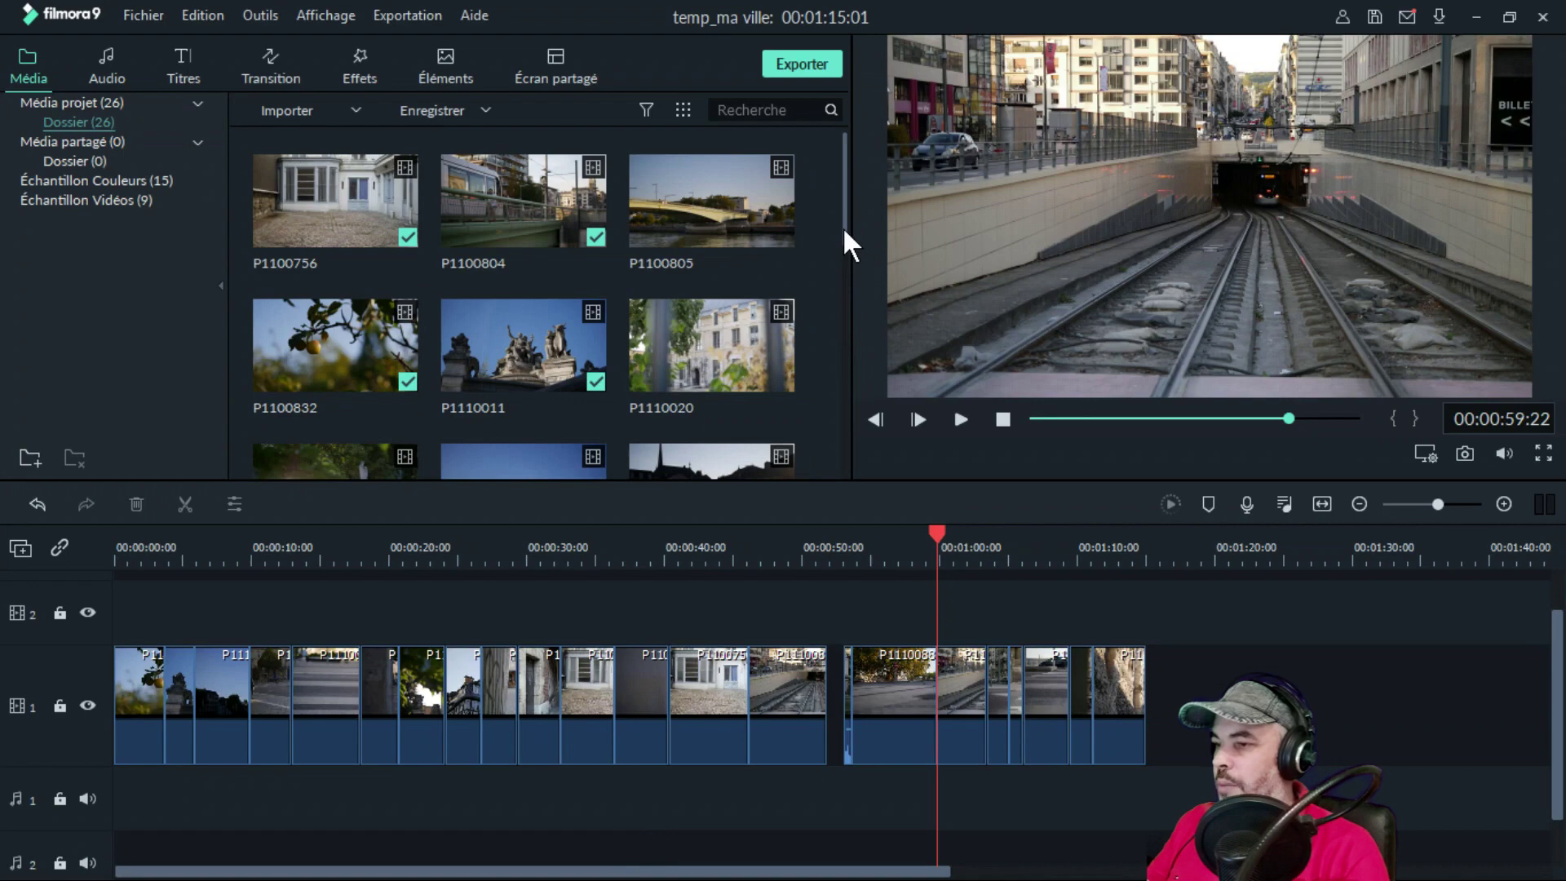
- Add the music track Man from the project media to audio track 1, starting at 00:00:00:00
drag(844, 229, 843, 496)
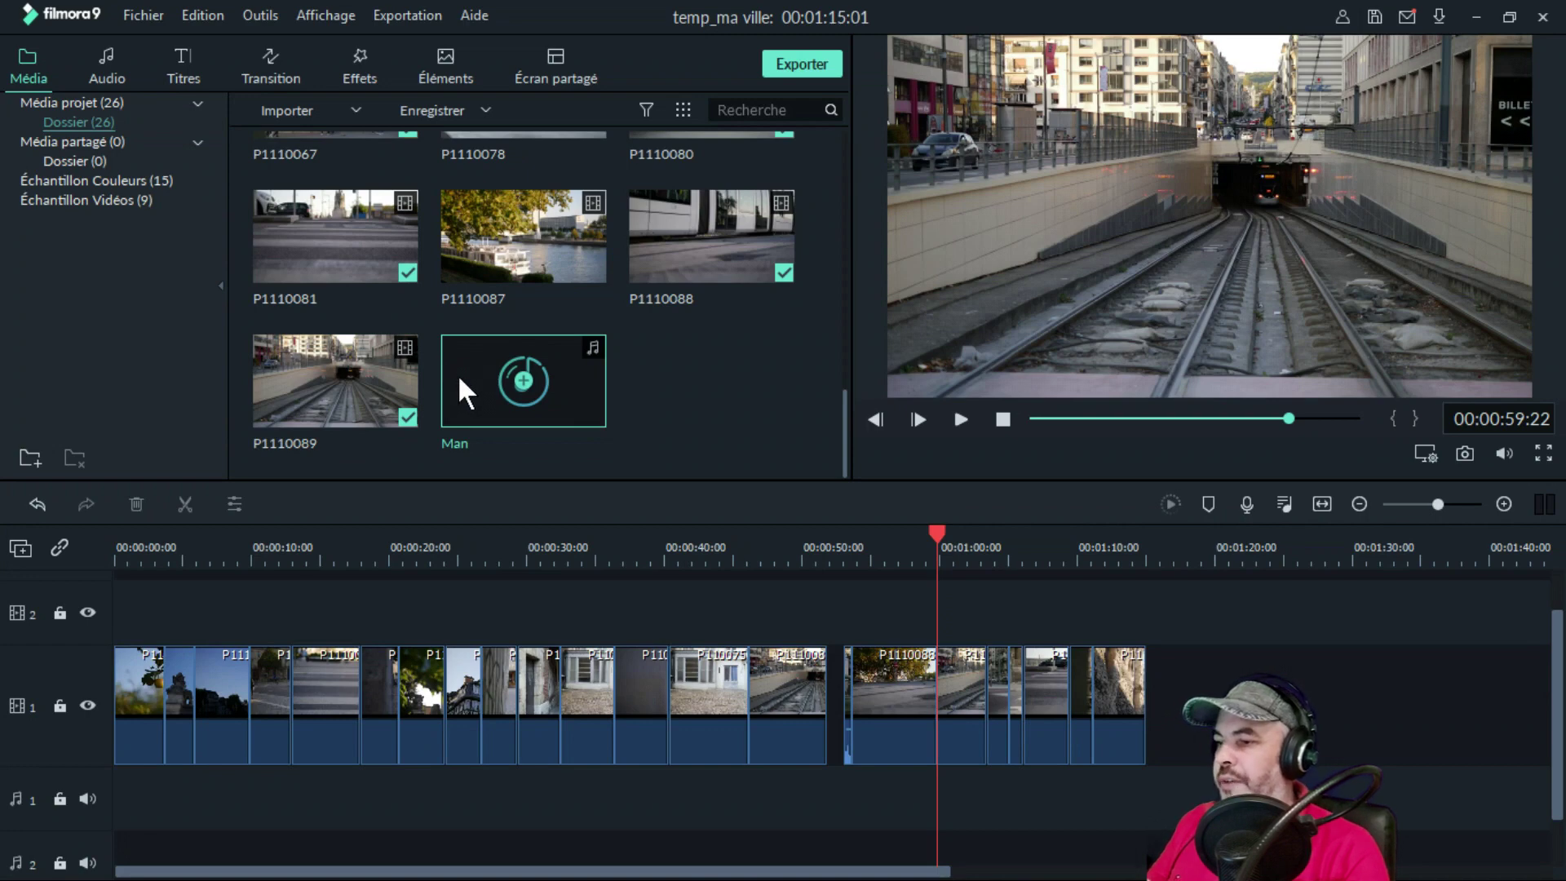
drag(458, 373, 48, 822)
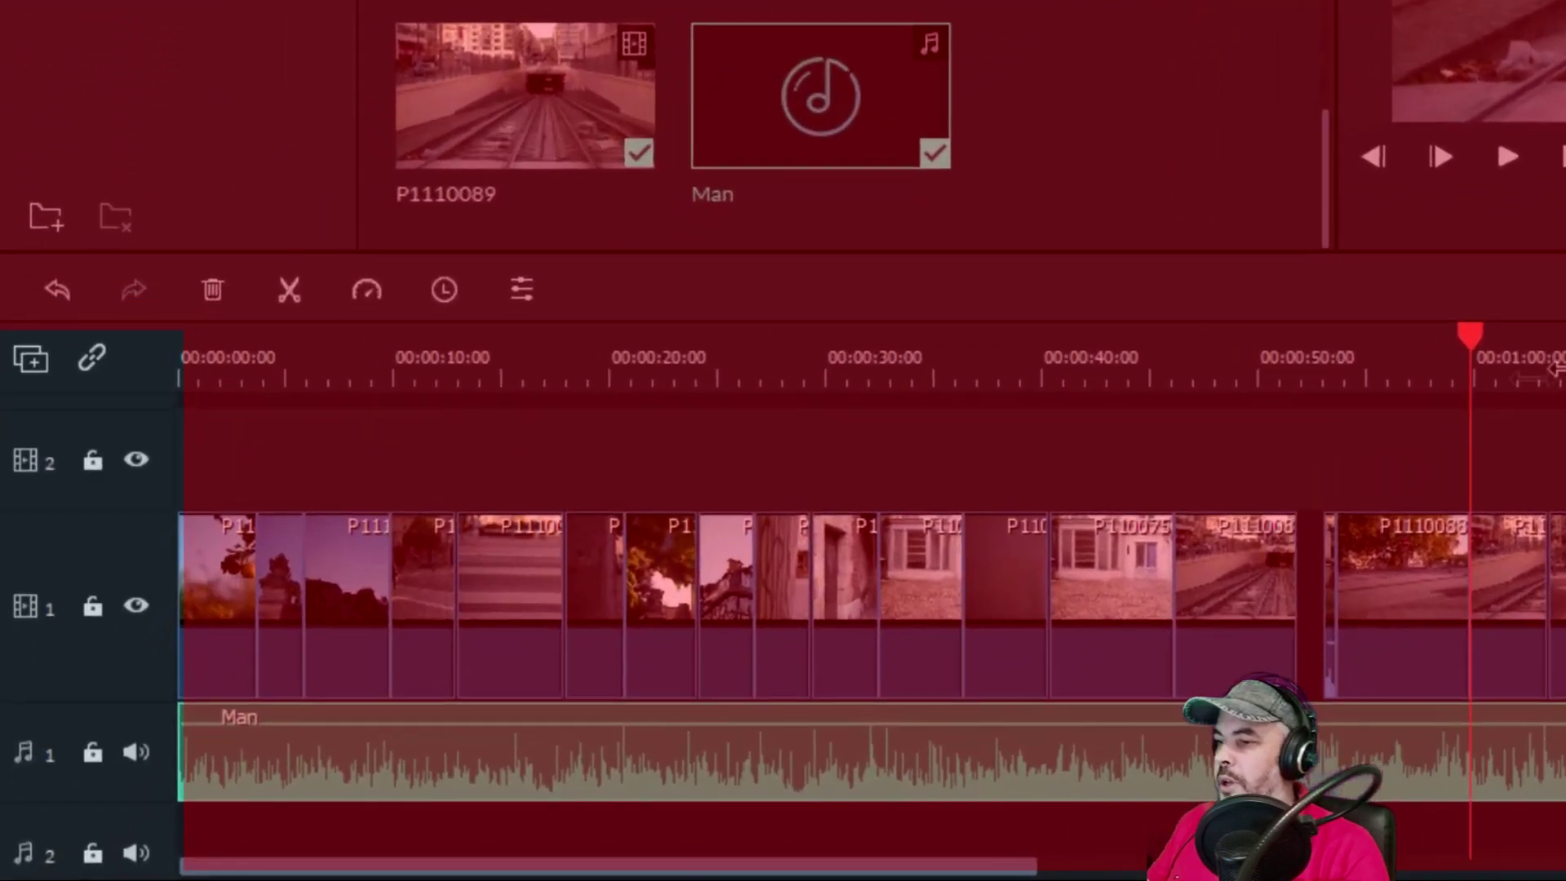
drag(1085, 560, 566, 571)
drag(881, 395, 783, 392)
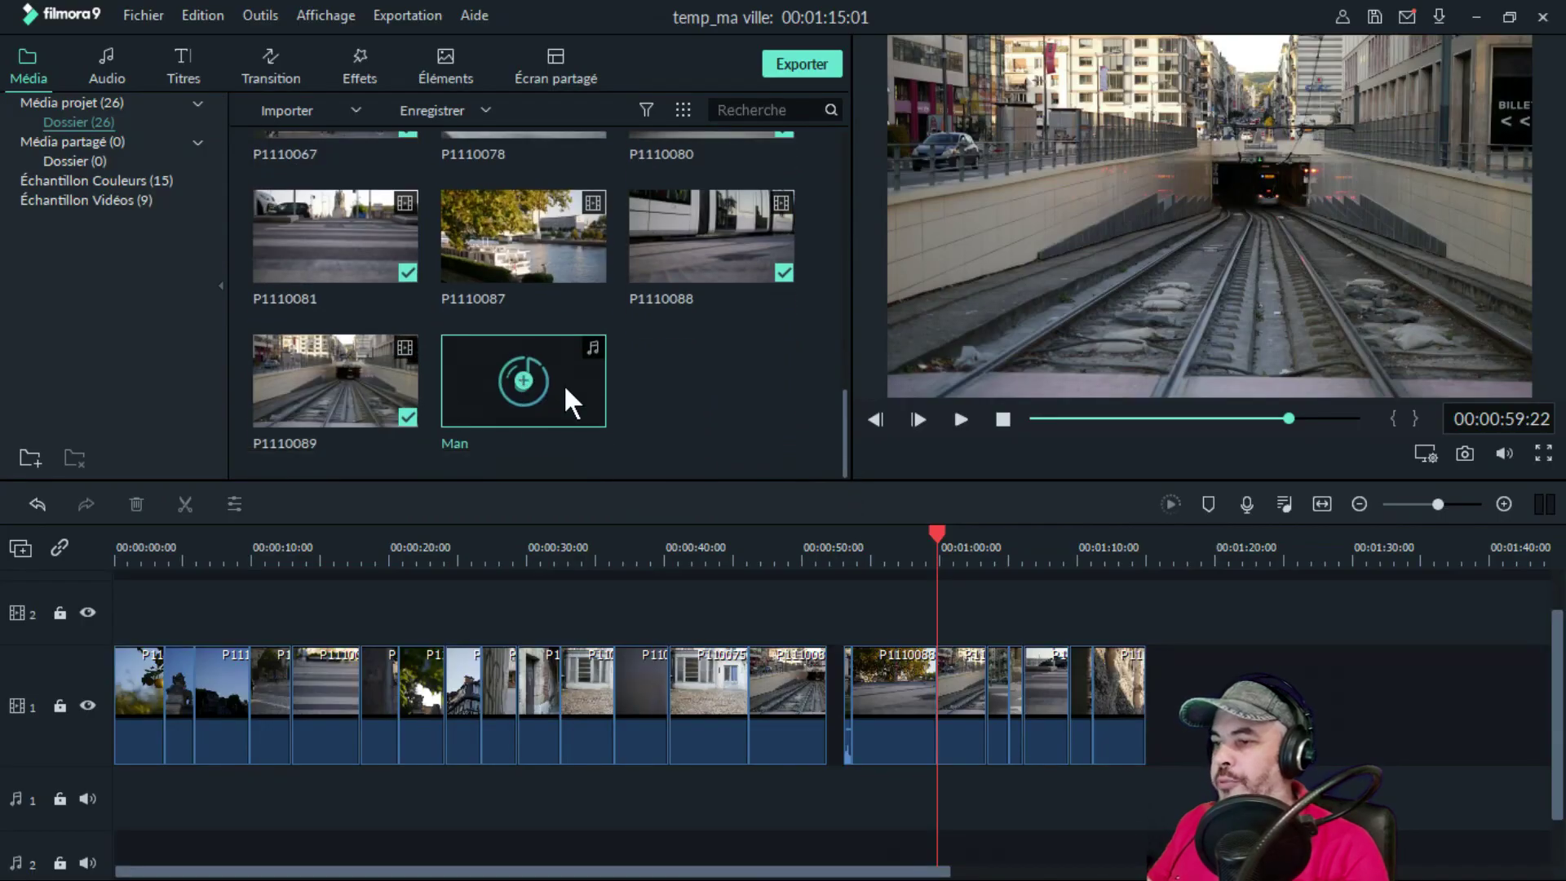
drag(457, 373, 51, 824)
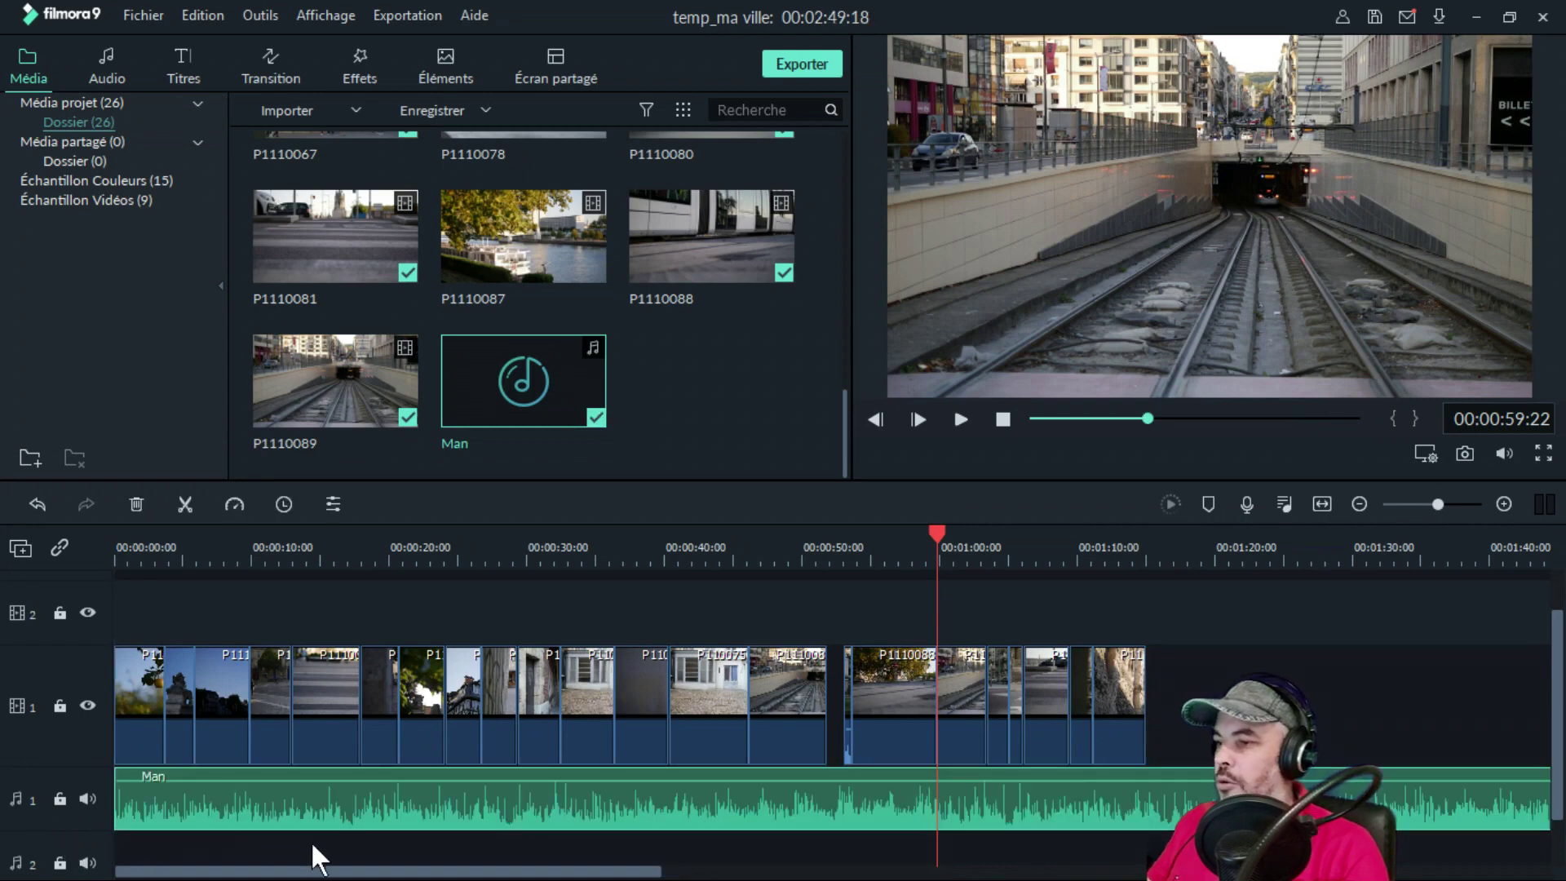
- Split the Man music on audio track 1 at 00:01:15:02, where the last video clip ends, and delete the remainder
drag(1091, 549, 499, 571)
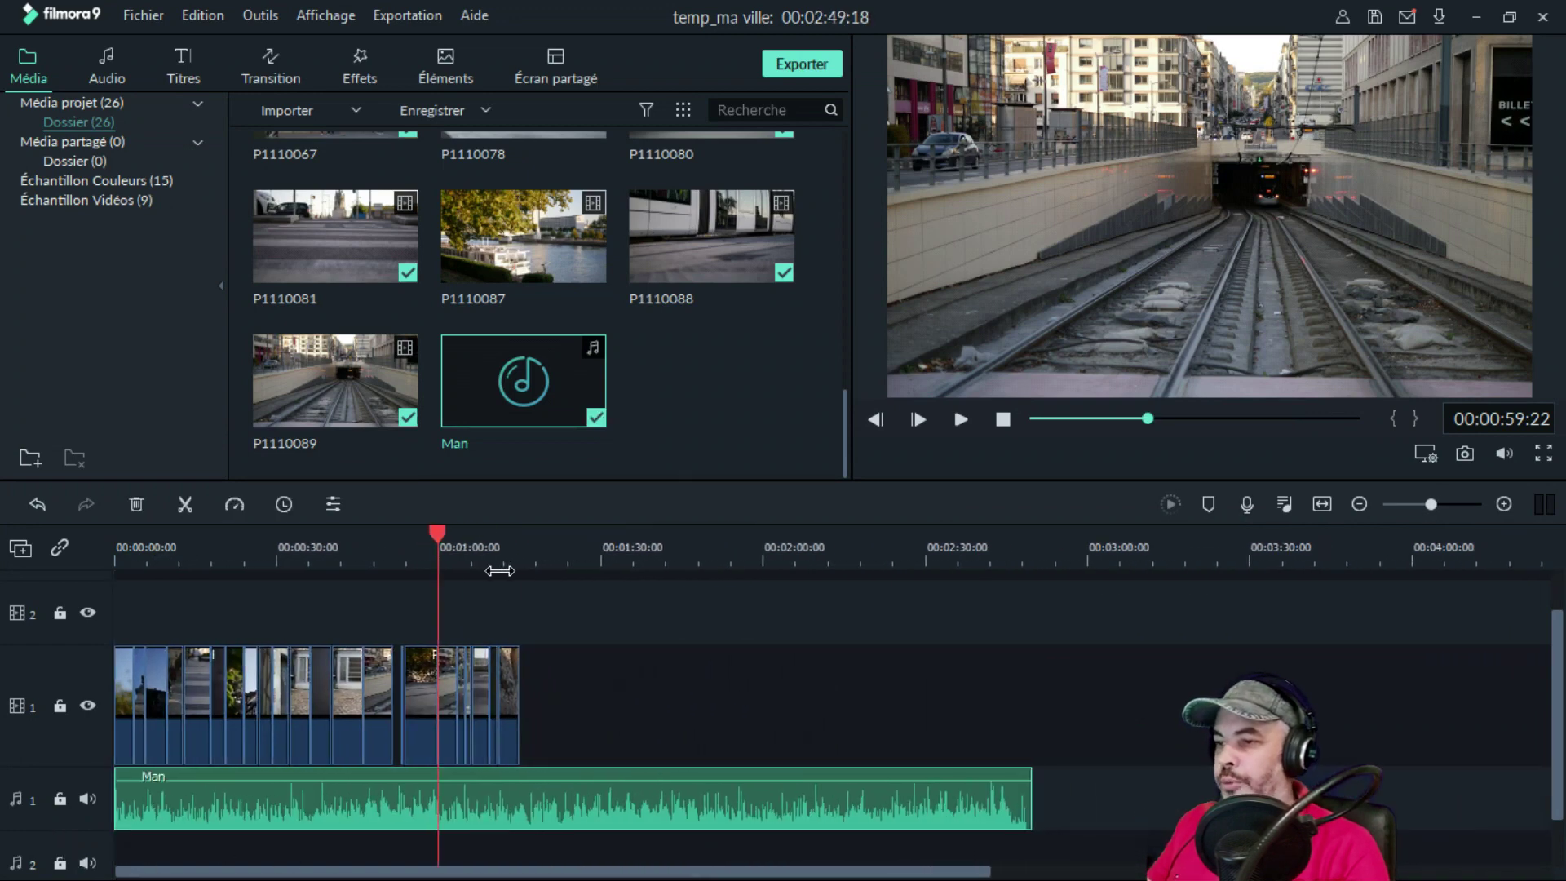
click(531, 538)
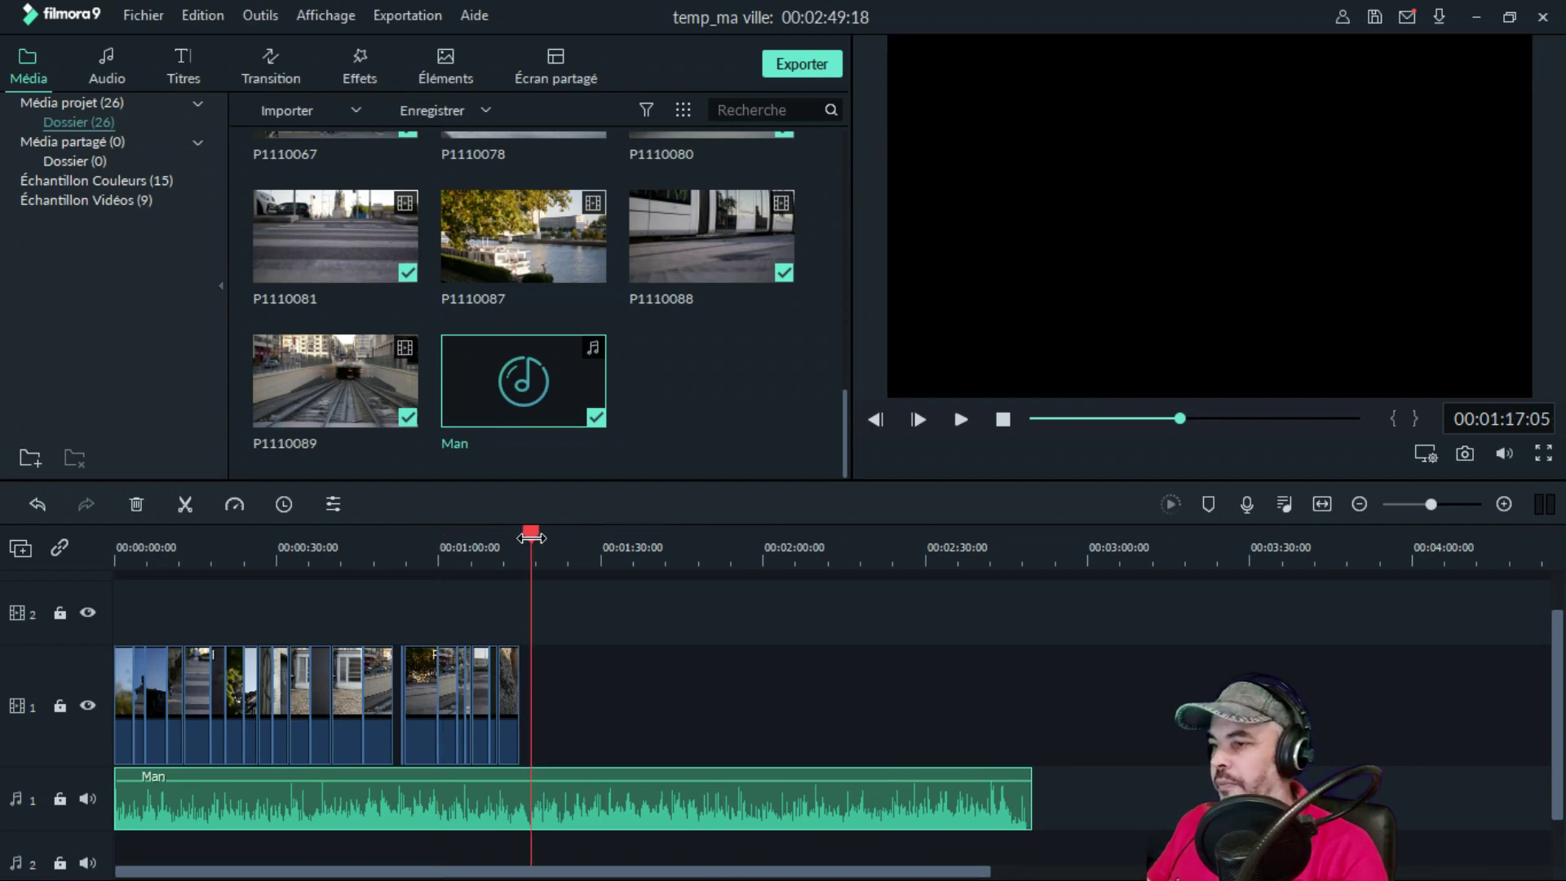
drag(528, 534, 521, 534)
click(959, 415)
click(879, 418)
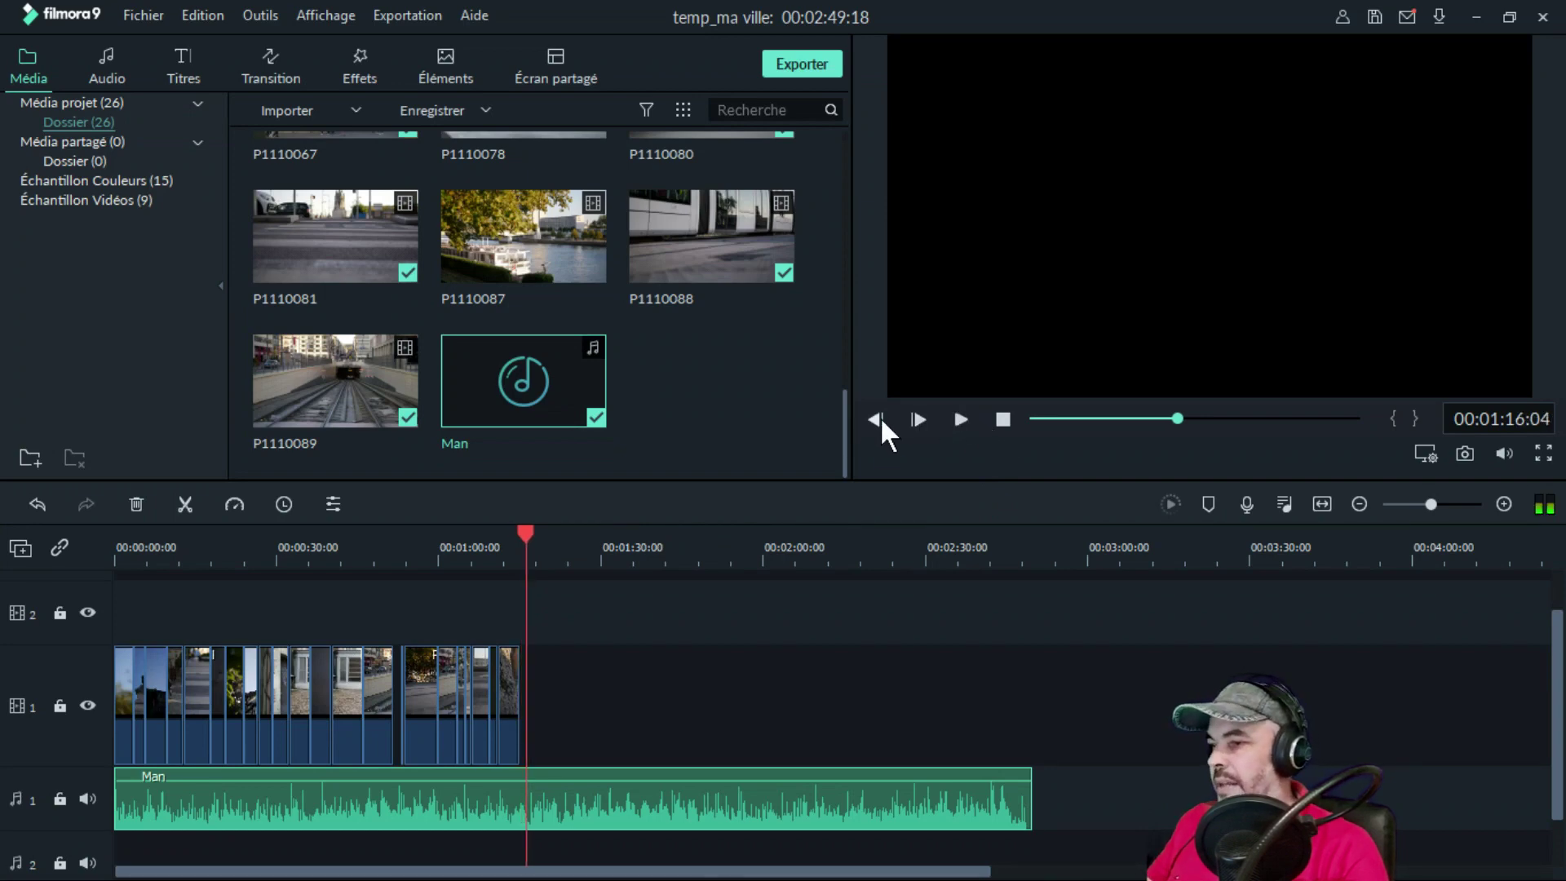
drag(526, 532, 520, 535)
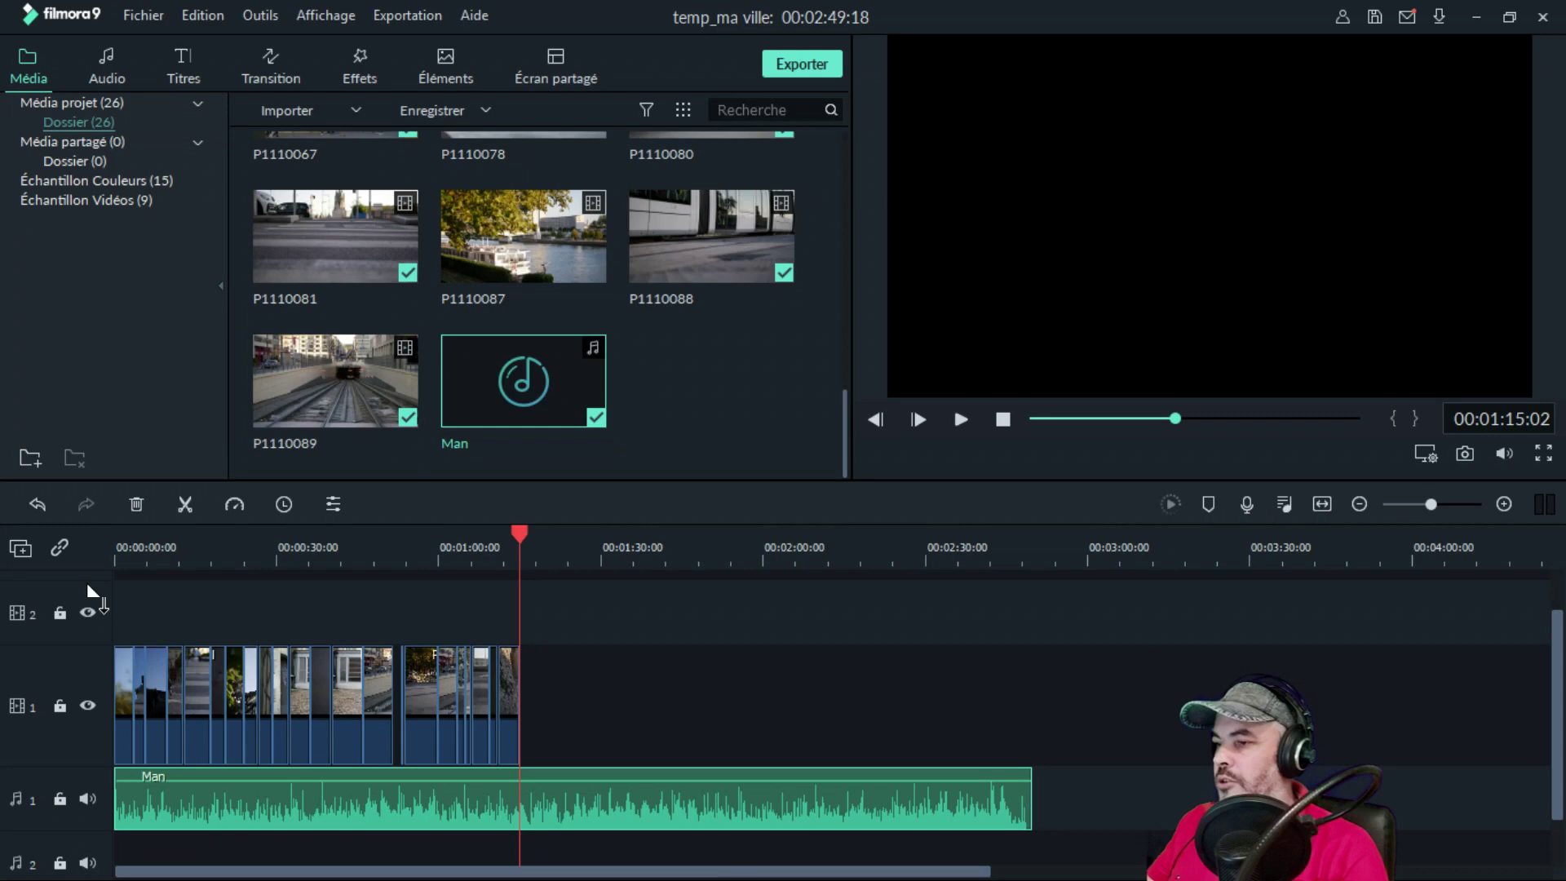
click(186, 504)
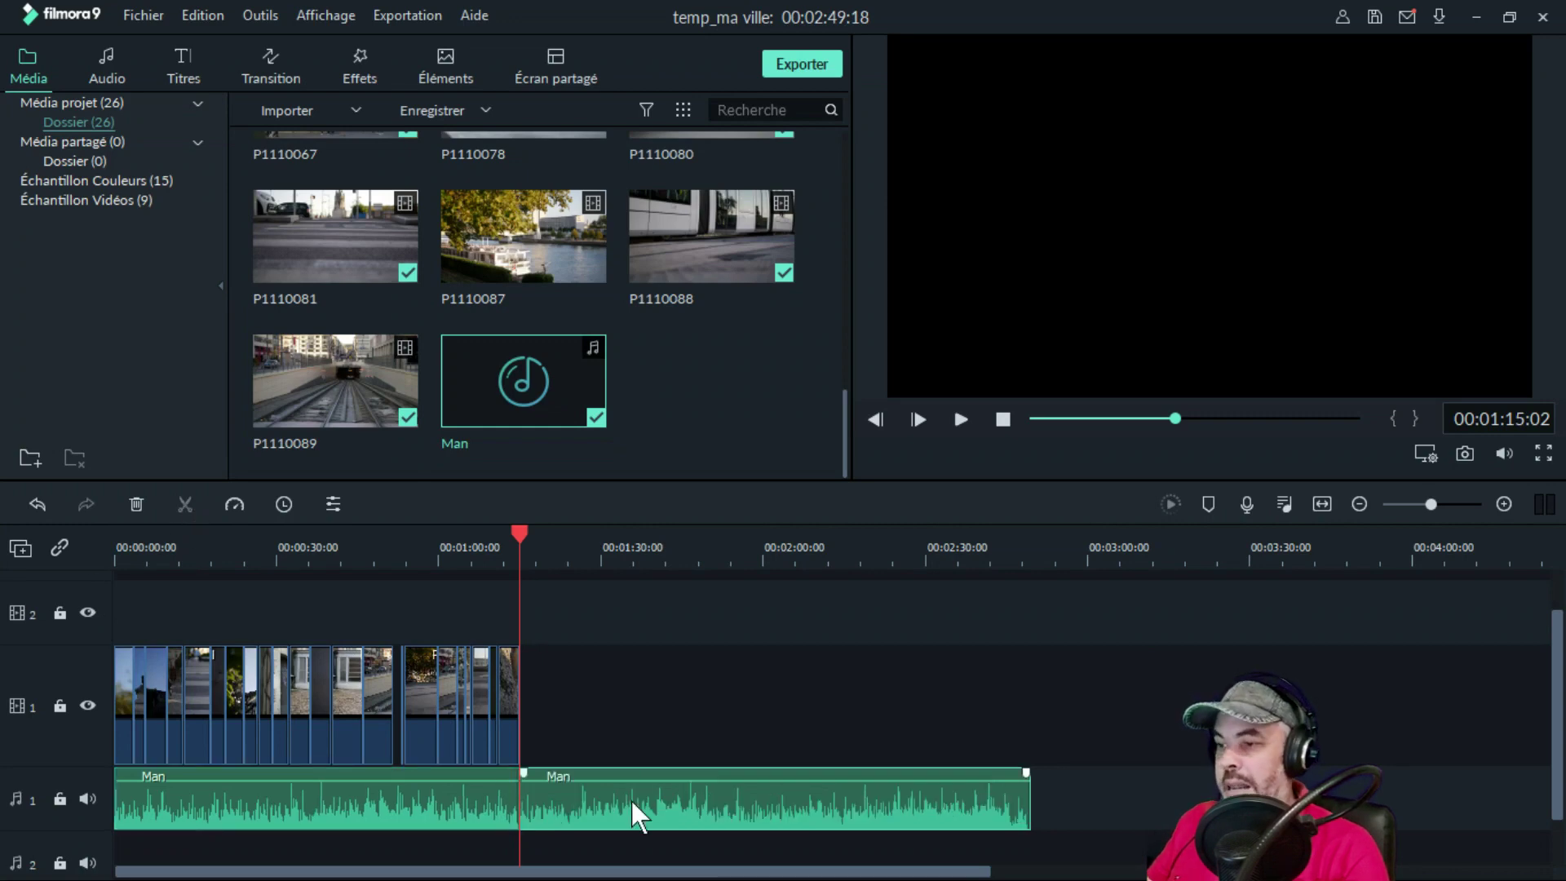
click(136, 504)
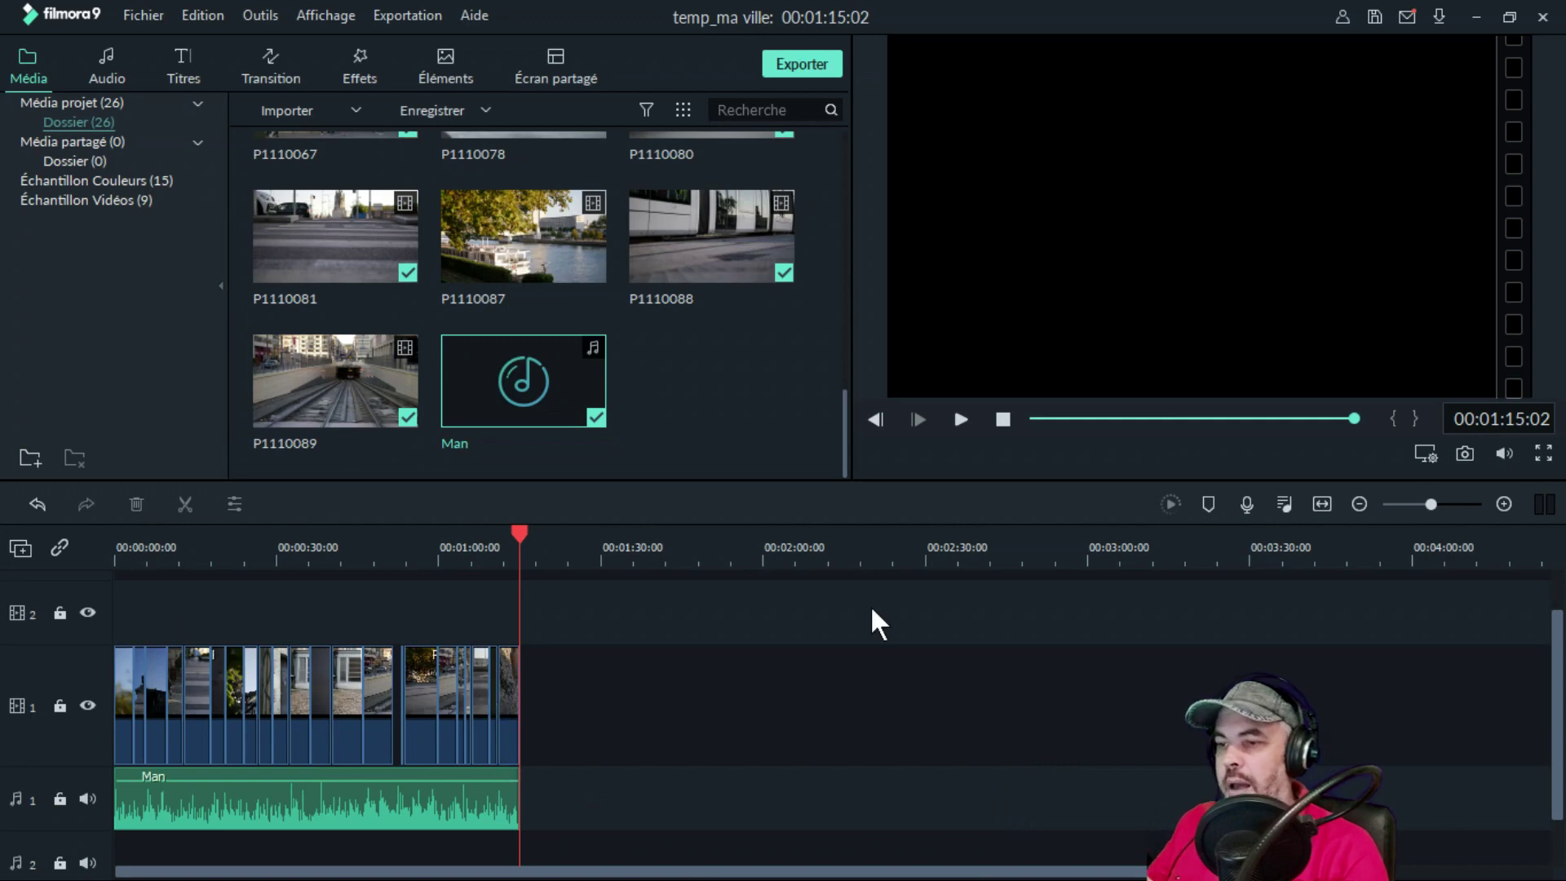
- Trim the end of the Man music to 00:01:15:01 so it lines up with the end of the last video clip
drag(849, 555, 1232, 538)
drag(640, 562, 906, 554)
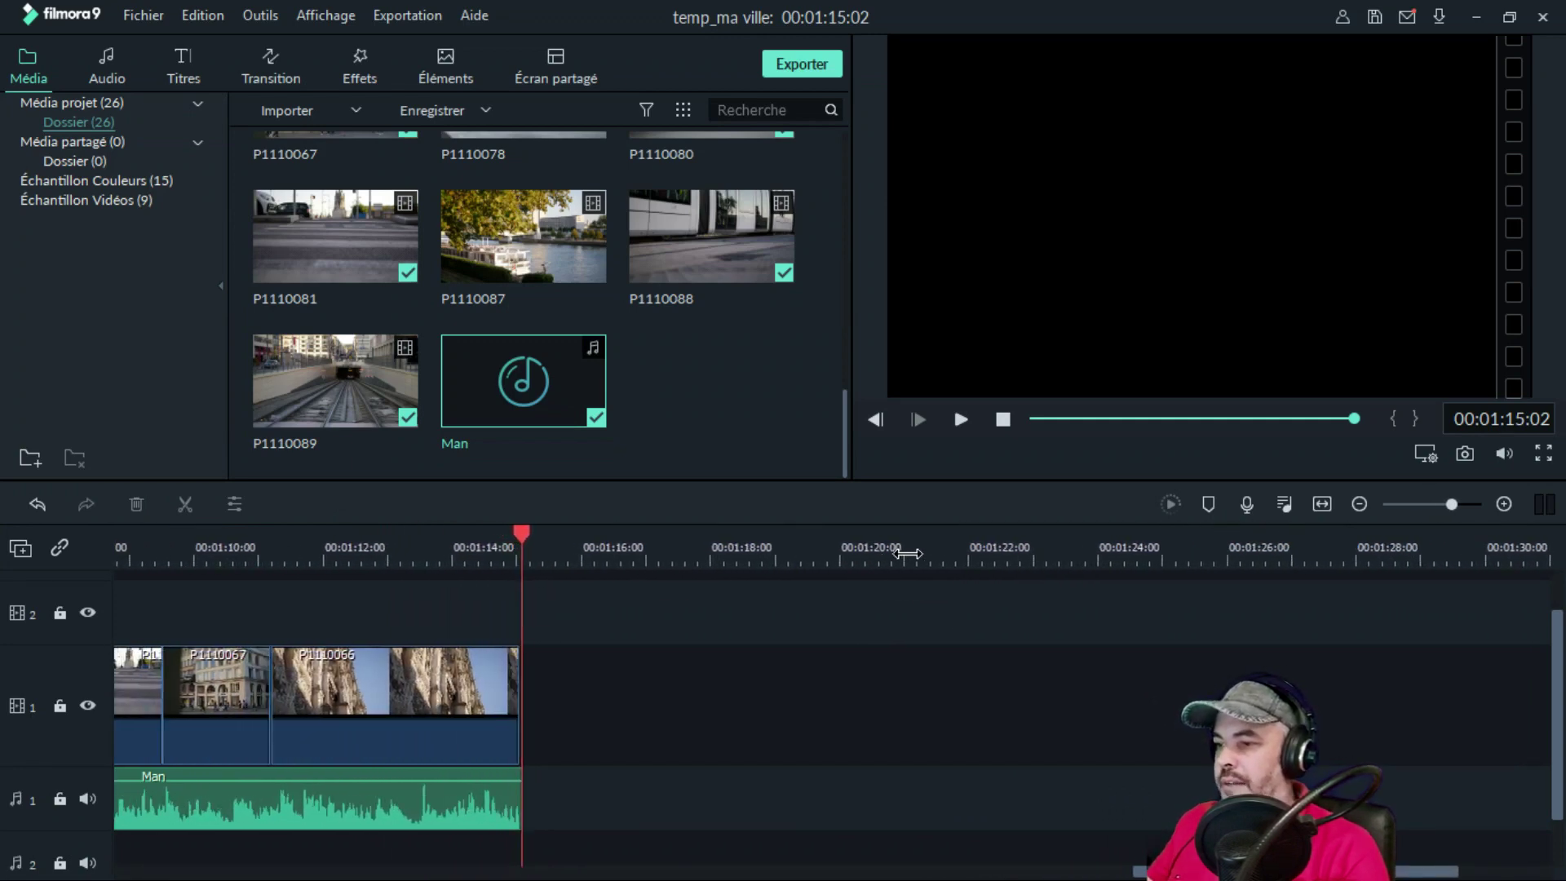
click(520, 793)
drag(521, 793, 514, 792)
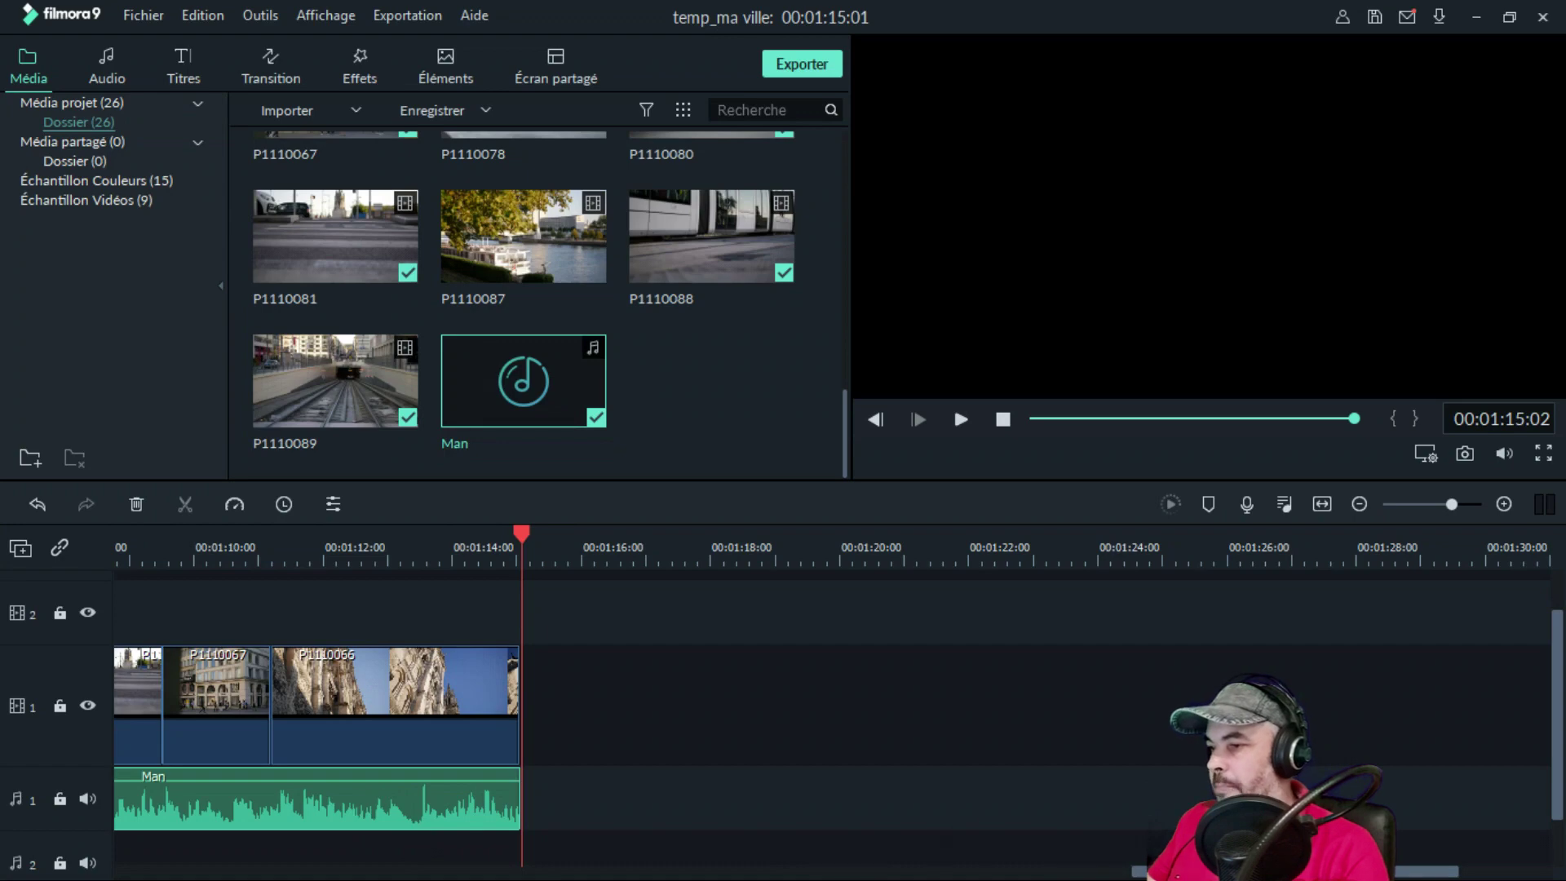
- Add a fade-out to the end of the Man music in its audio settings and play back the sequence
scroll(1113, 837, left, 10)
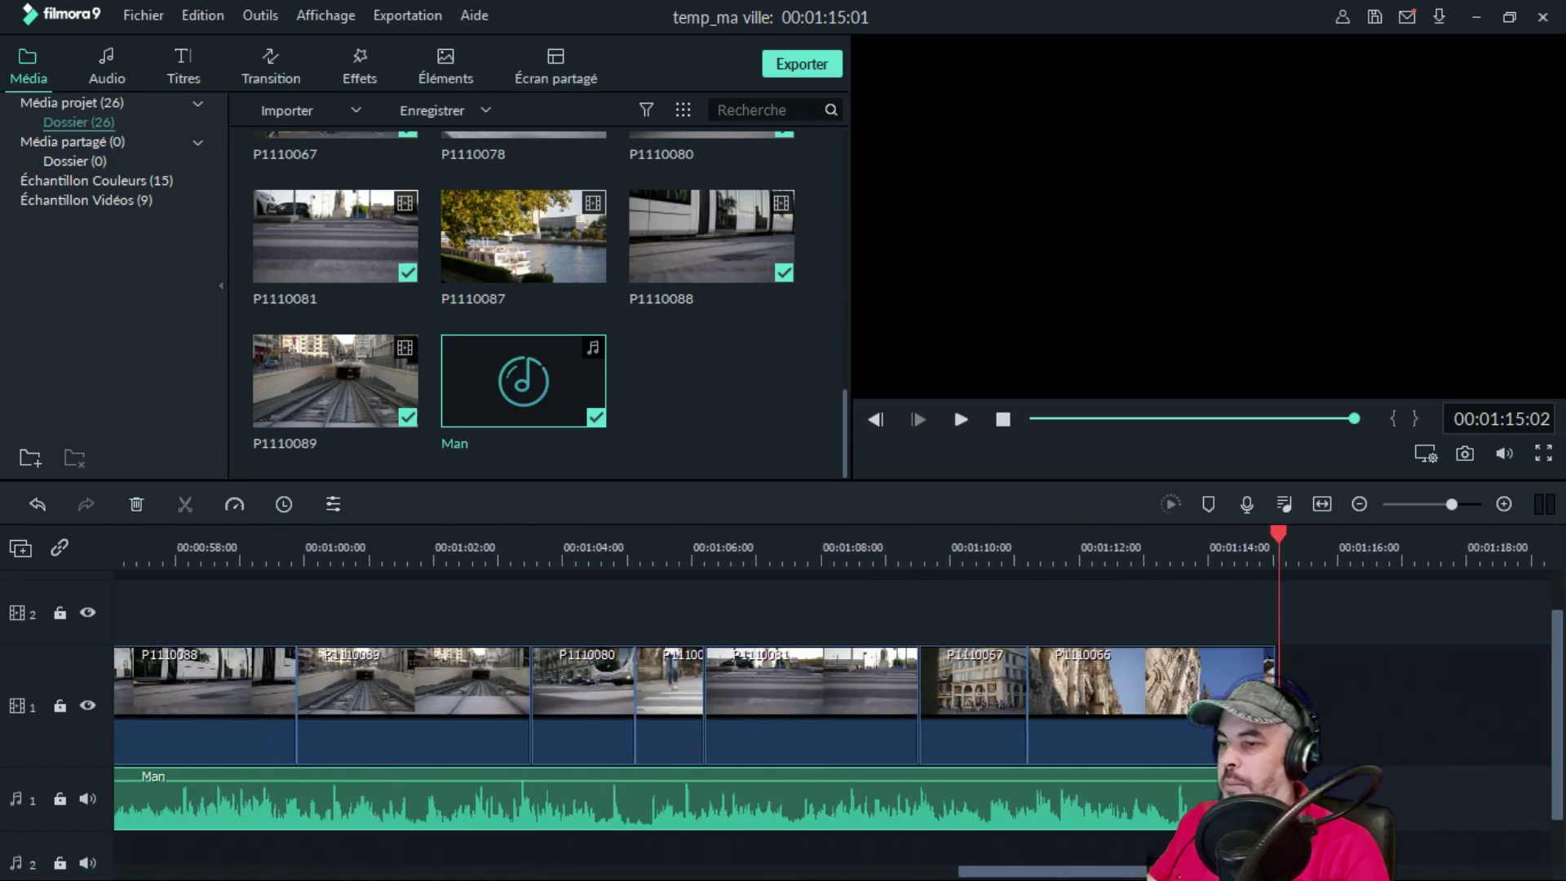
double_click(1118, 786)
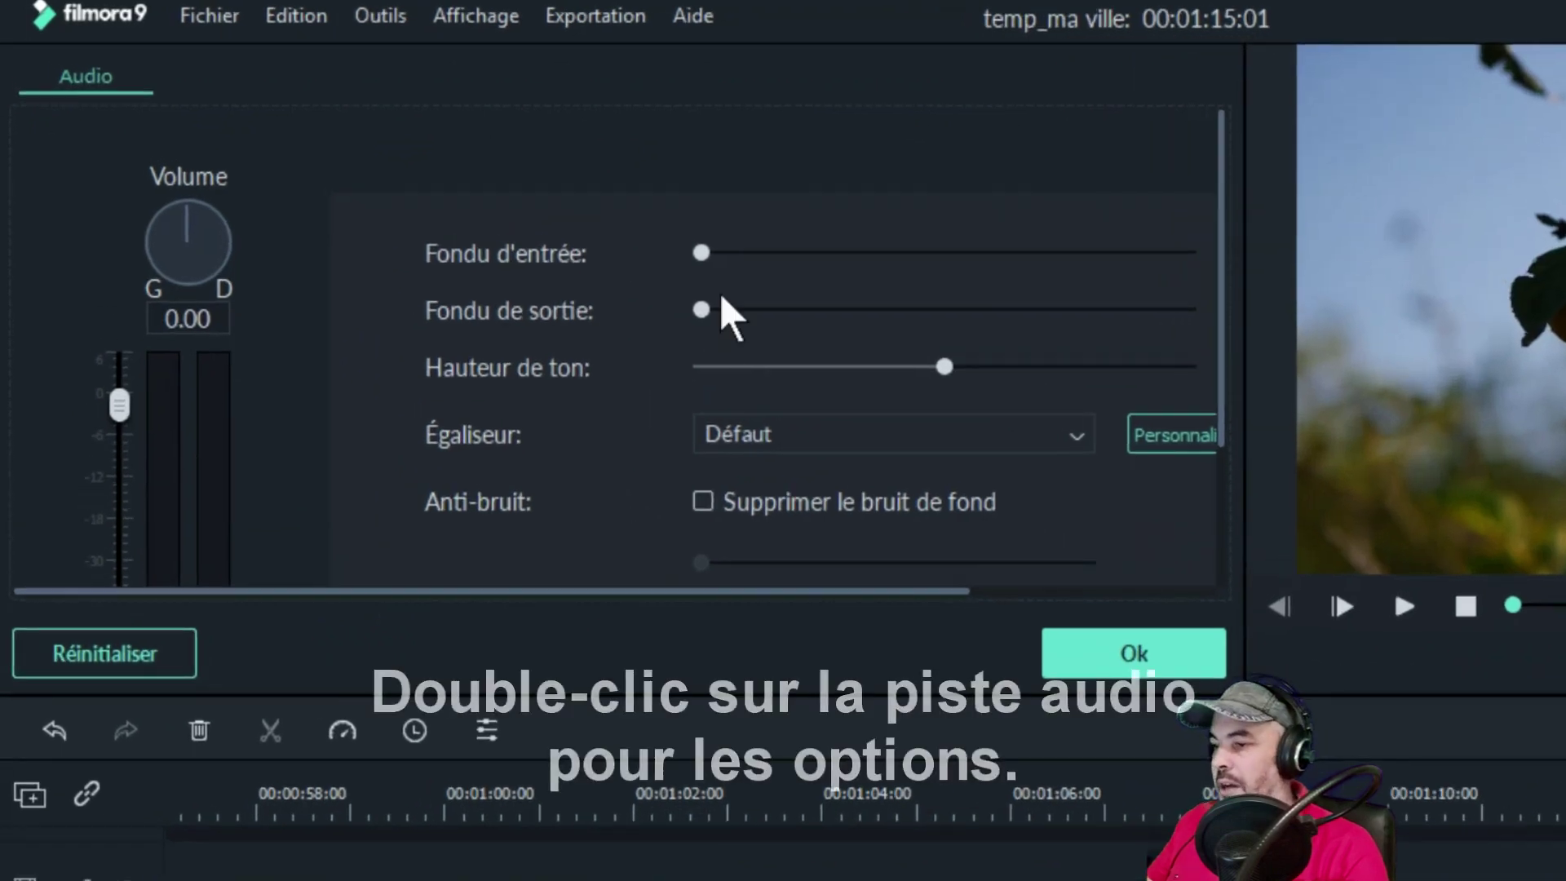
drag(732, 307, 716, 315)
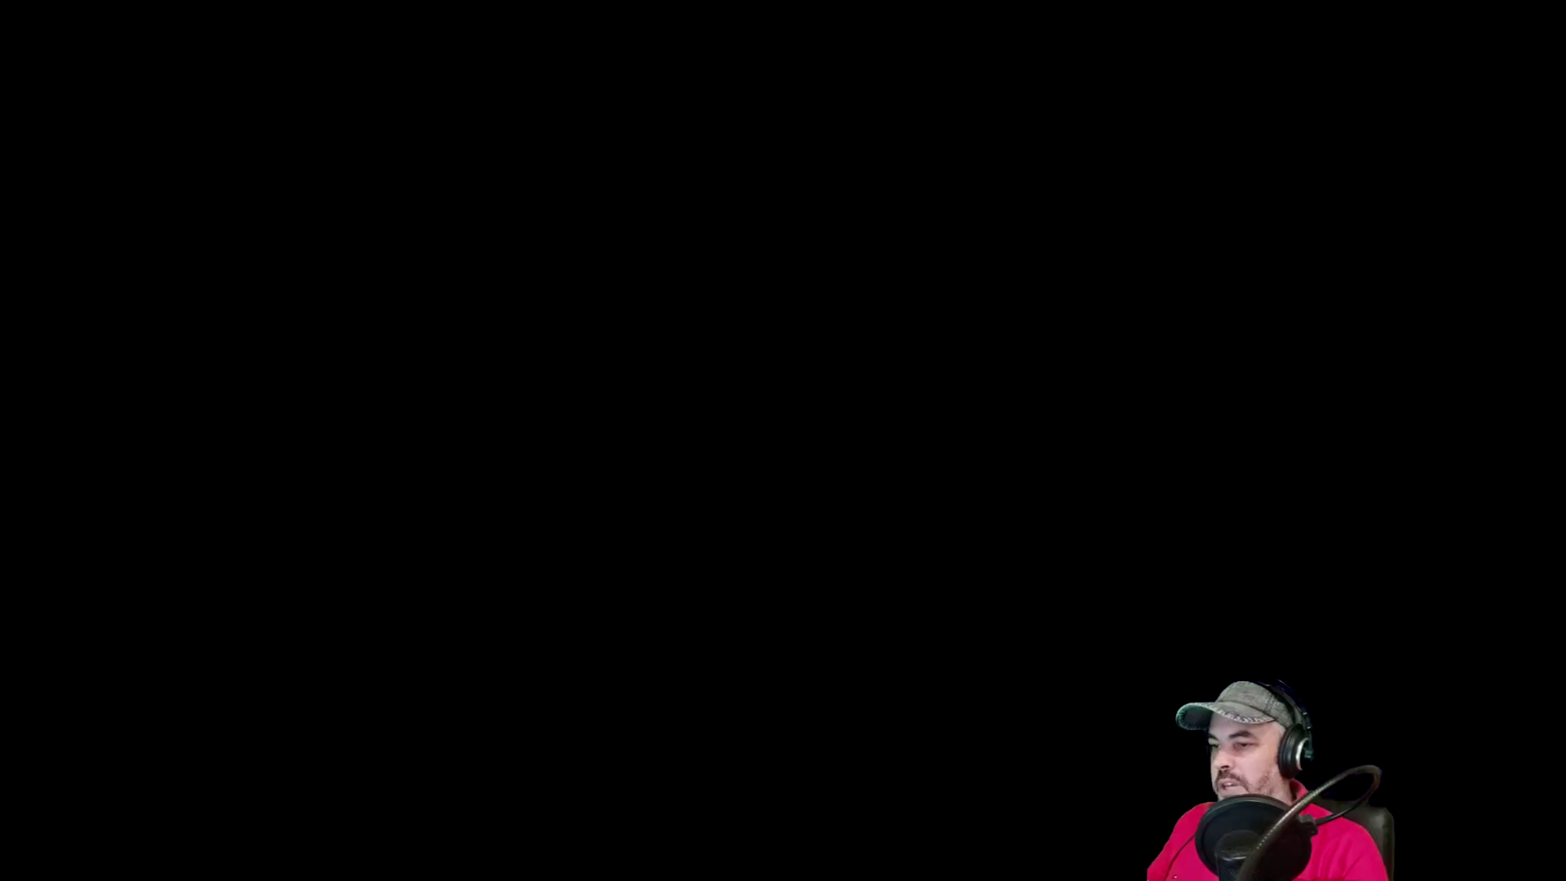
click(959, 420)
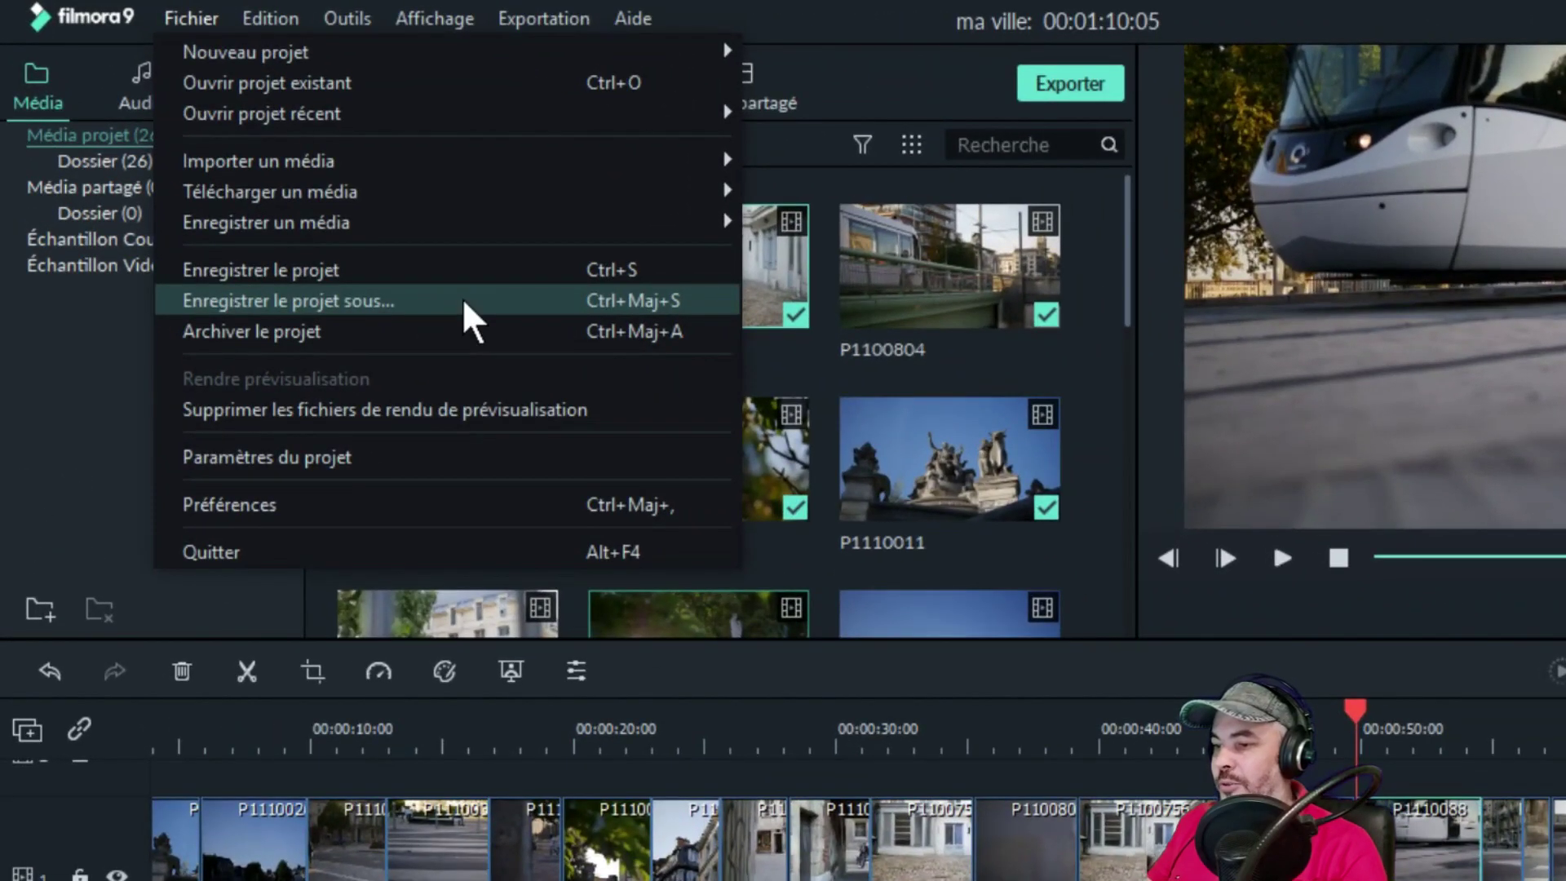
- Save the ma ville project using the Save Project As command
click(300, 302)
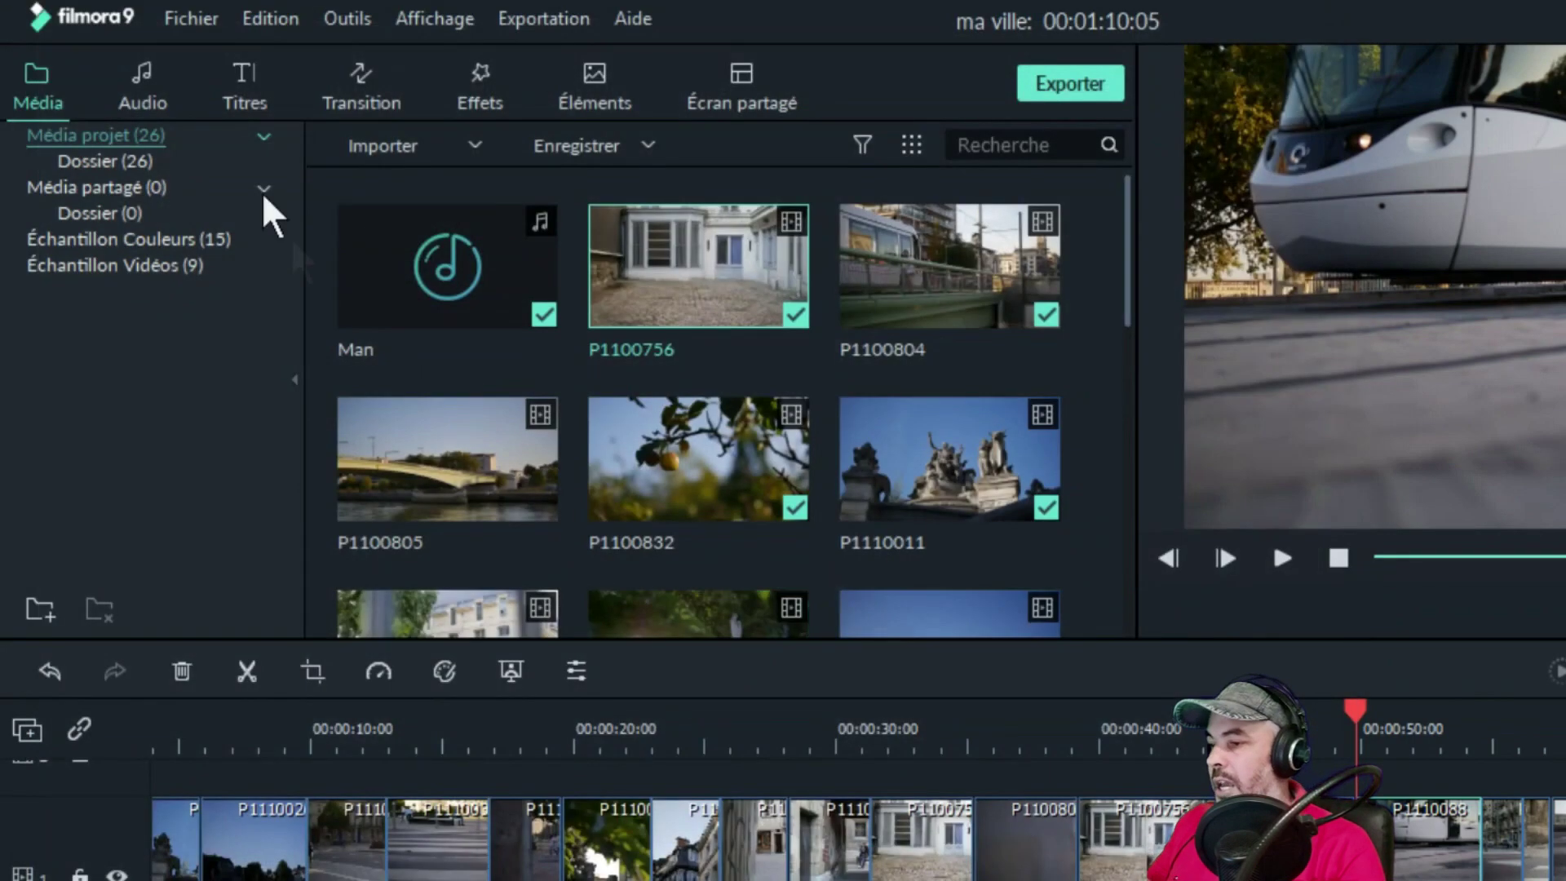
click(212, 18)
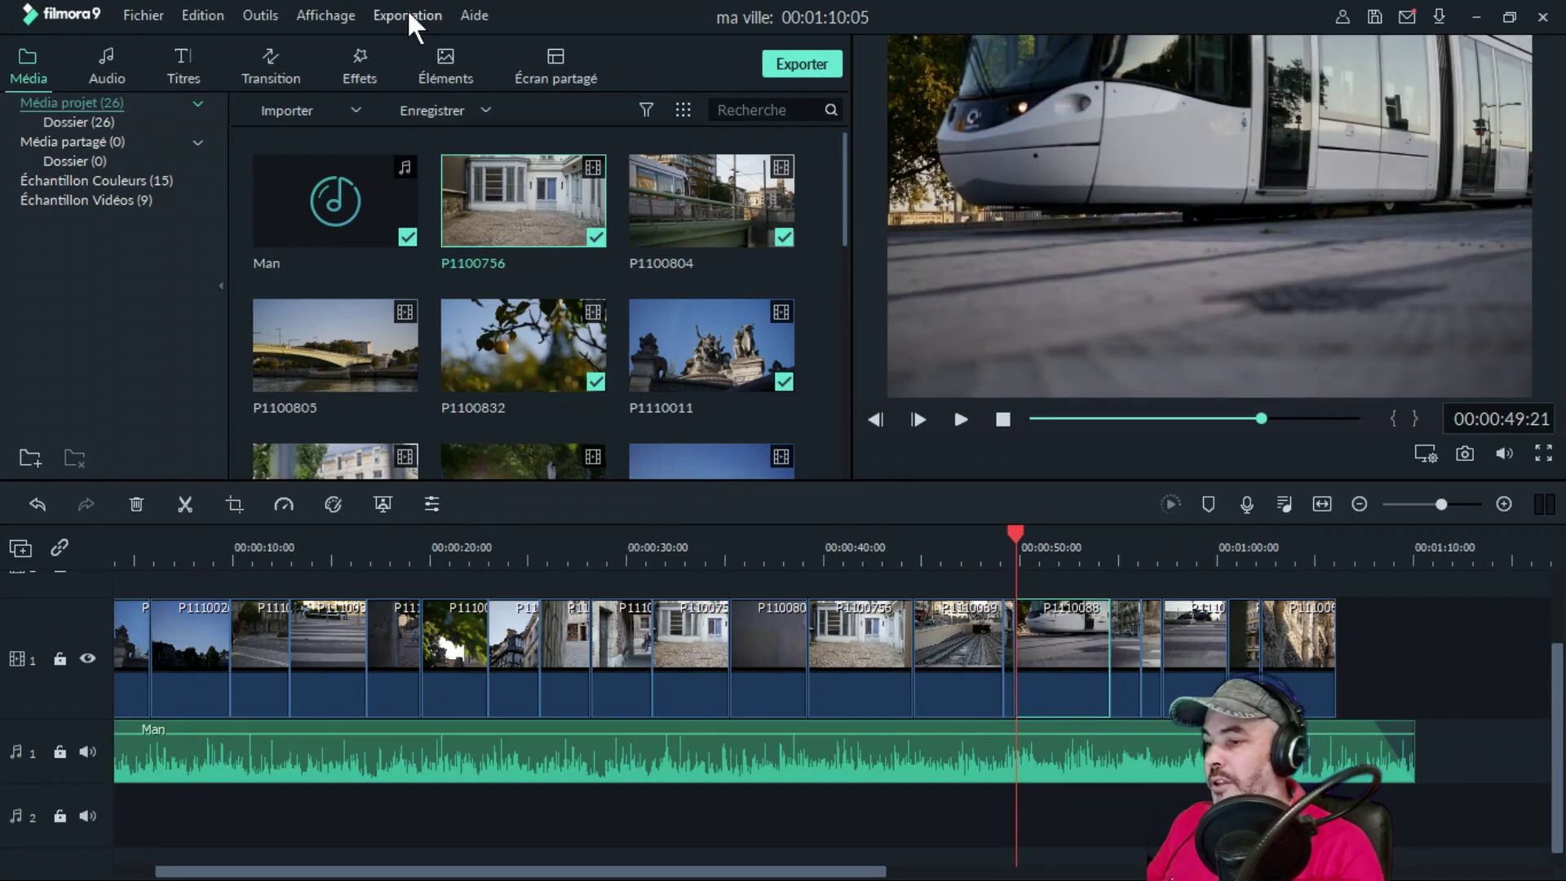
- Start a local video export of the ma ville project and name the output file Mes vacances
click(408, 11)
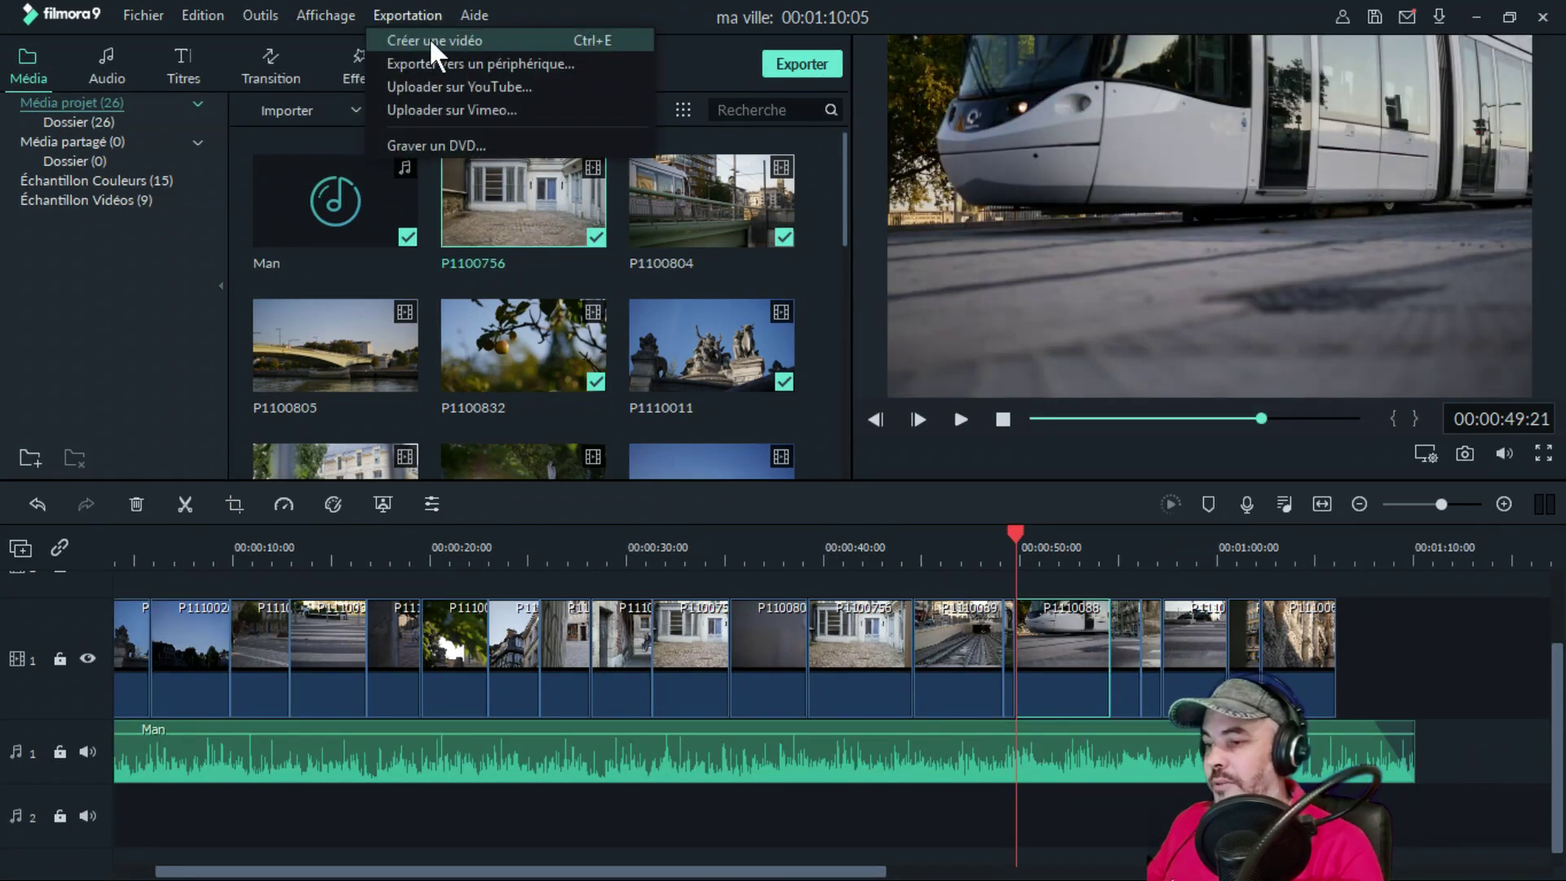
click(458, 40)
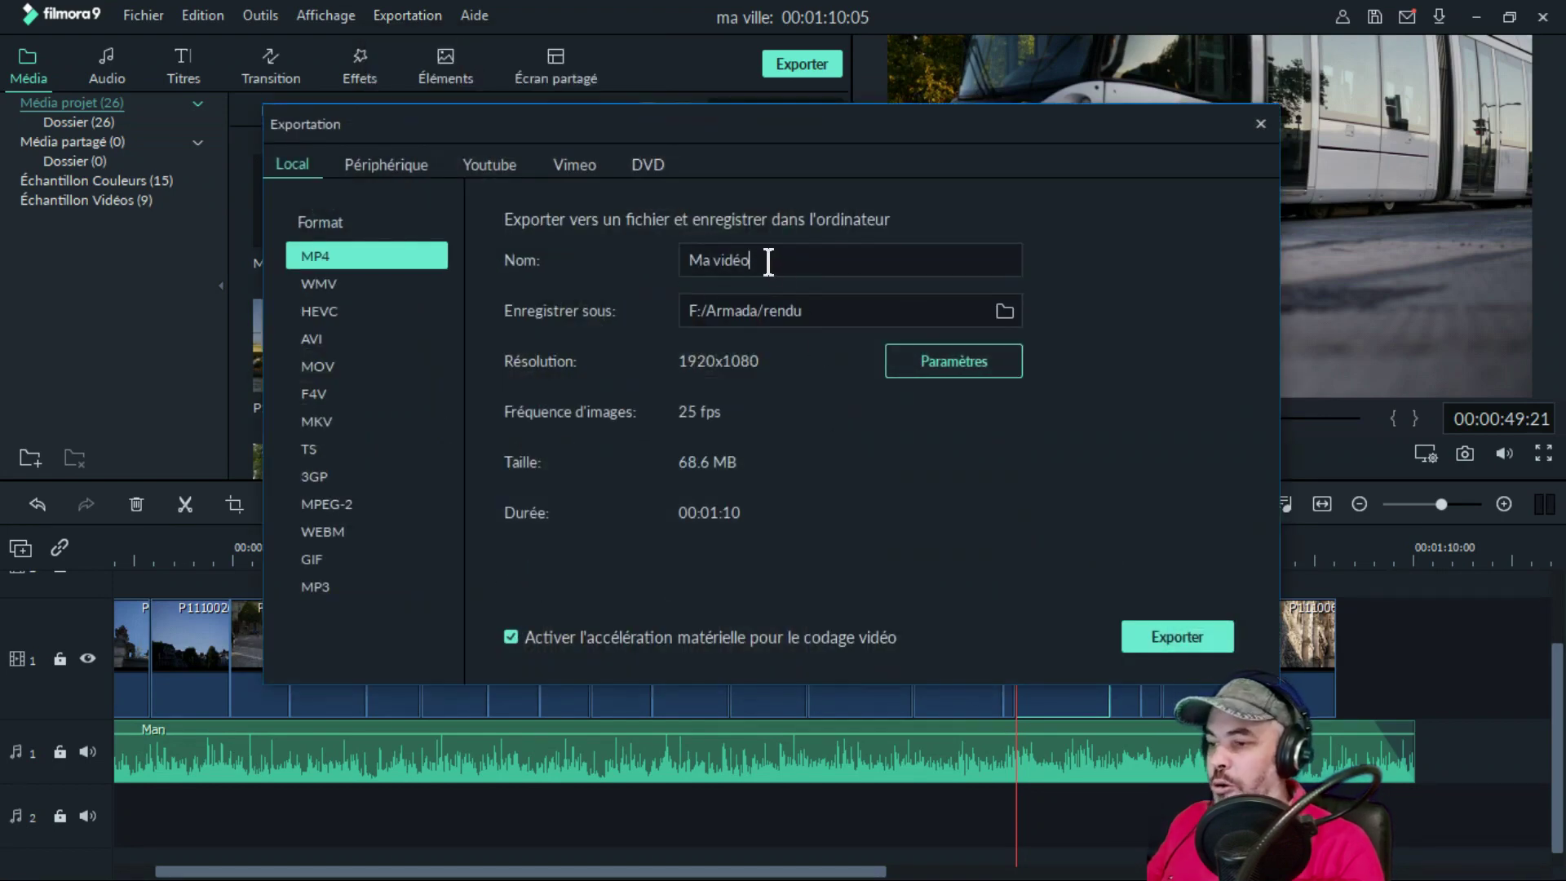
drag(768, 261, 574, 300)
key(BackSpace)
text(Mes vacances)
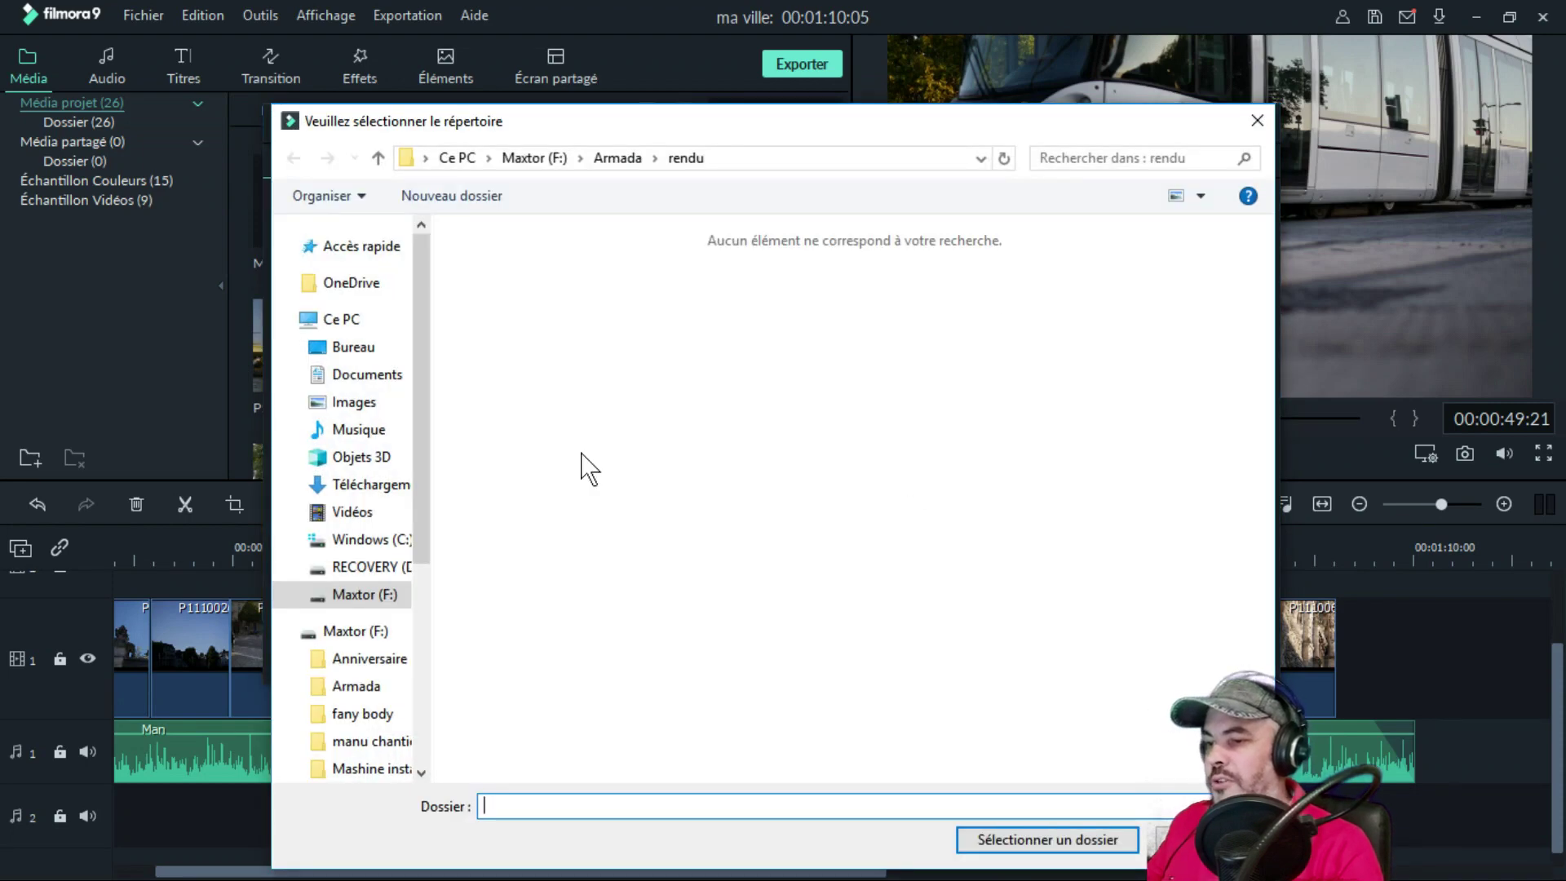
- Choose the rendu folder inside Armada on drive F: as the destination for the exported video
click(621, 158)
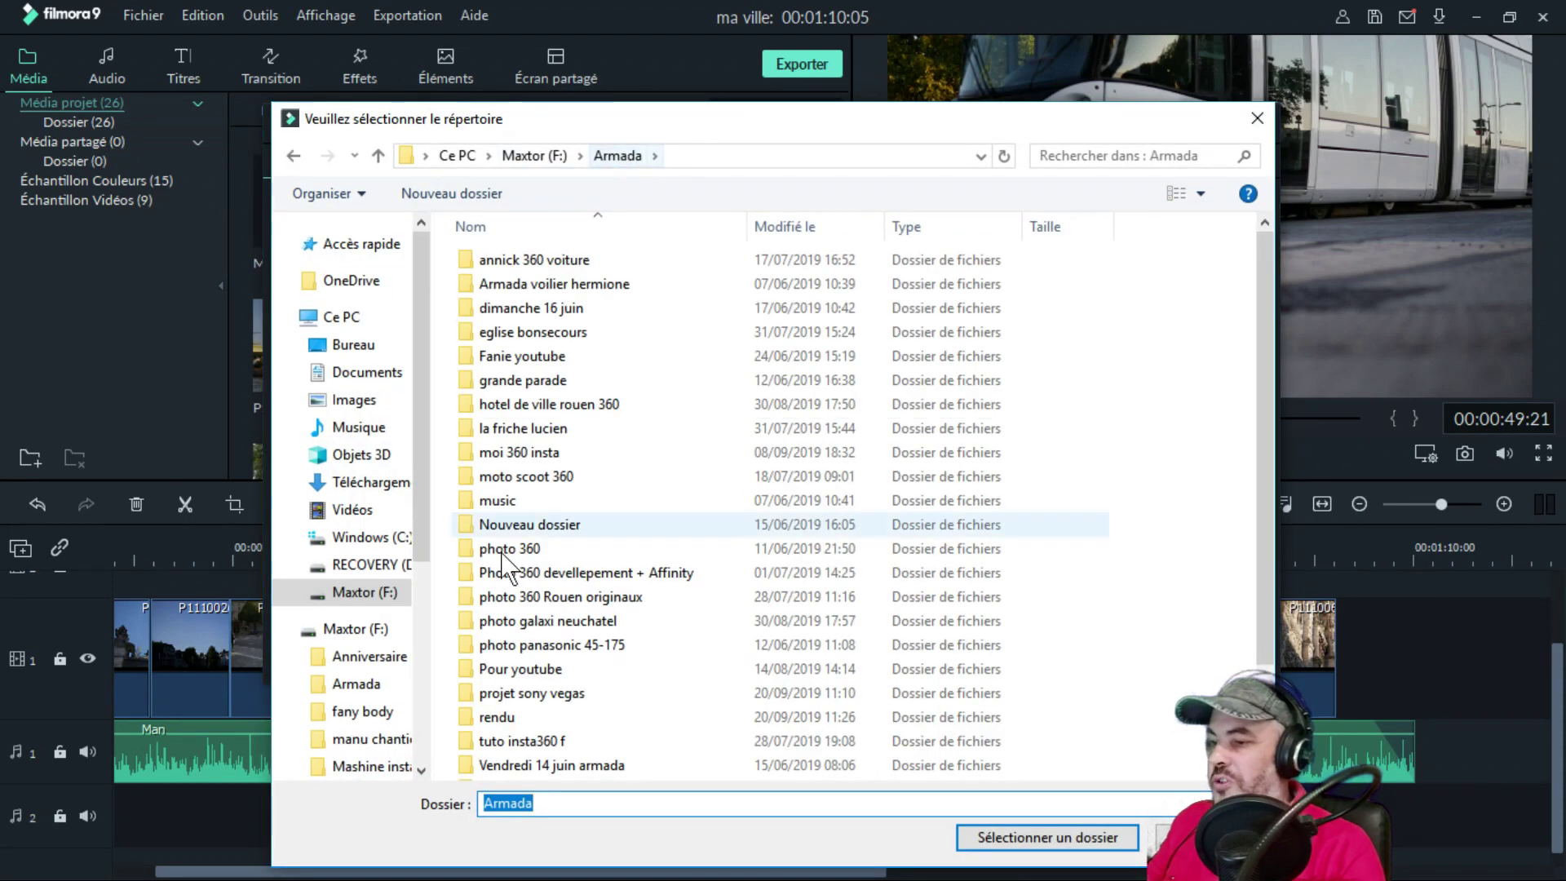
scroll(653, 603, down, 2)
click(617, 601)
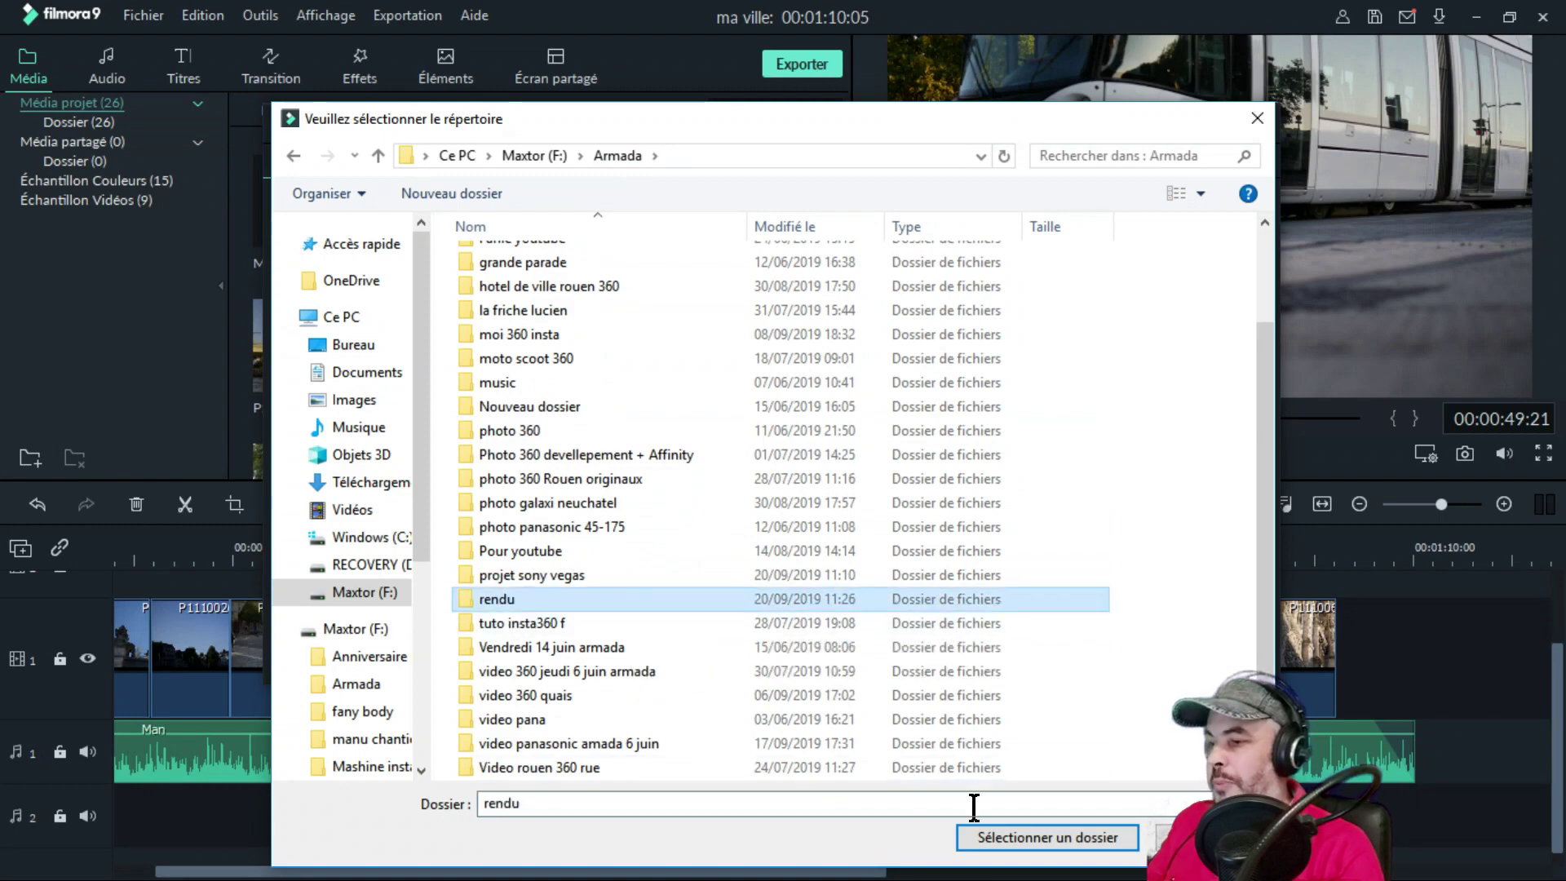
click(1101, 837)
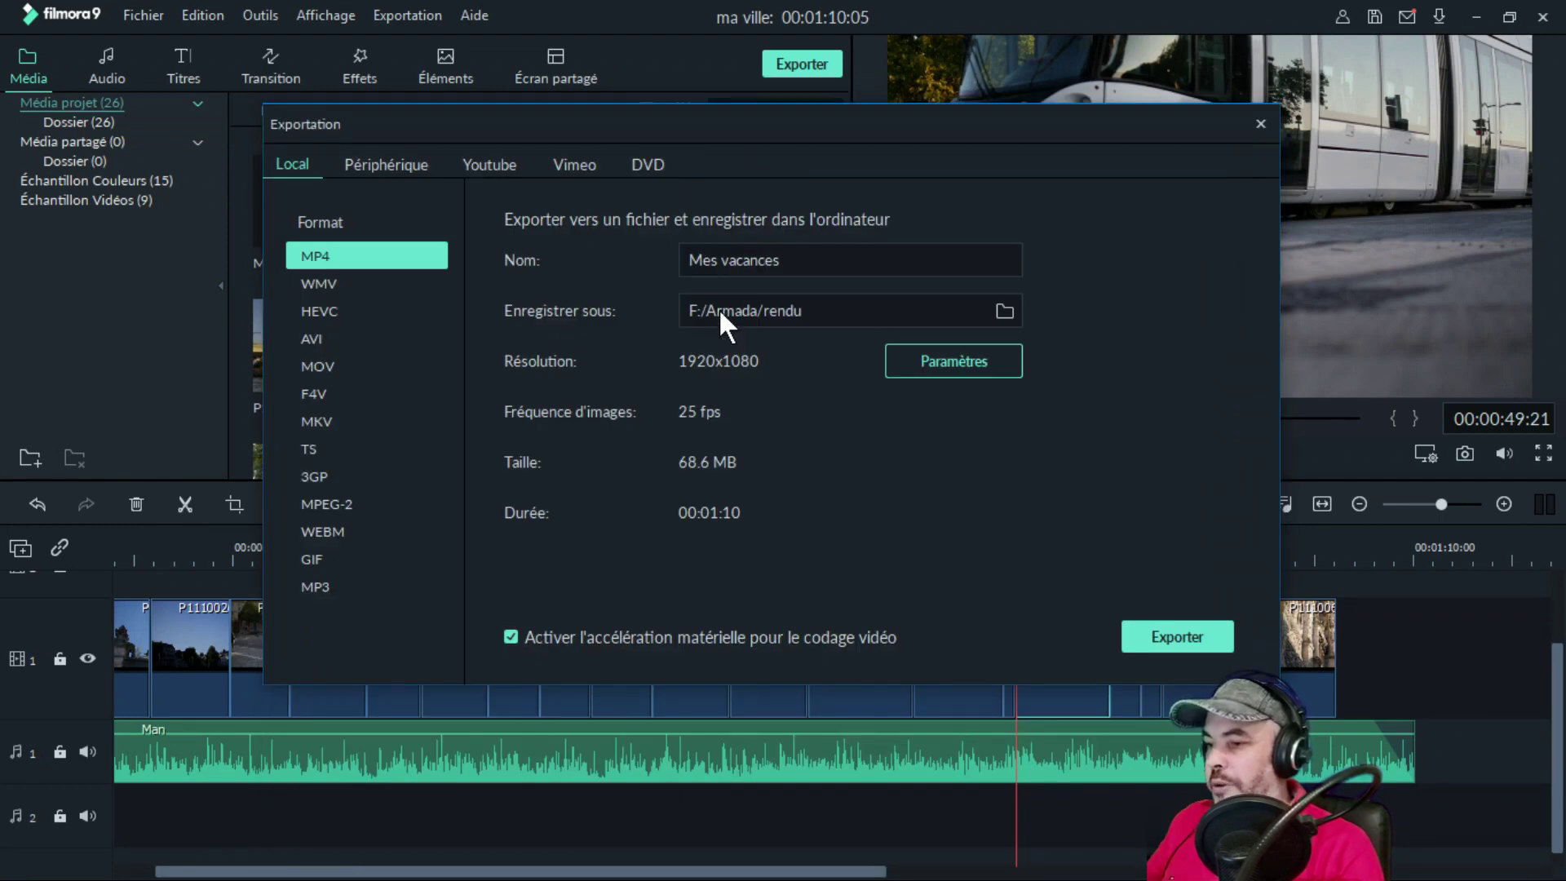